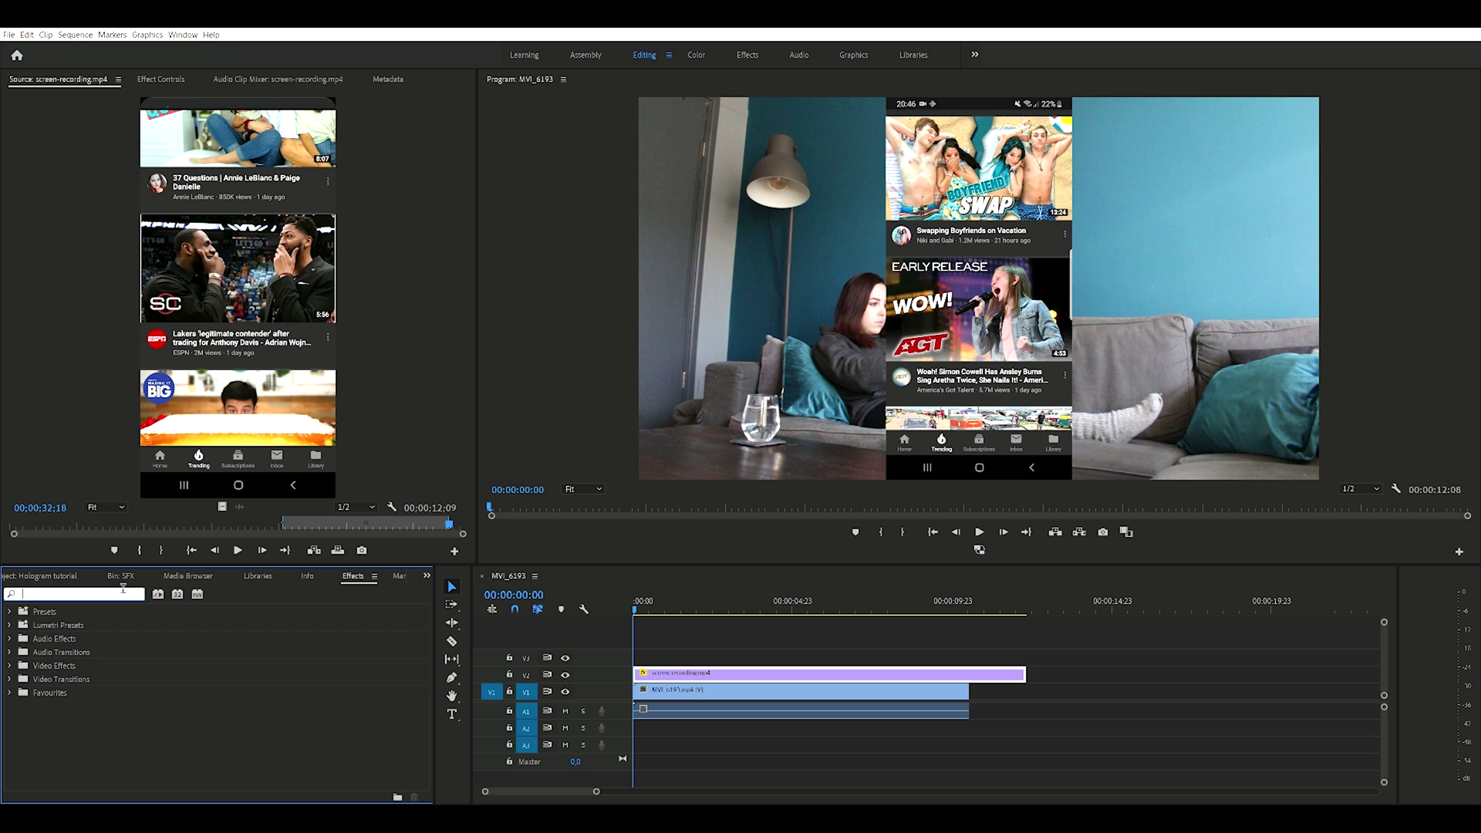
Find the Crop effect, apply it to the screen-recording.mp4 clip on V2 and open the clip's effect settings.
text(crop)
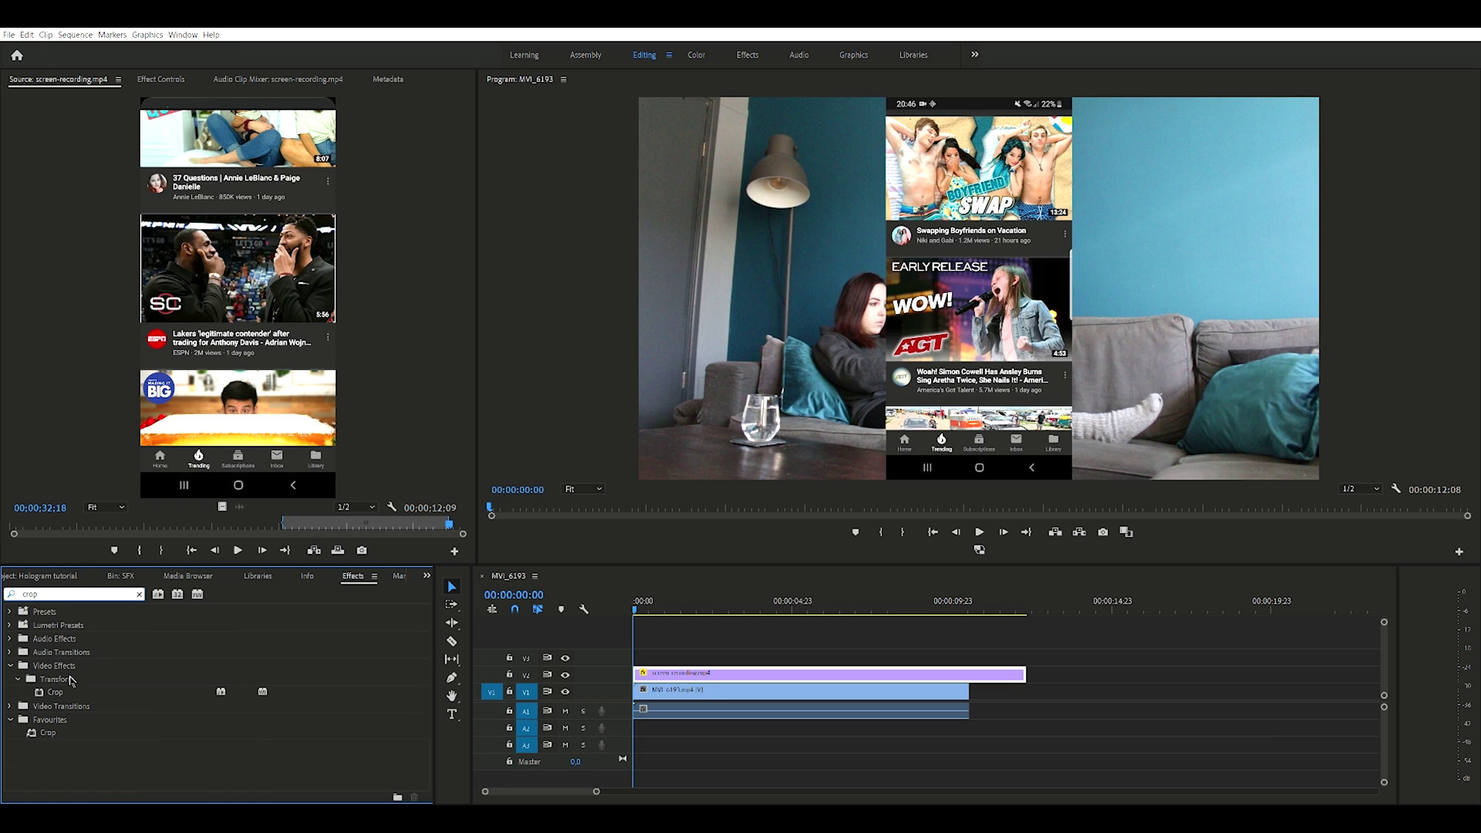
click(64, 685)
drag(64, 685, 661, 668)
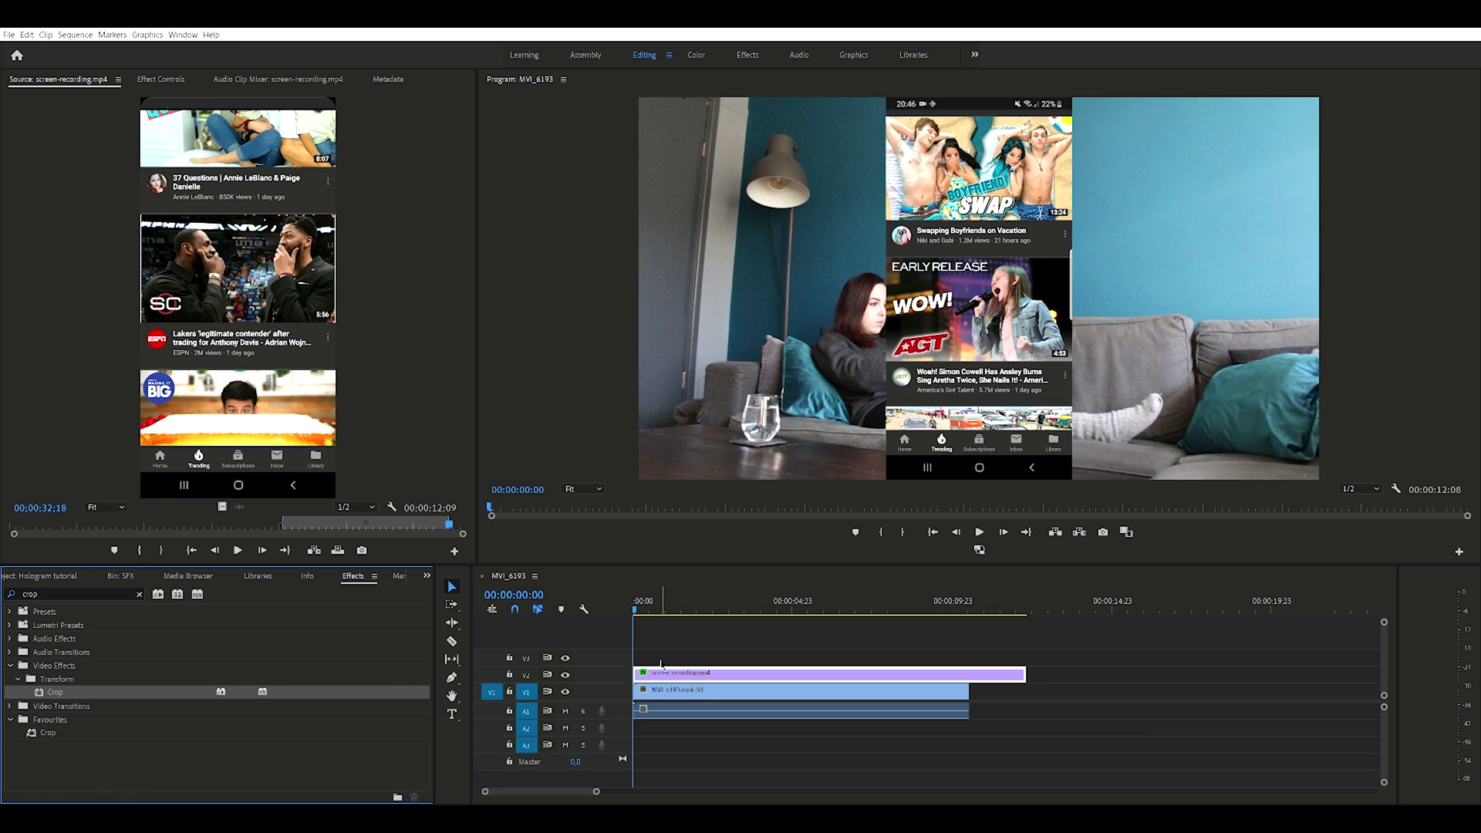
click(154, 79)
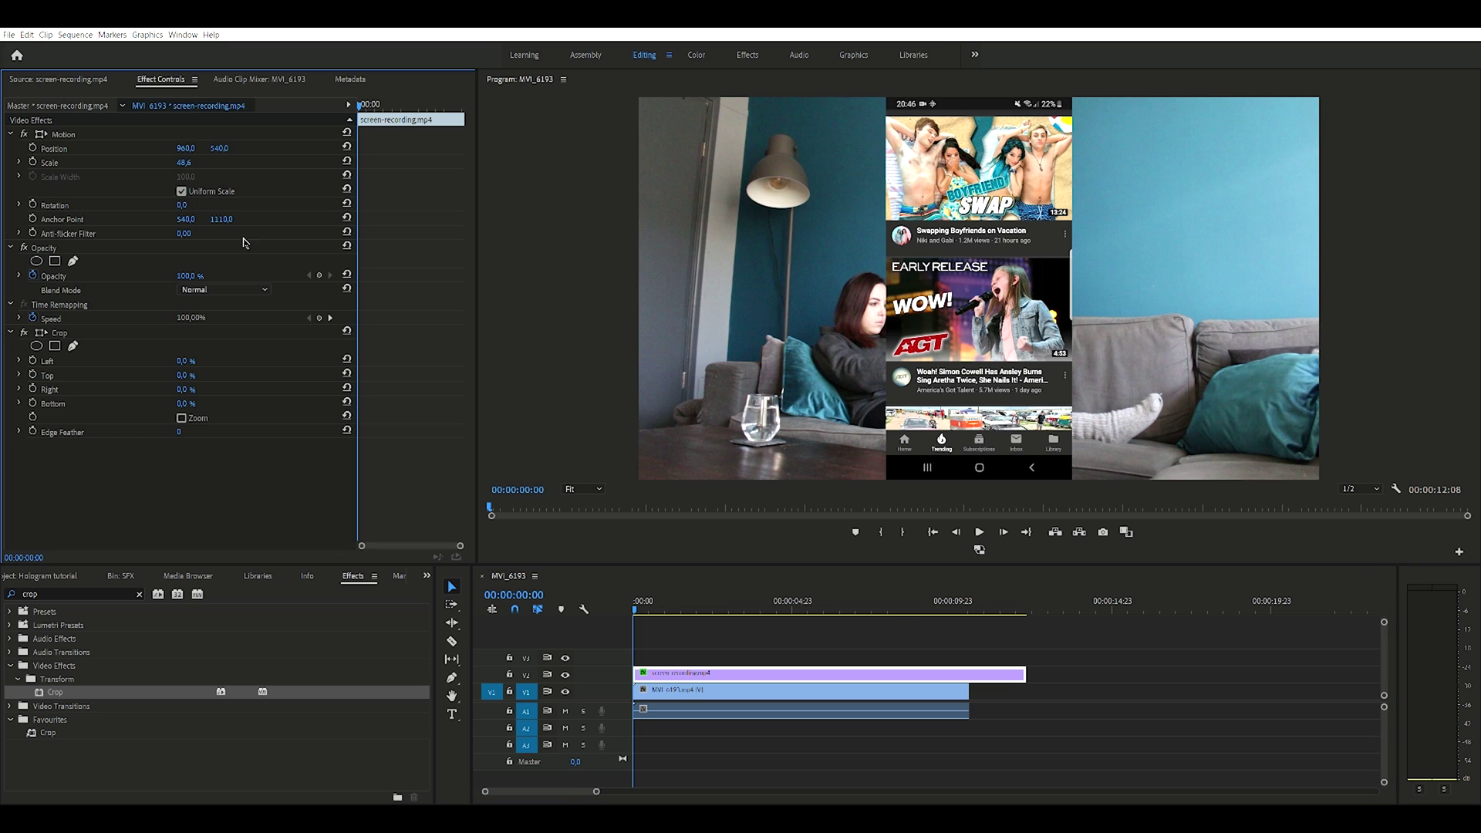
Crop the screen recording by 4% at its top and 7% at its bottom.
mouse_move(184, 375)
mouse_down()
mouse_move(207, 375)
mouse_move(188, 375)
mouse_up()
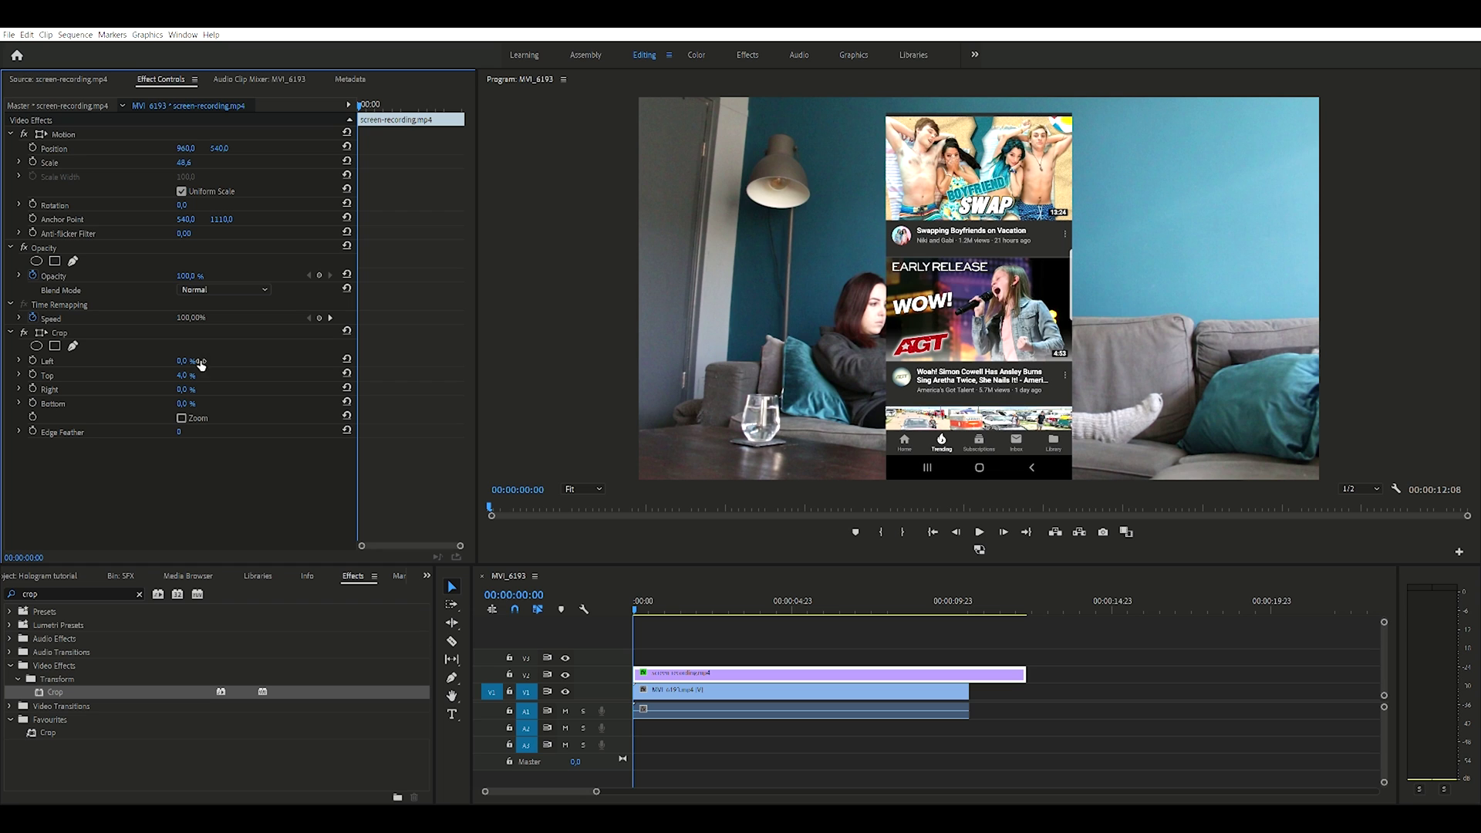
click(184, 404)
text(4)
key(Return)
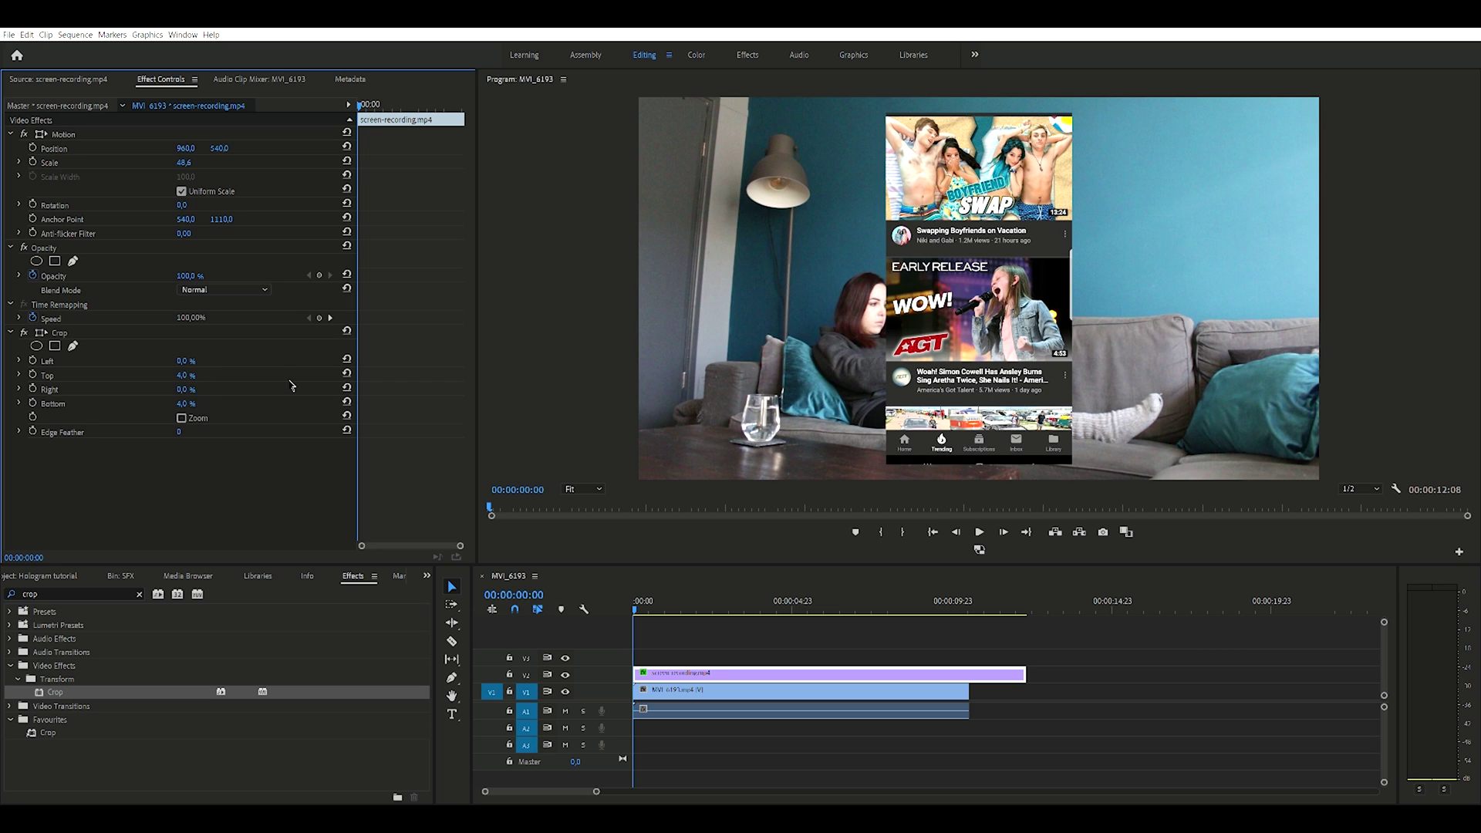
drag(184, 404, 186, 403)
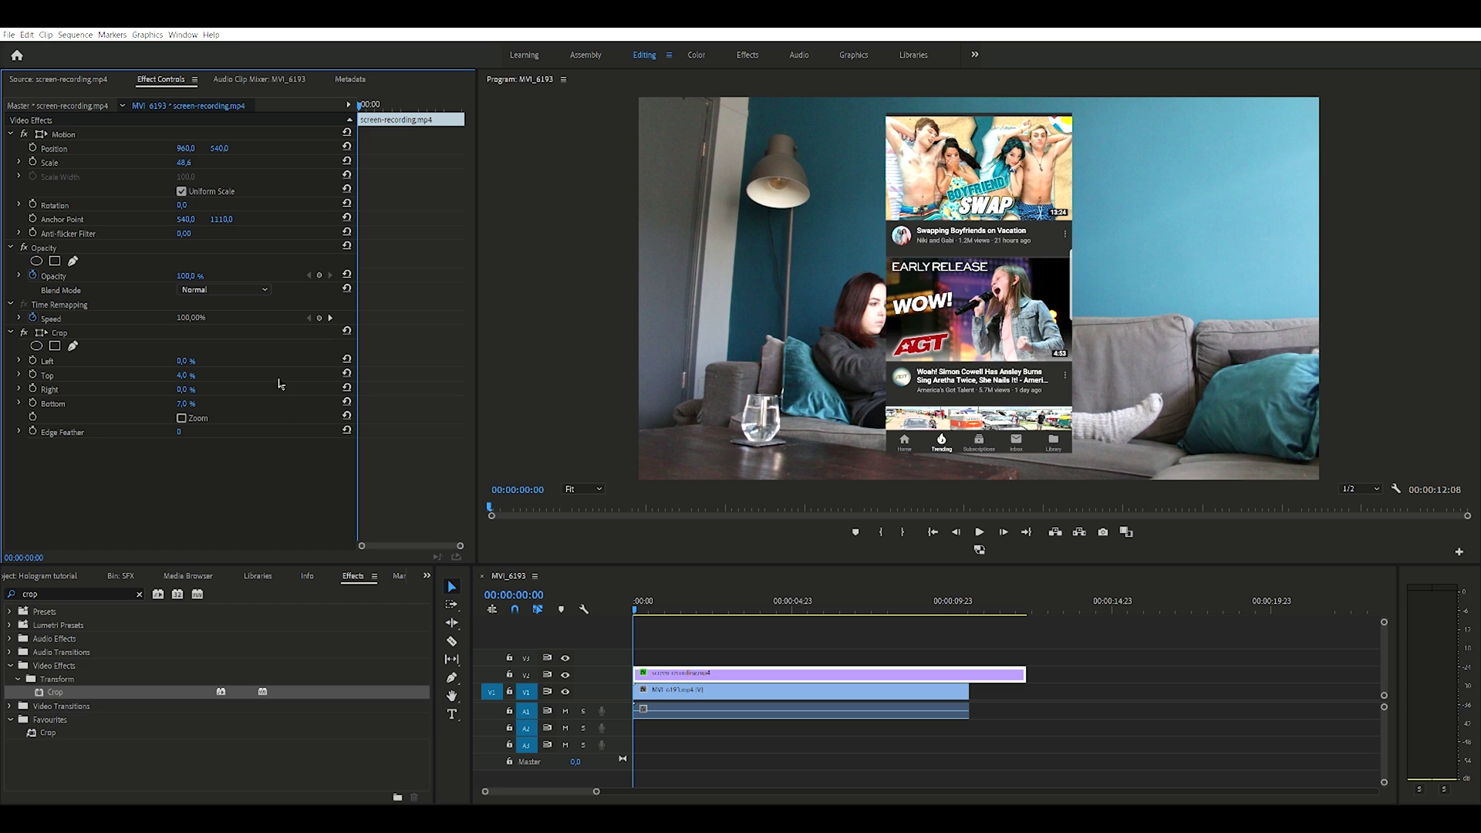
Search the effects for "rgb" and apply RGB Curves to the screen recording clip.
click(138, 591)
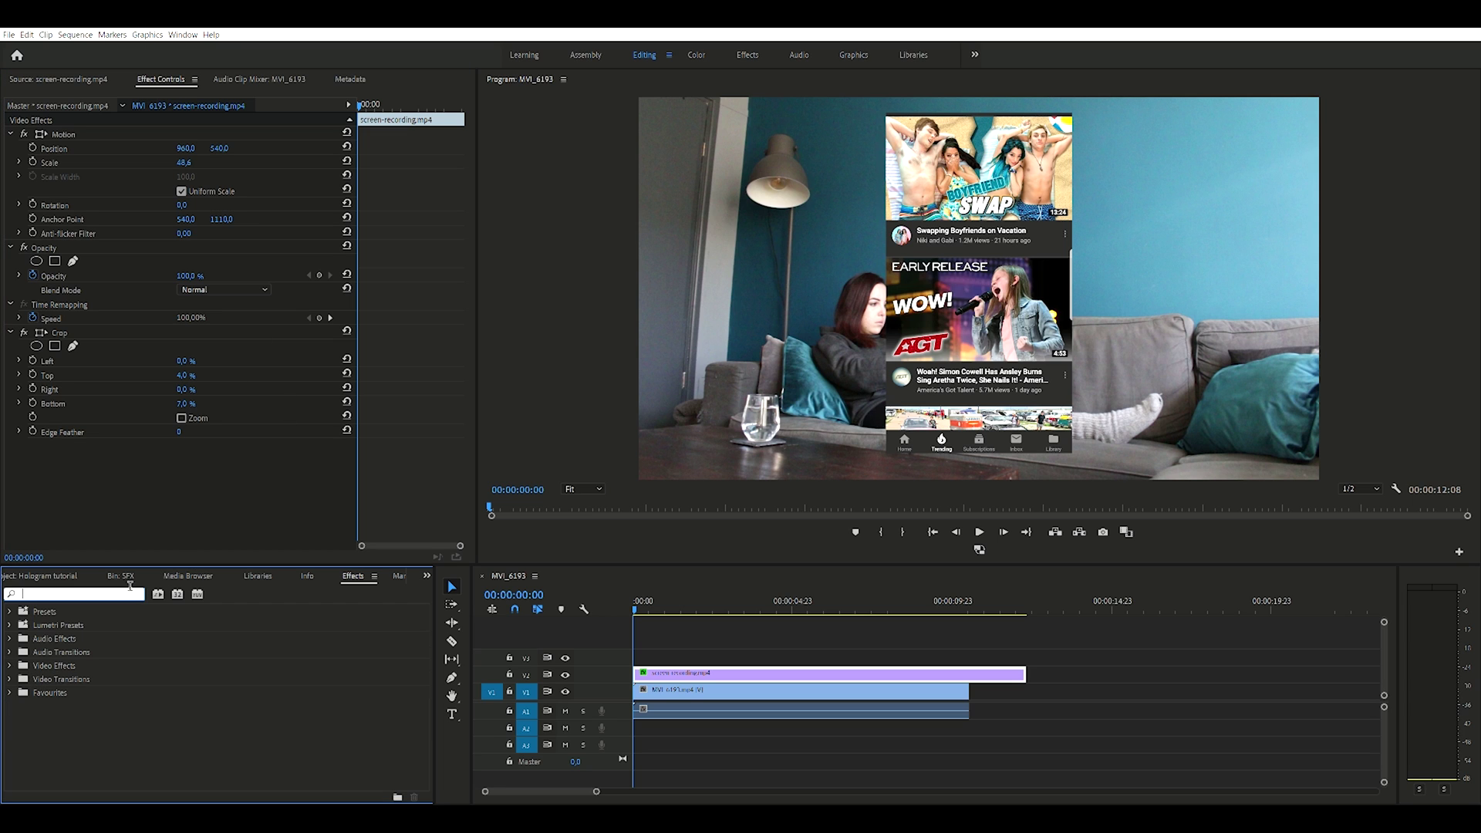
text(rgb)
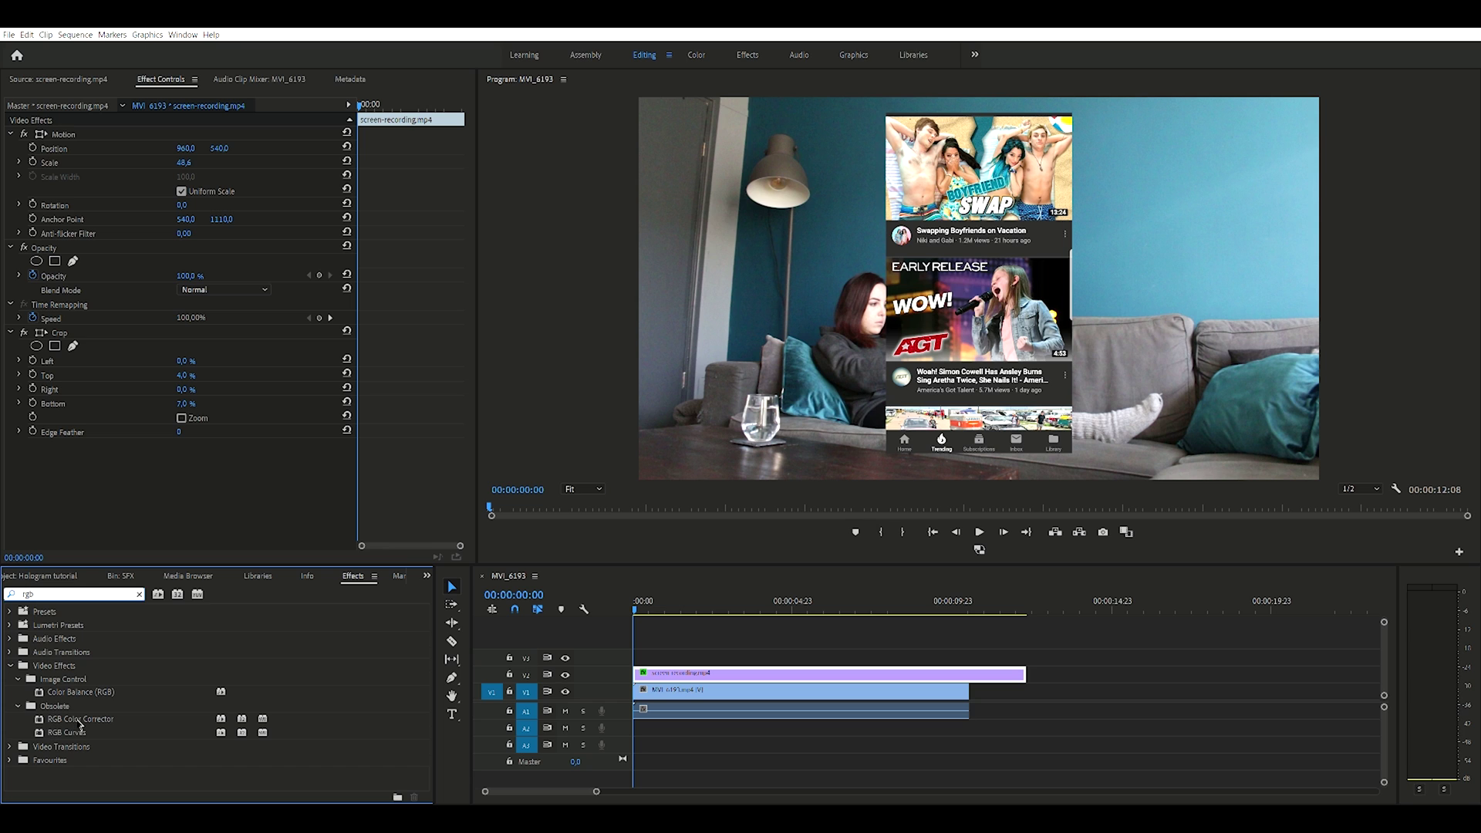
click(80, 727)
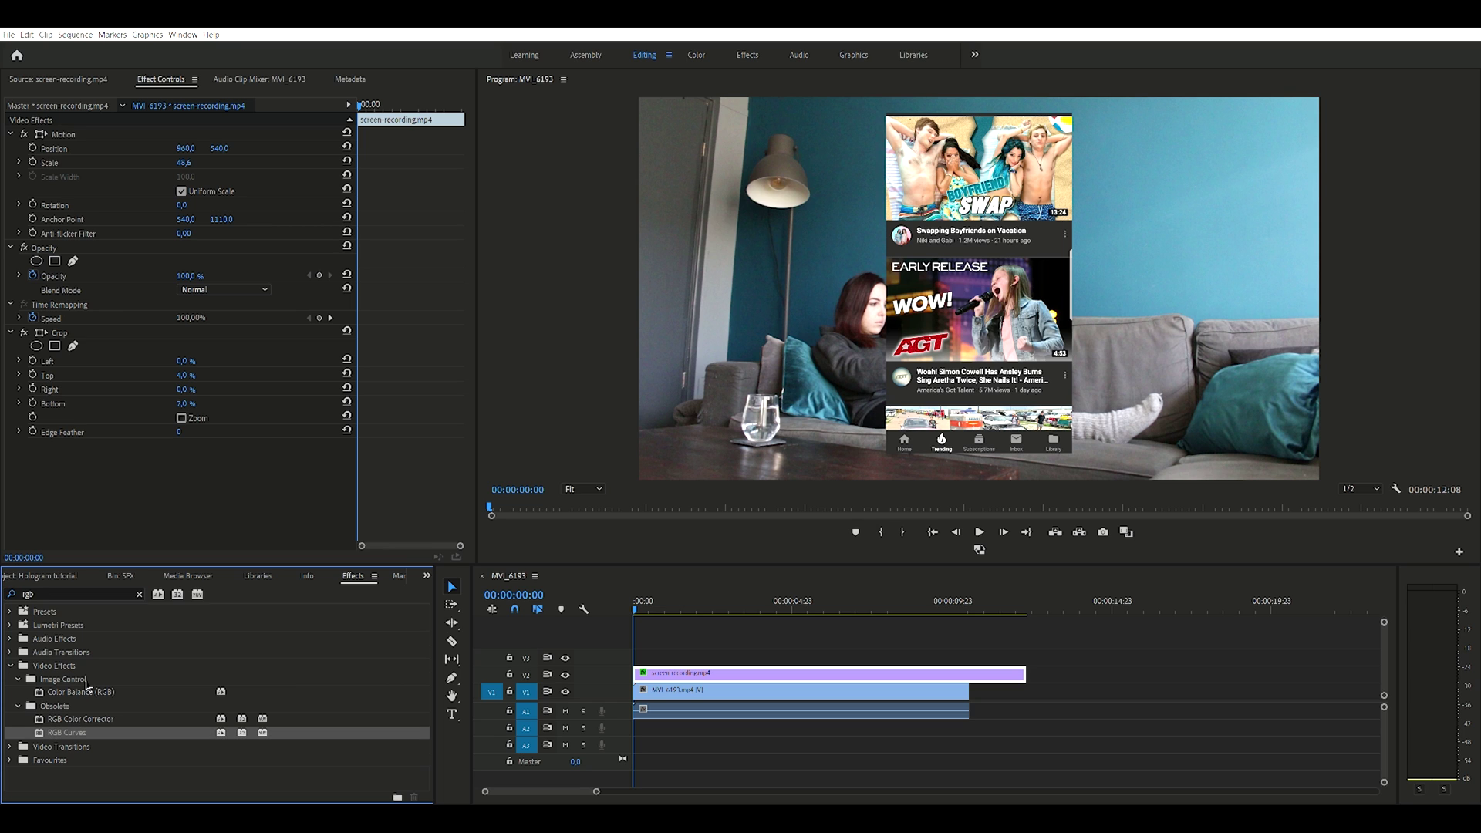
click(86, 686)
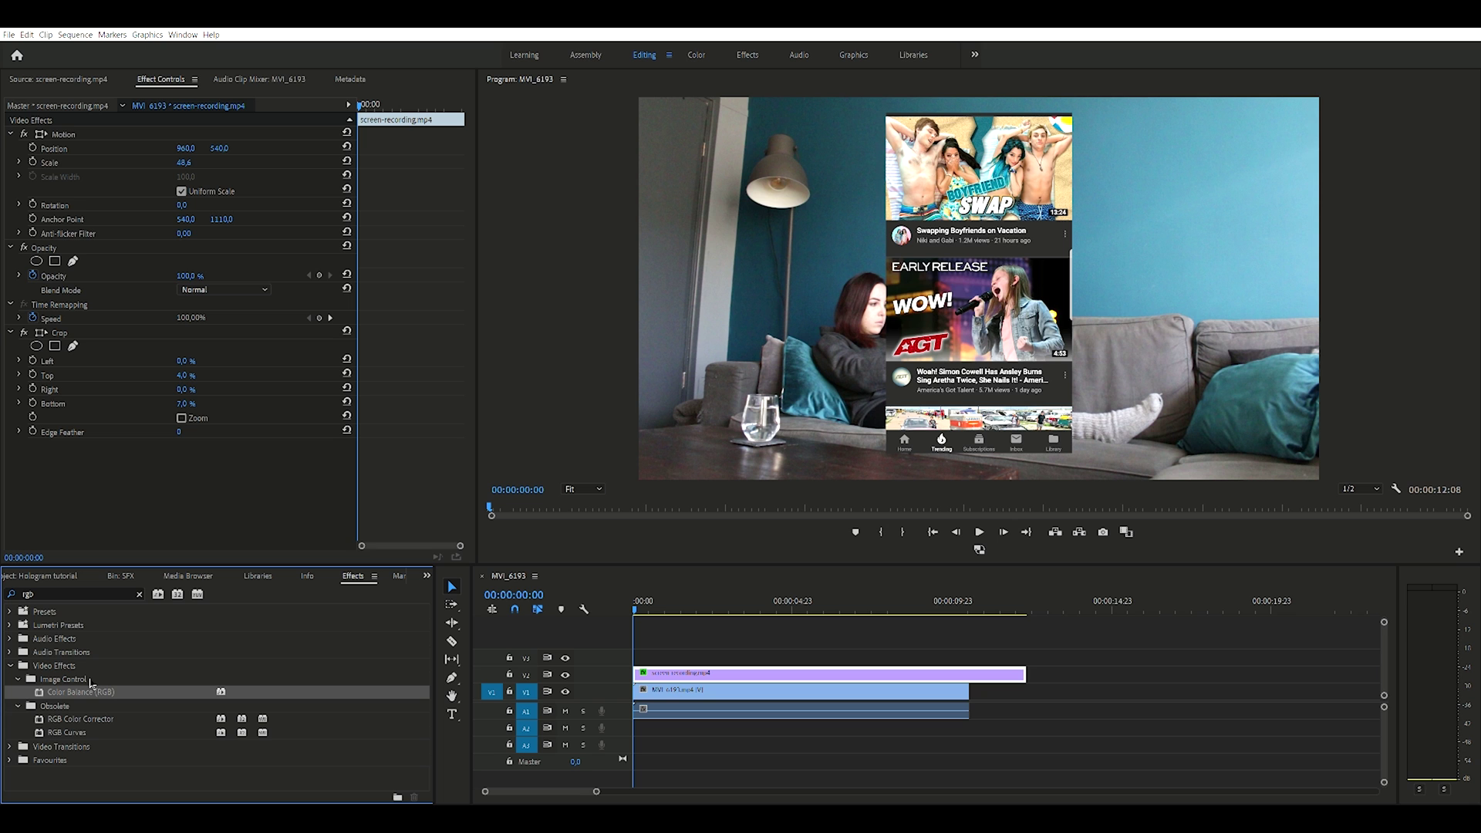
double_click(54, 732)
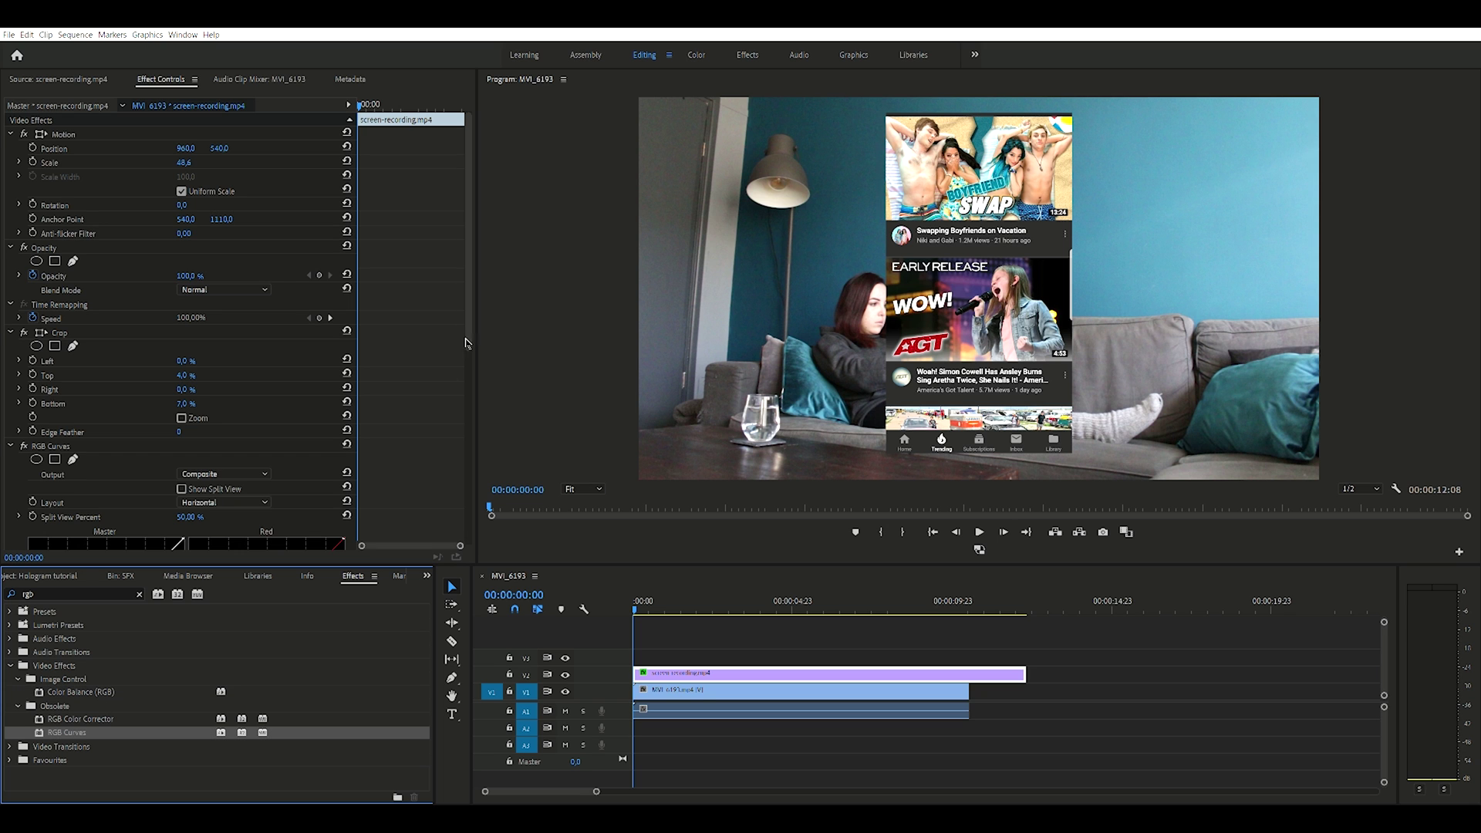
Pull the midpoint of the red curve down in RGB Curves and switch the effect off for comparison.
drag(470, 328, 461, 529)
mouse_move(263, 272)
mouse_down()
mouse_move(248, 226)
mouse_move(293, 284)
mouse_move(267, 251)
mouse_move(284, 295)
mouse_move(329, 300)
mouse_move(318, 280)
mouse_move(286, 300)
mouse_move(272, 288)
mouse_up()
scroll(77, 209, up, 4)
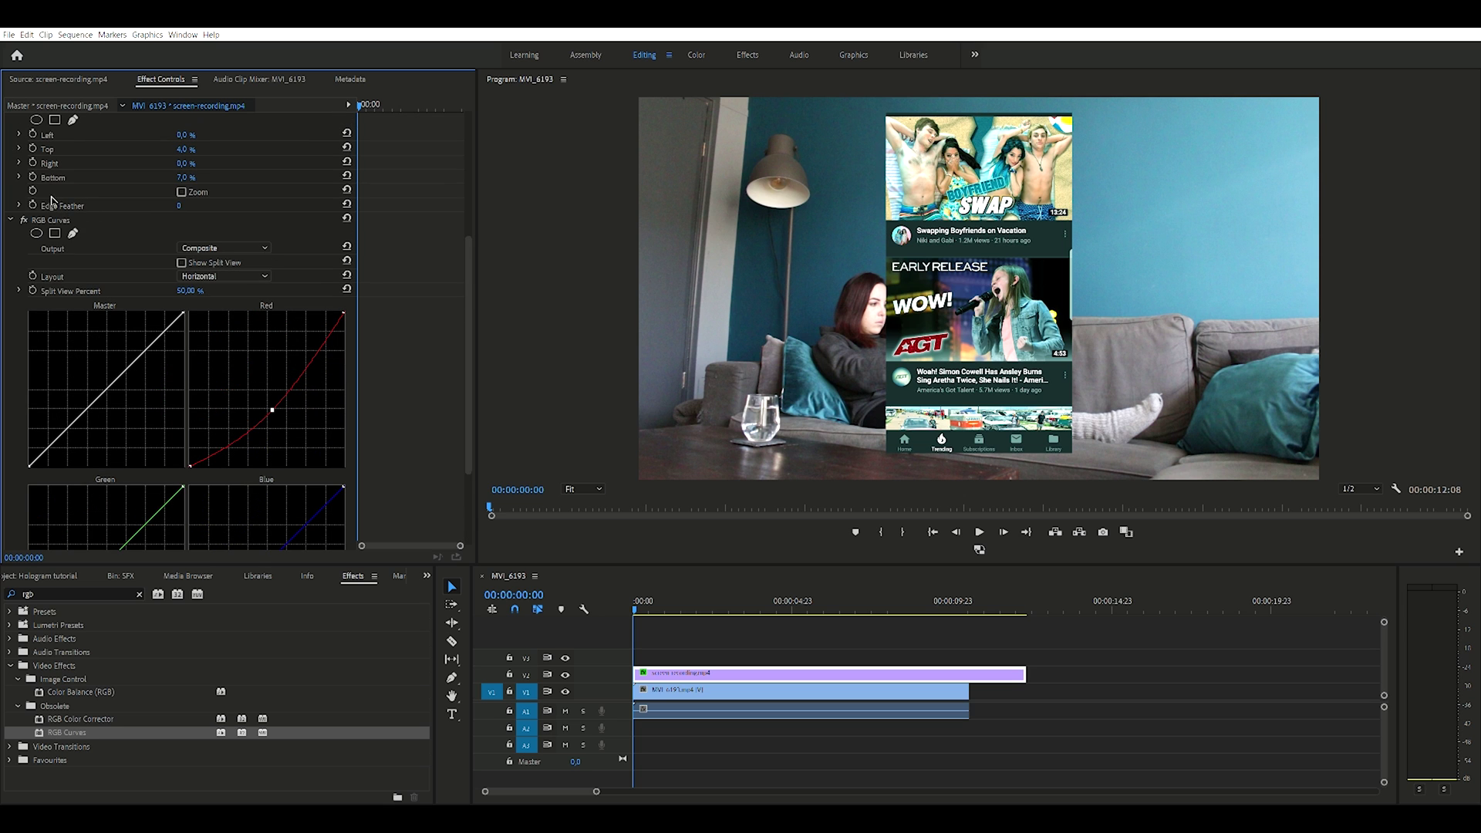
click(43, 220)
click(24, 220)
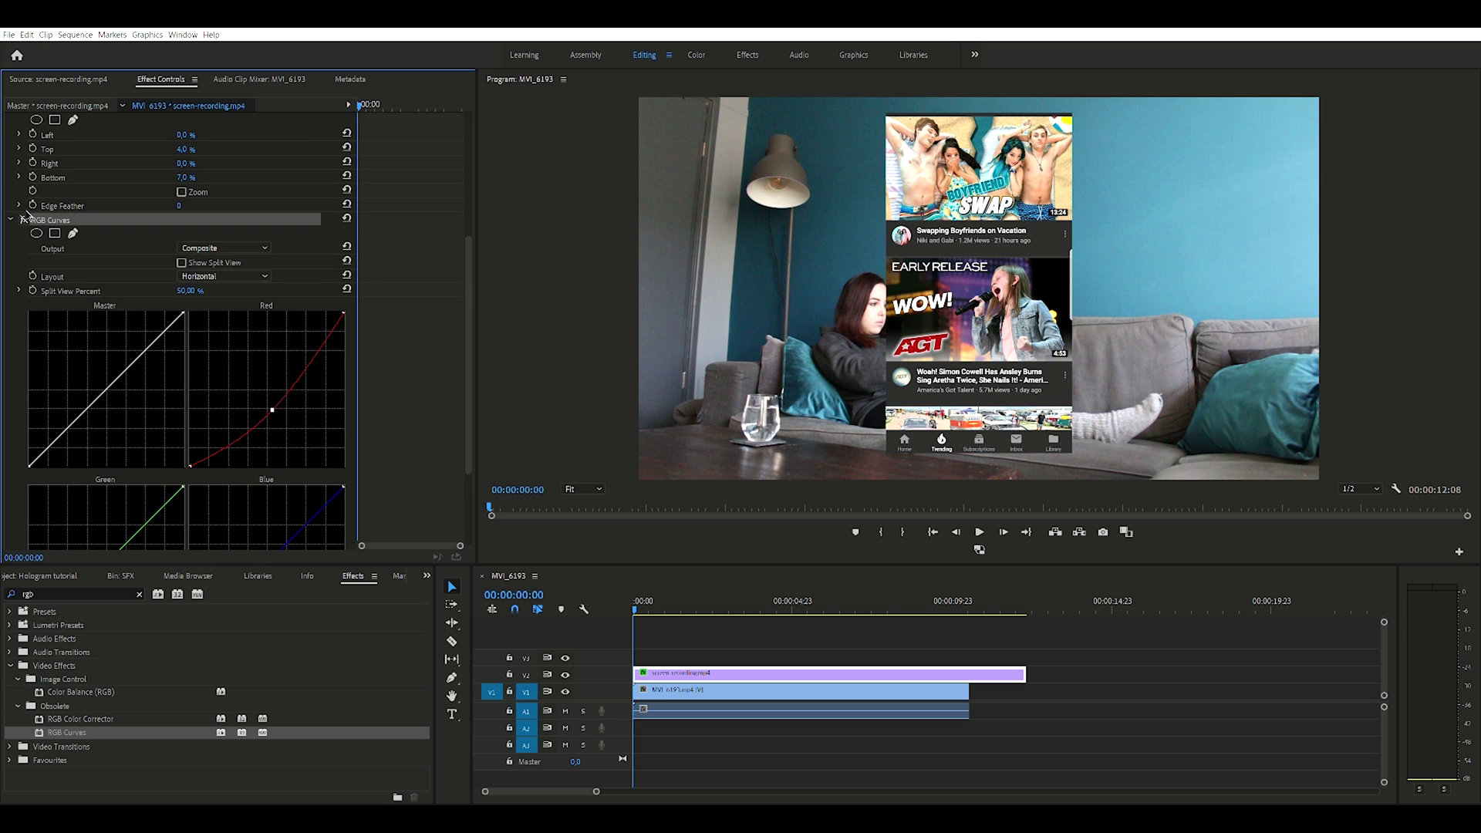
scroll(304, 352, down, 4)
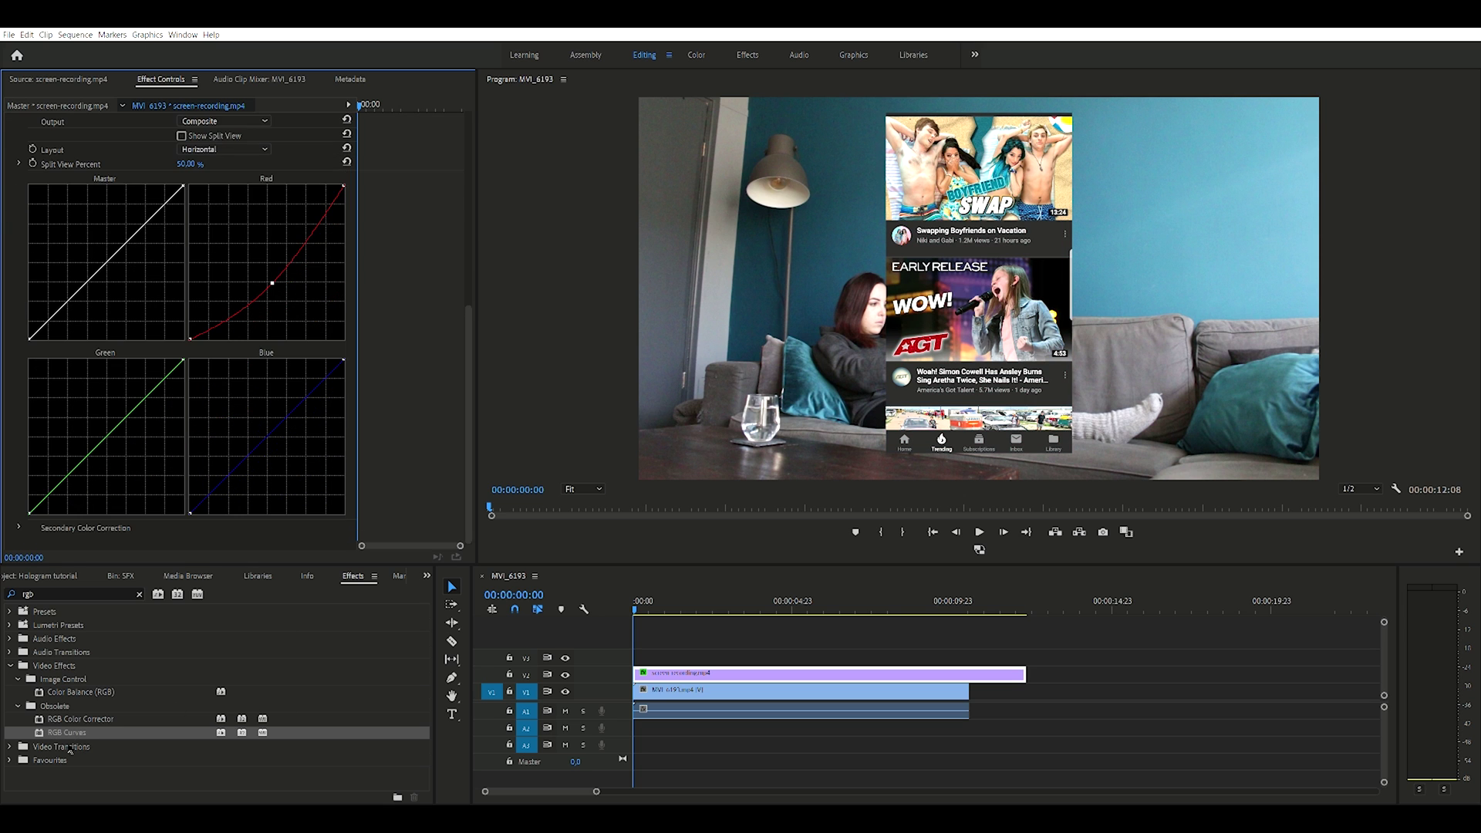
Apply Color Balance (RGB) to the screen recording clip, testing Red at 149 before resetting it.
drag(76, 687, 641, 662)
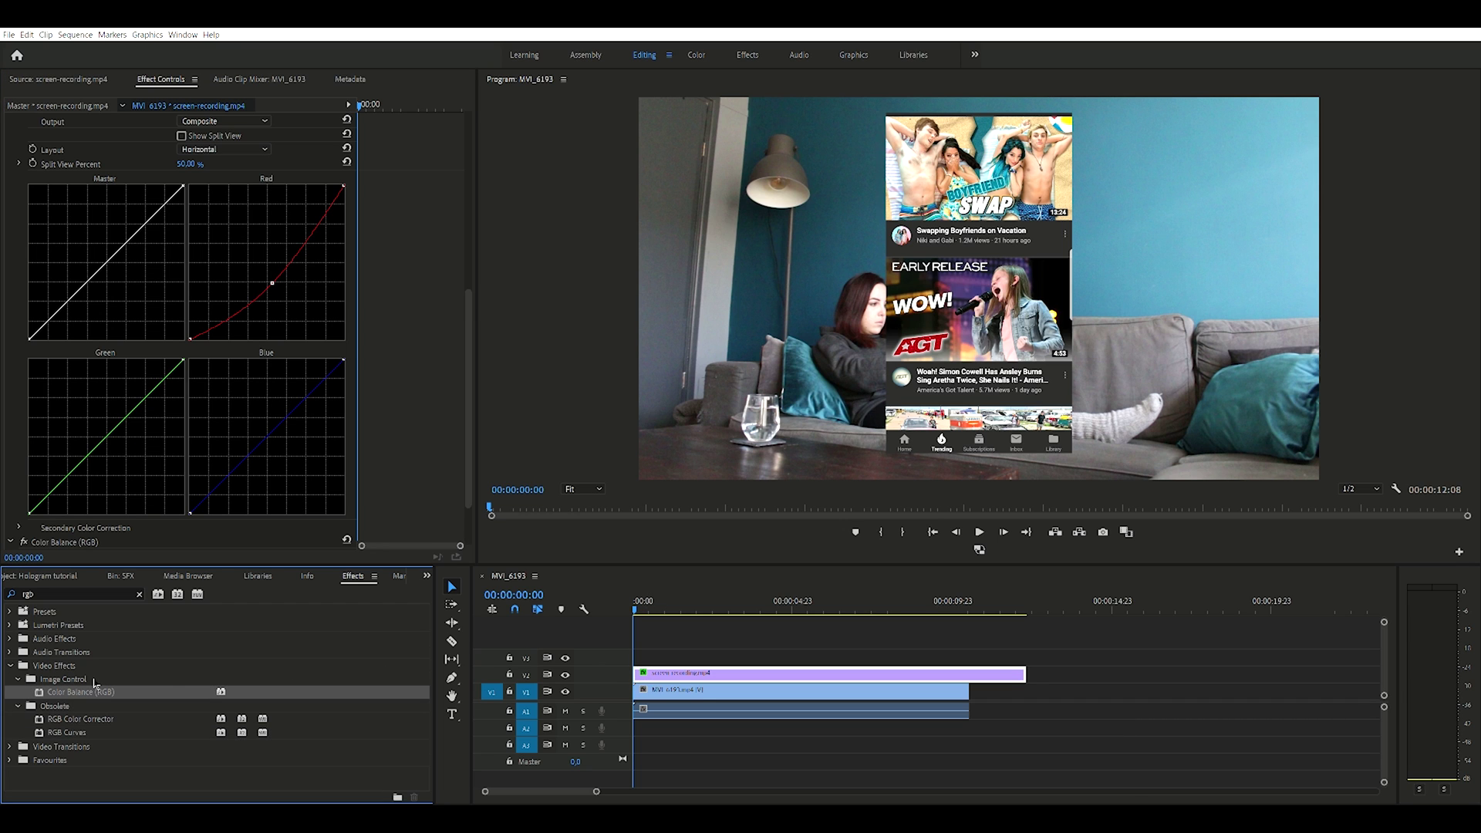
scroll(194, 492, down, 2)
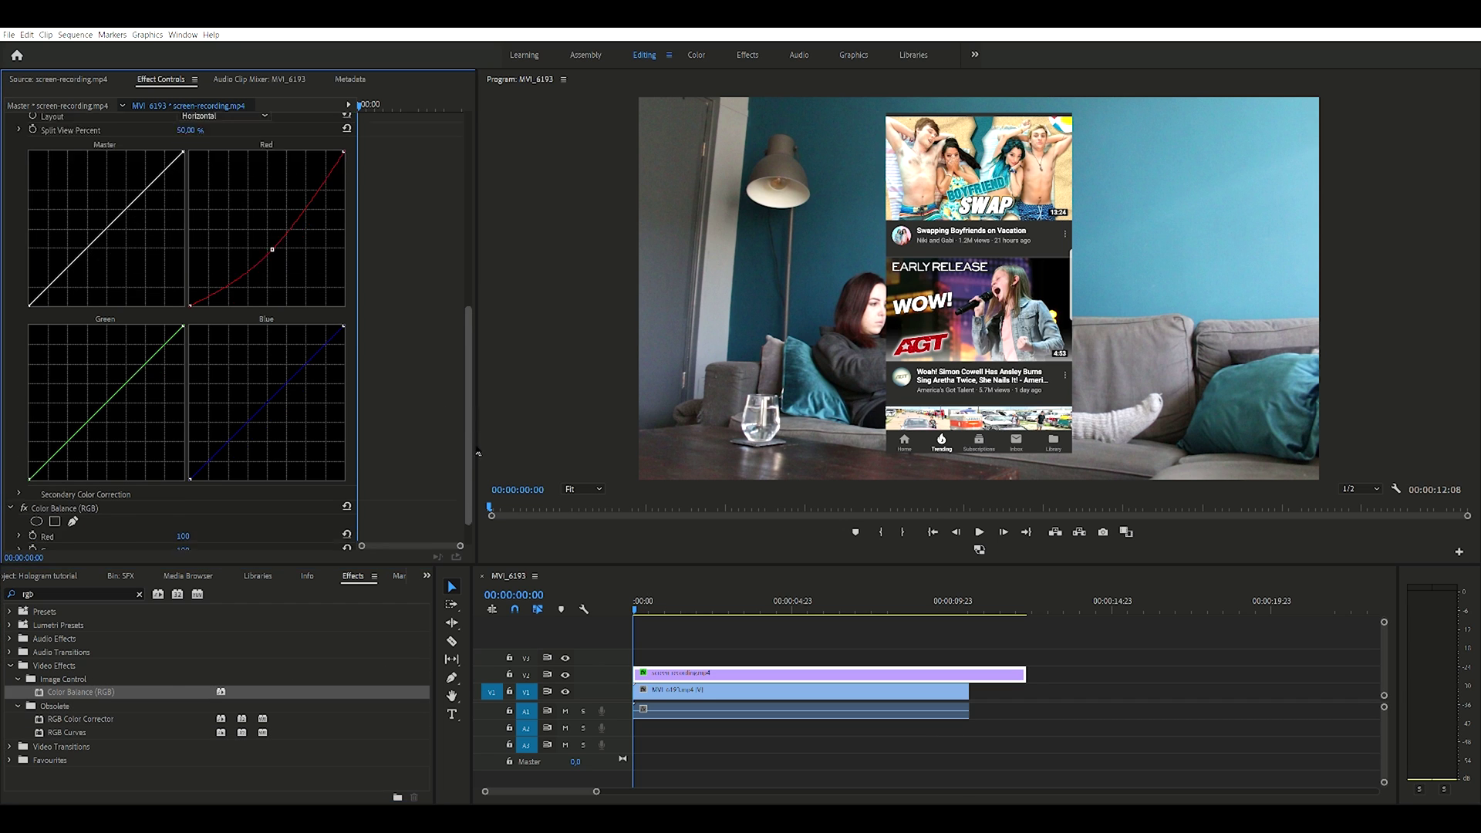
drag(194, 492, 232, 493)
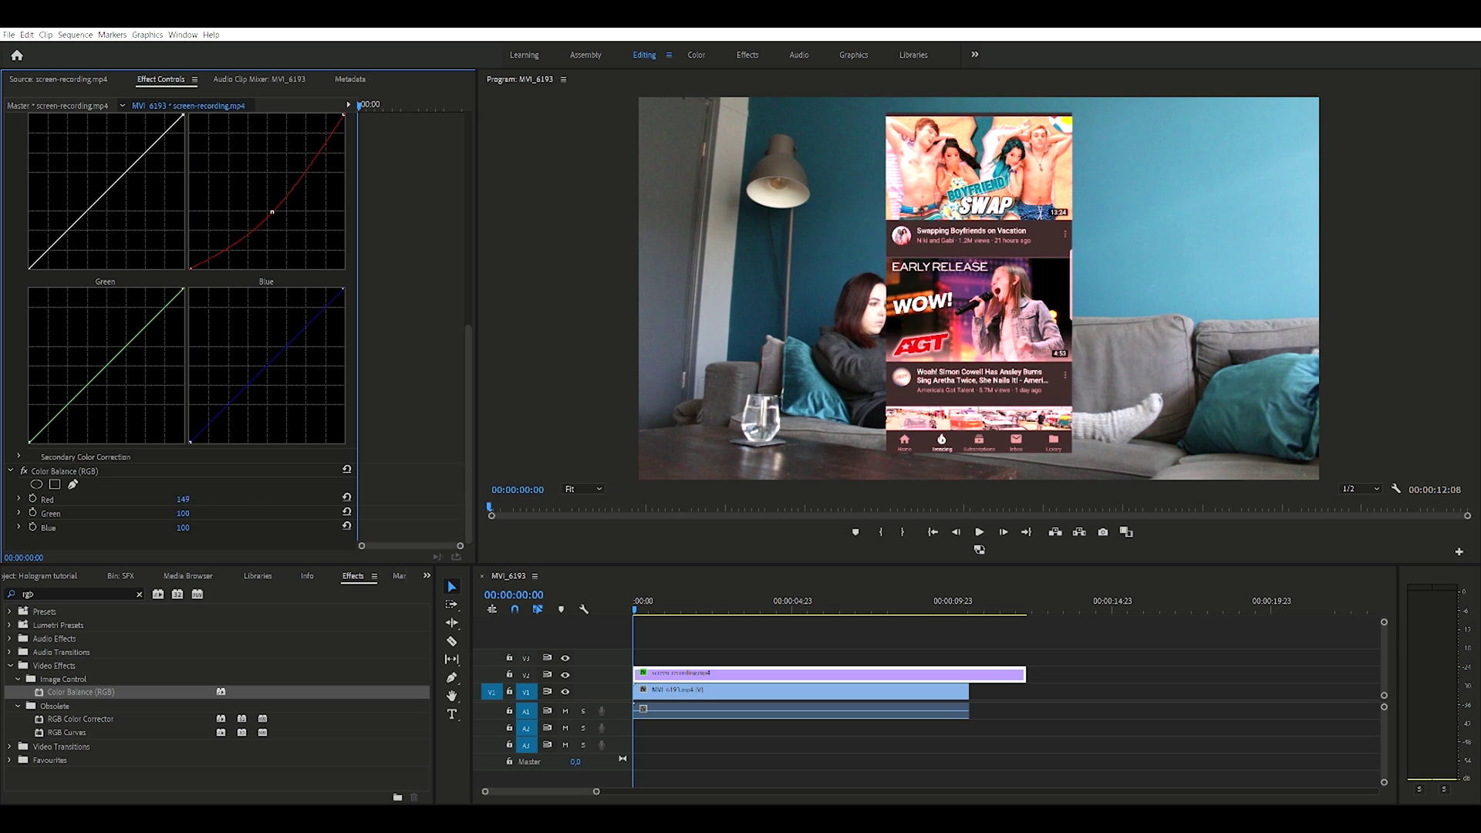
click(347, 497)
drag(467, 506, 397, 359)
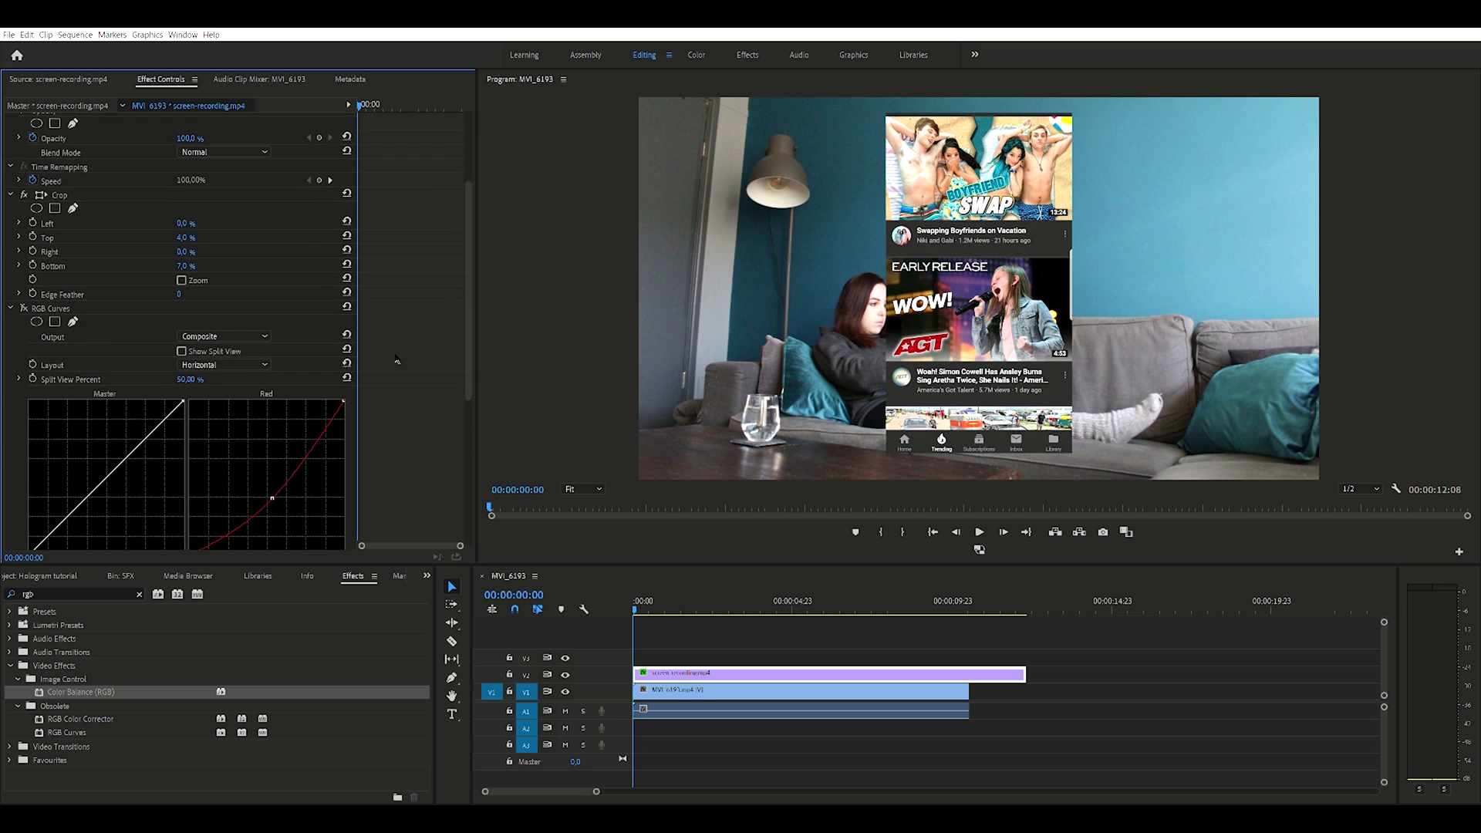
Delete the RGB Curves effect from the screen recording clip.
click(70, 307)
key(Delete)
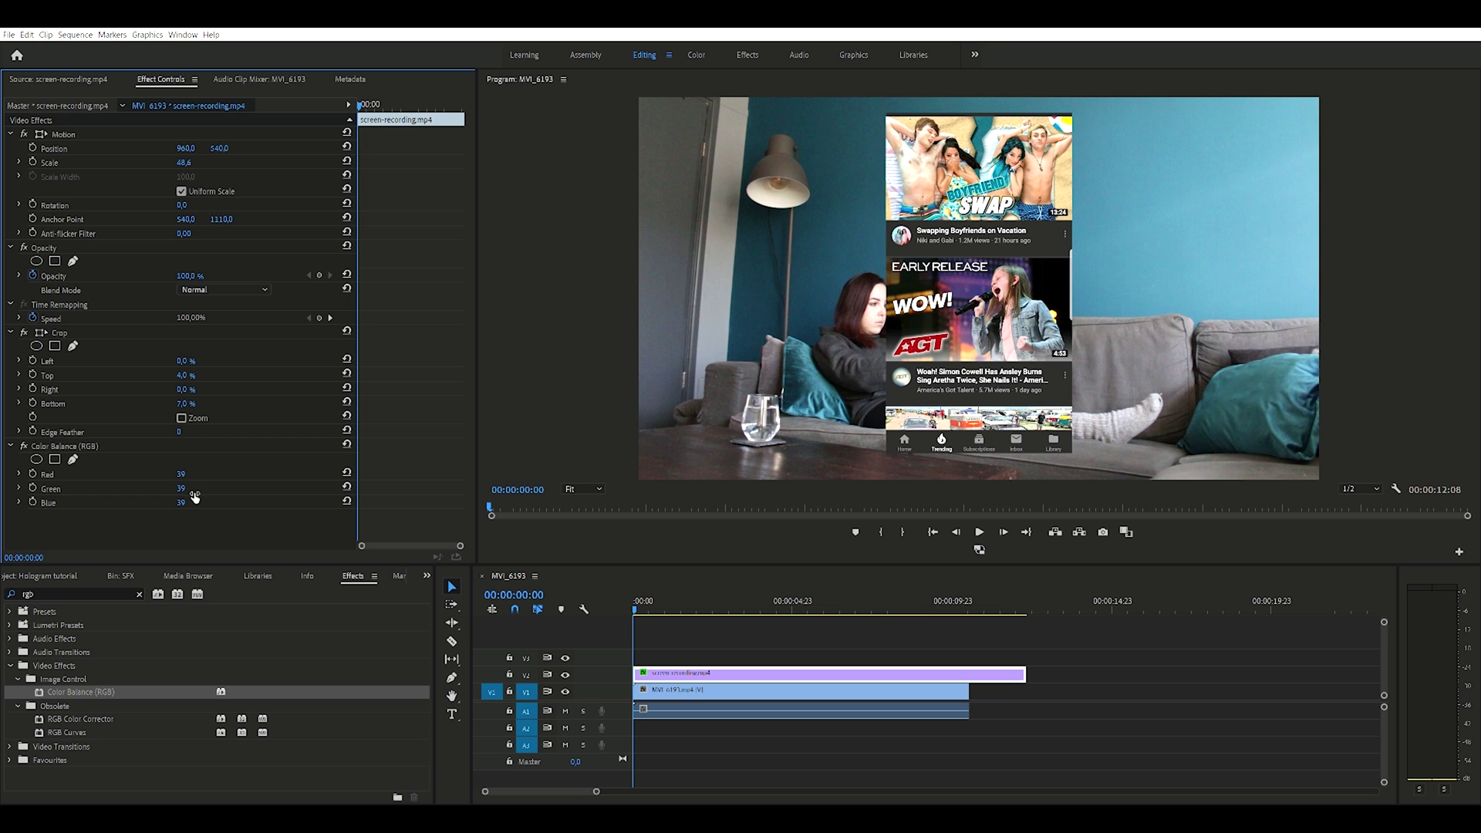
Tint the screen recording cyan by setting Color Balance (RGB) to Red 0, Green 83 and Blue 107.
drag(180, 474, 172, 502)
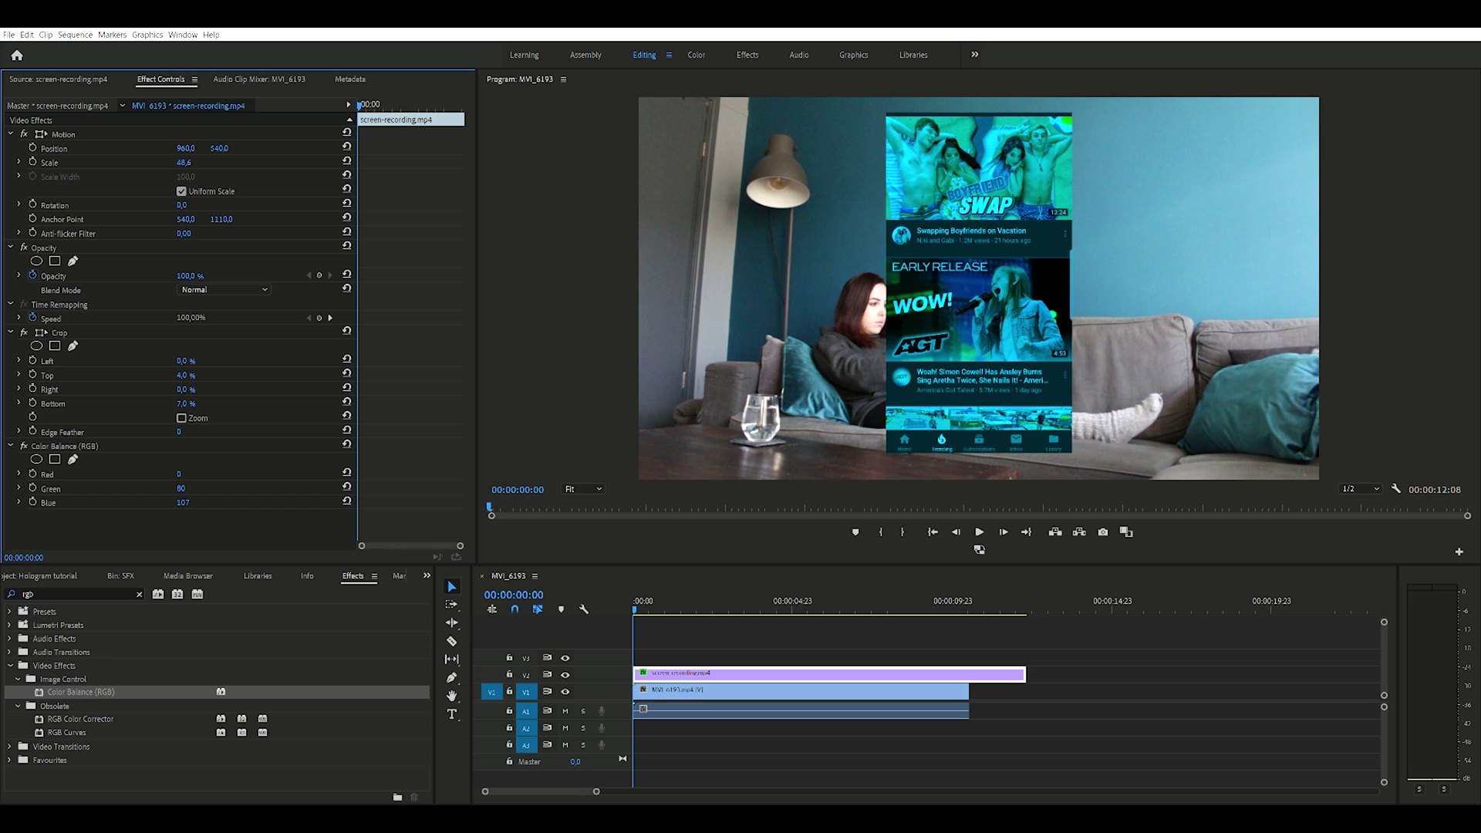
drag(181, 489, 182, 489)
drag(183, 503, 187, 502)
Search for "wave warp" and apply the Wave Warp effect to the screen recording clip.
click(139, 595)
text(wave warp)
drag(51, 691, 675, 662)
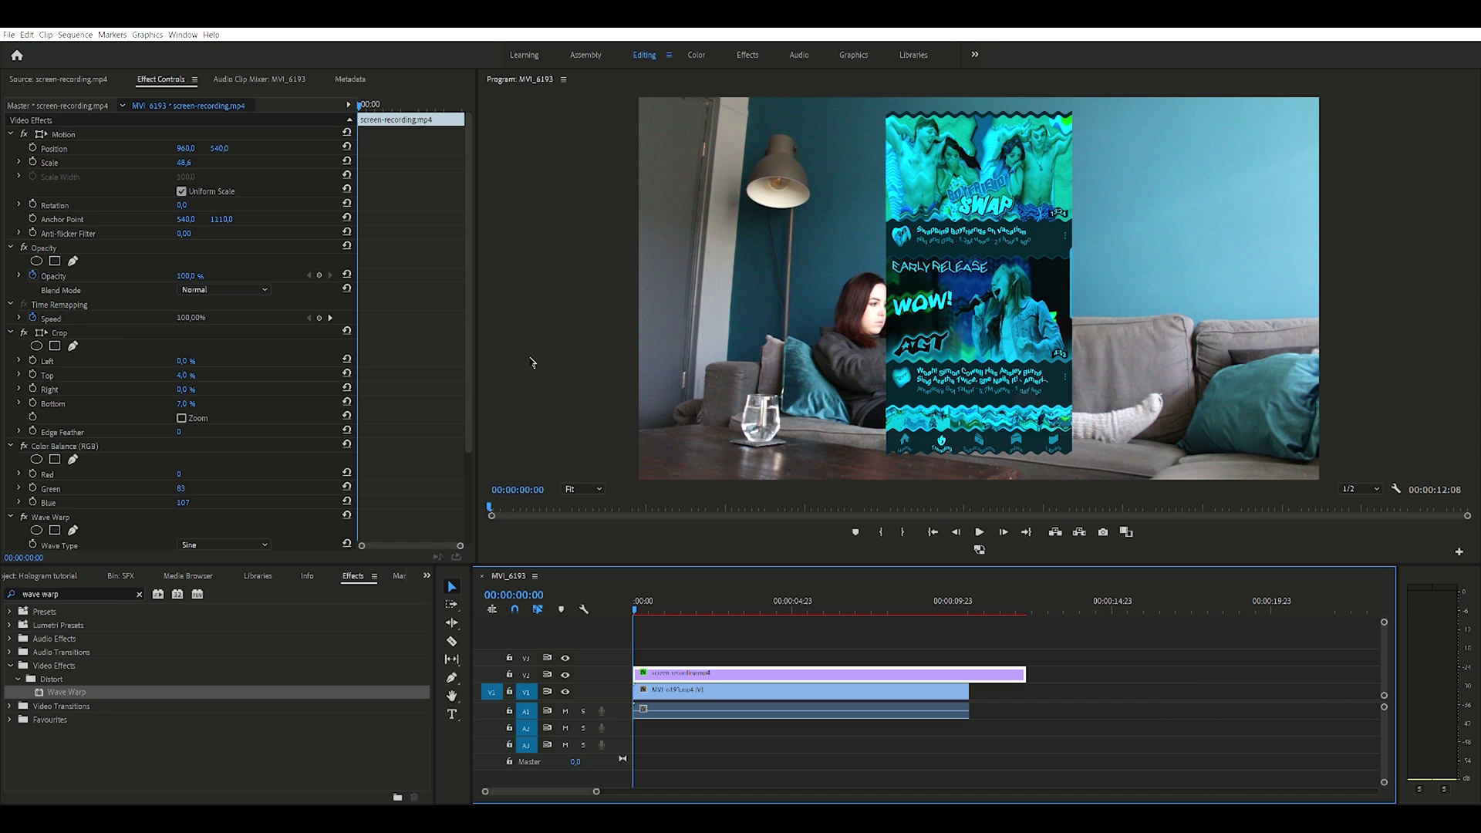
Set the Wave Warp's Wave Type to Square and its Direction to 0°.
scroll(241, 430, down, 4)
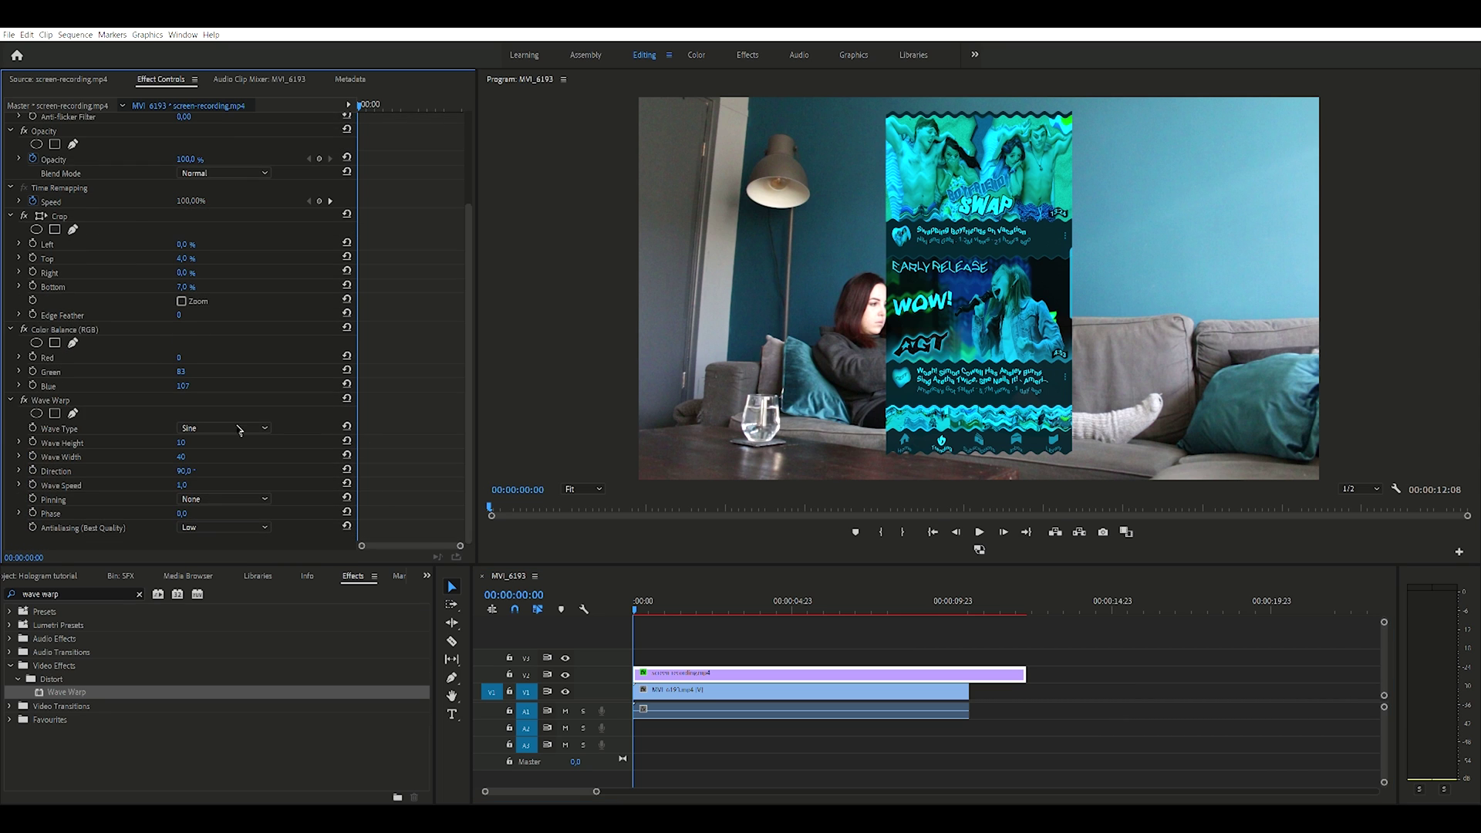
click(214, 452)
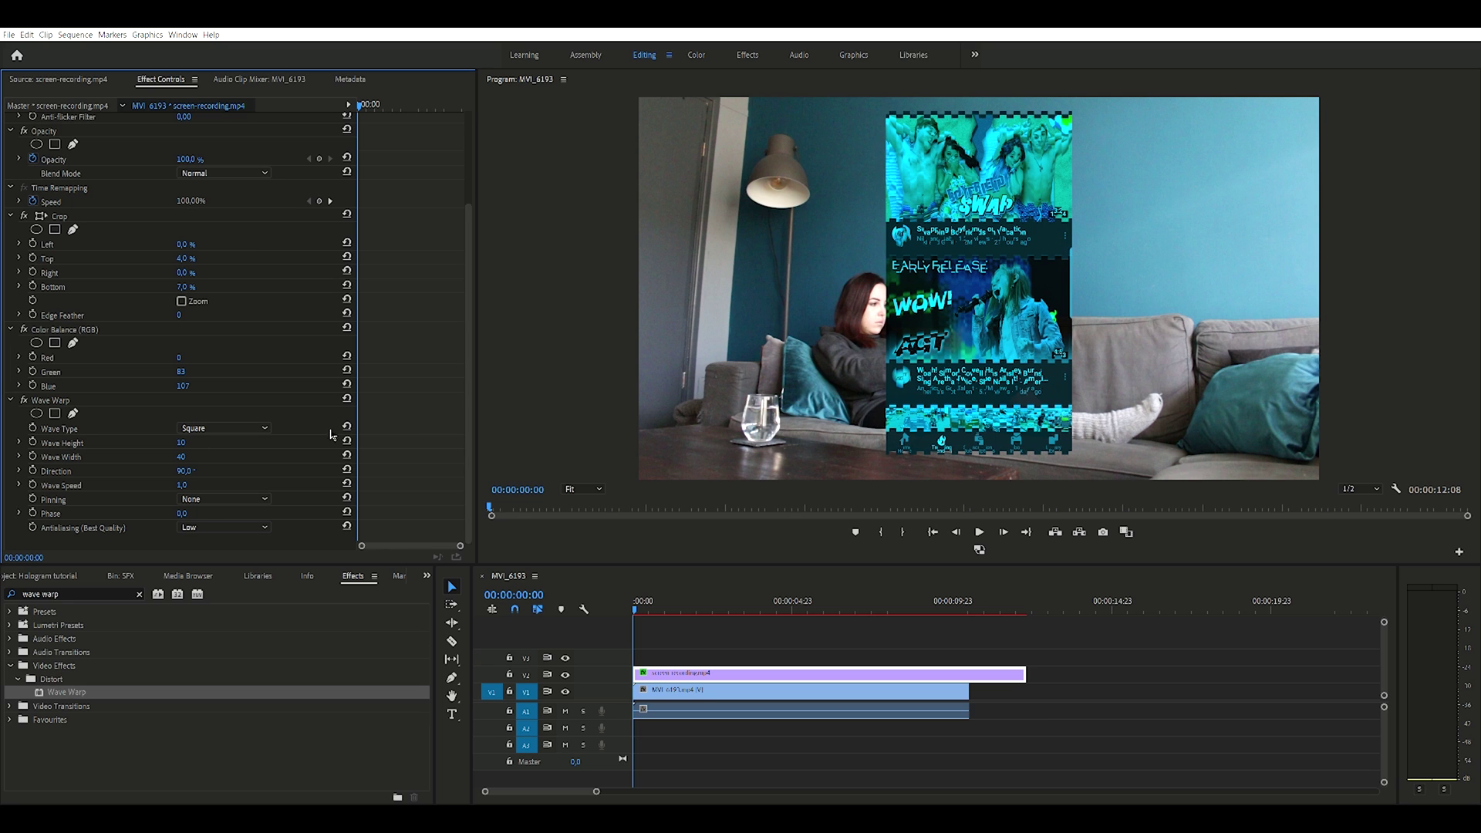
click(189, 471)
key(Return)
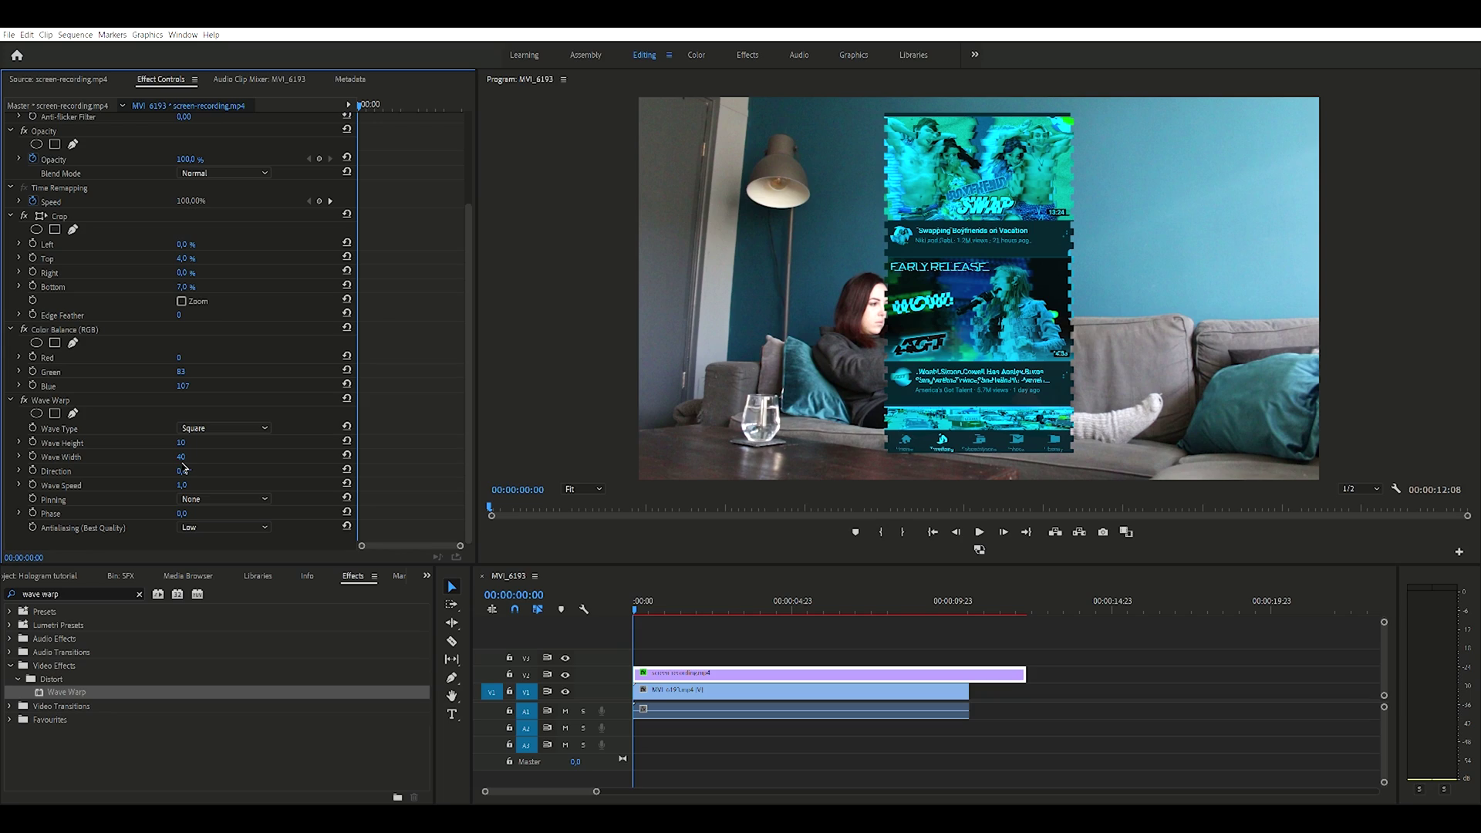
Set the Wave Warp's Wave Height to 6, Wave Width to 5 and Wave Speed to 0.
click(181, 442)
text(2)
key(Return)
click(186, 456)
text(5)
key(Return)
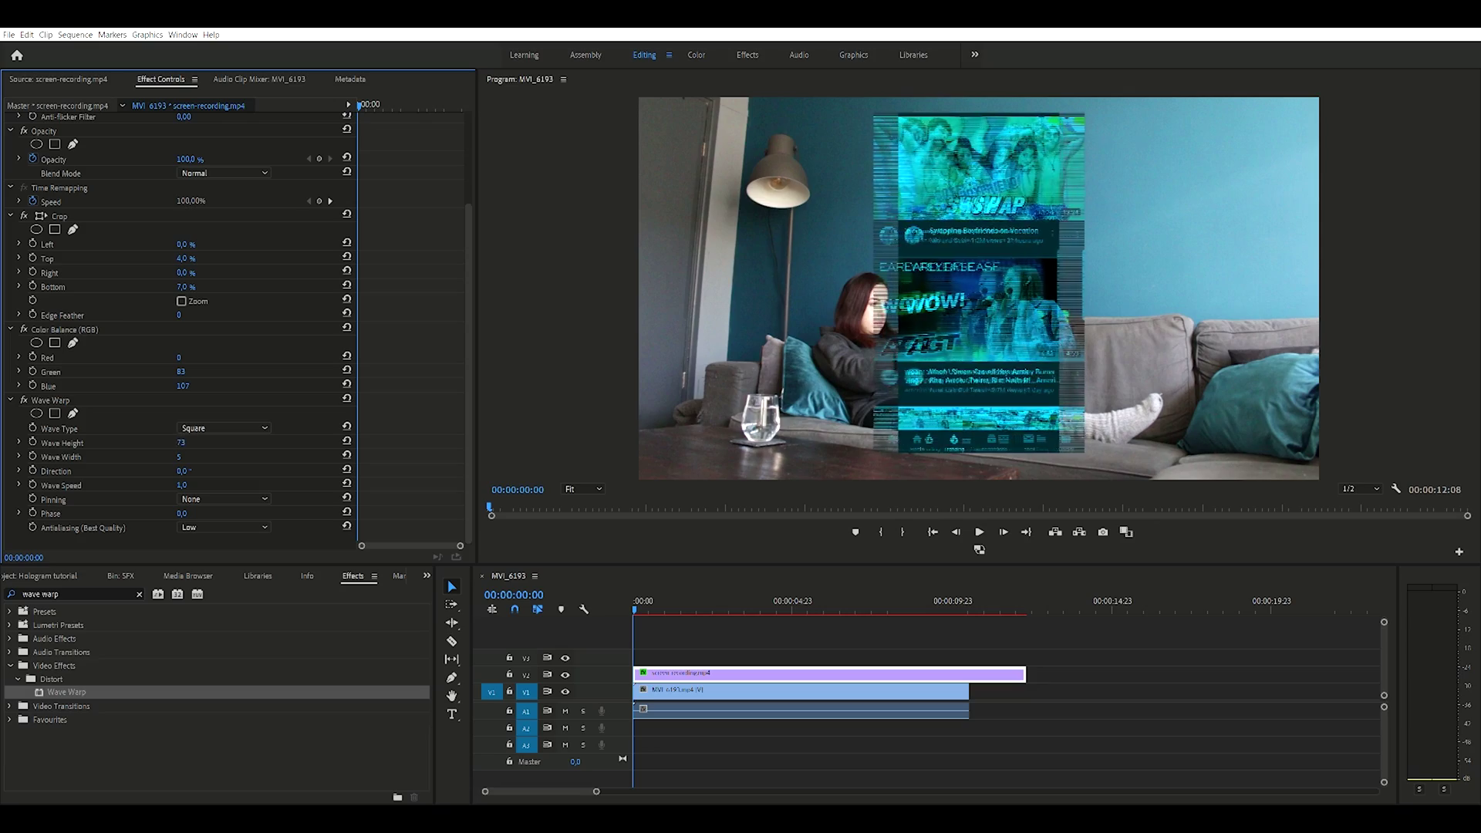
mouse_move(180, 442)
mouse_down()
mouse_move(31, 442)
mouse_move(158, 442)
mouse_up()
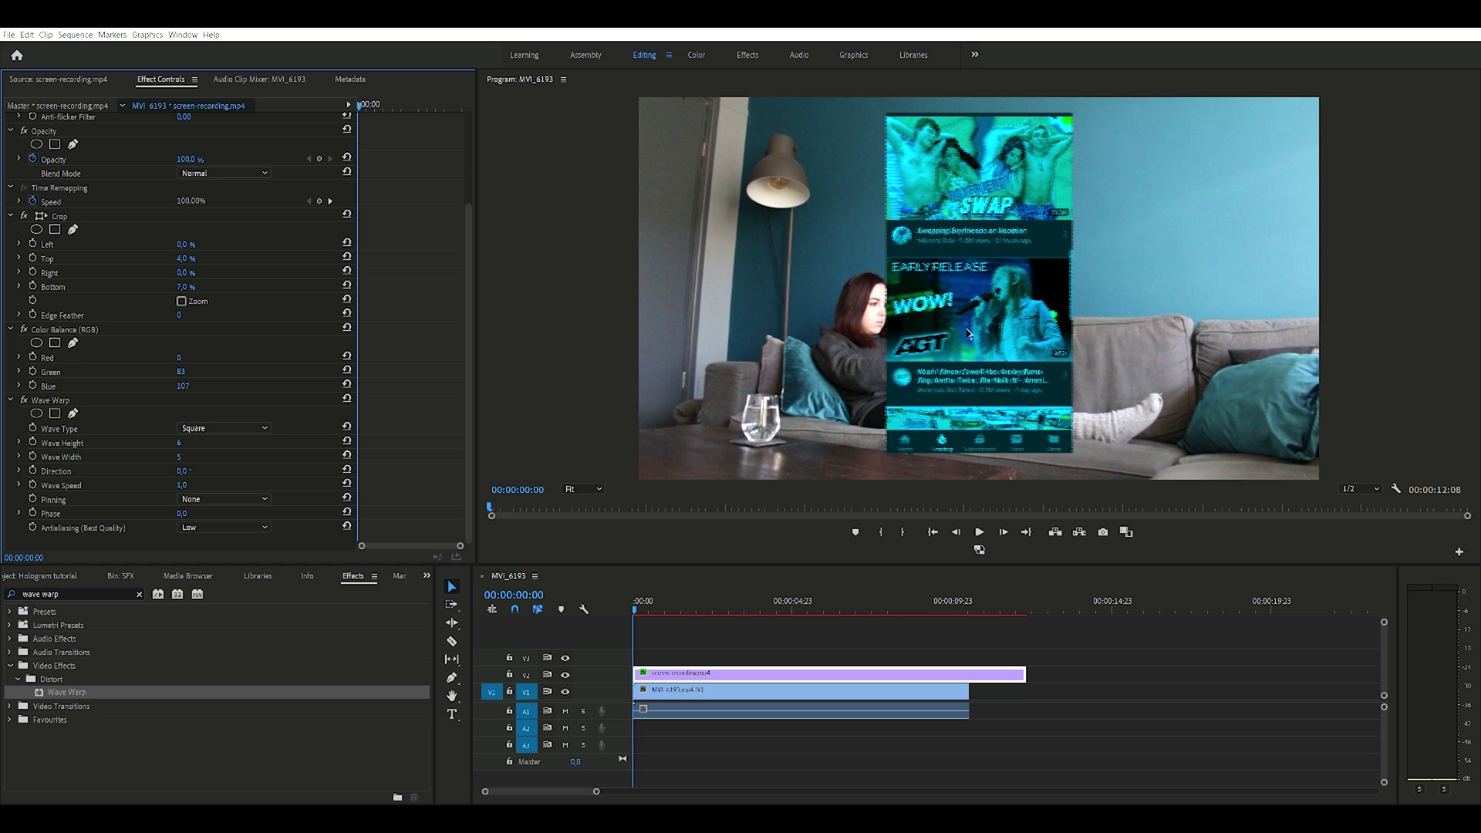
mouse_move(180, 457)
mouse_down()
mouse_move(209, 457)
mouse_move(193, 457)
mouse_up()
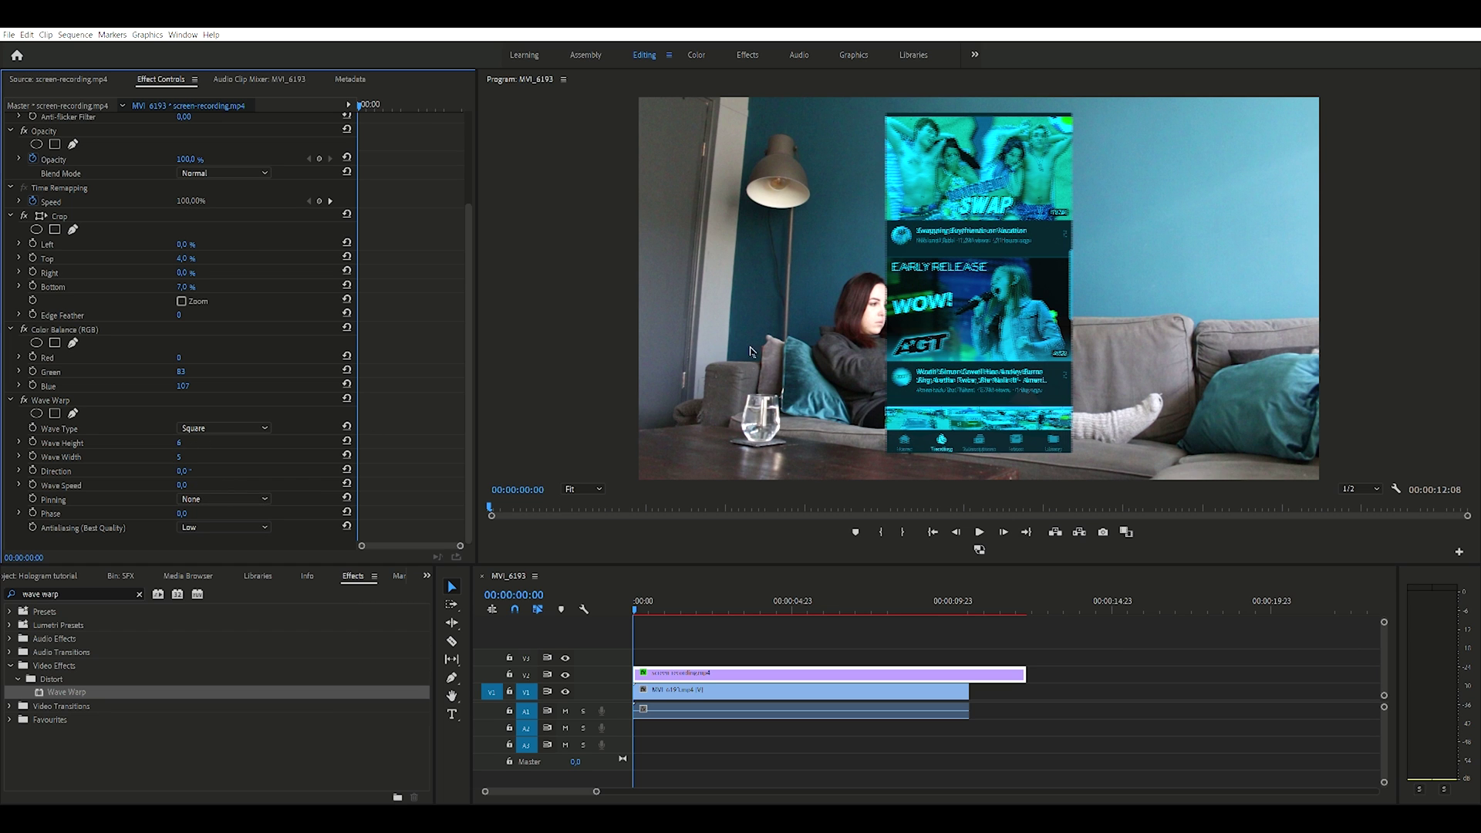
Animate the Wave Warp Phase with keyframes from 0° at the clip's start, raising it to 146.6° at about 3:07.
click(31, 506)
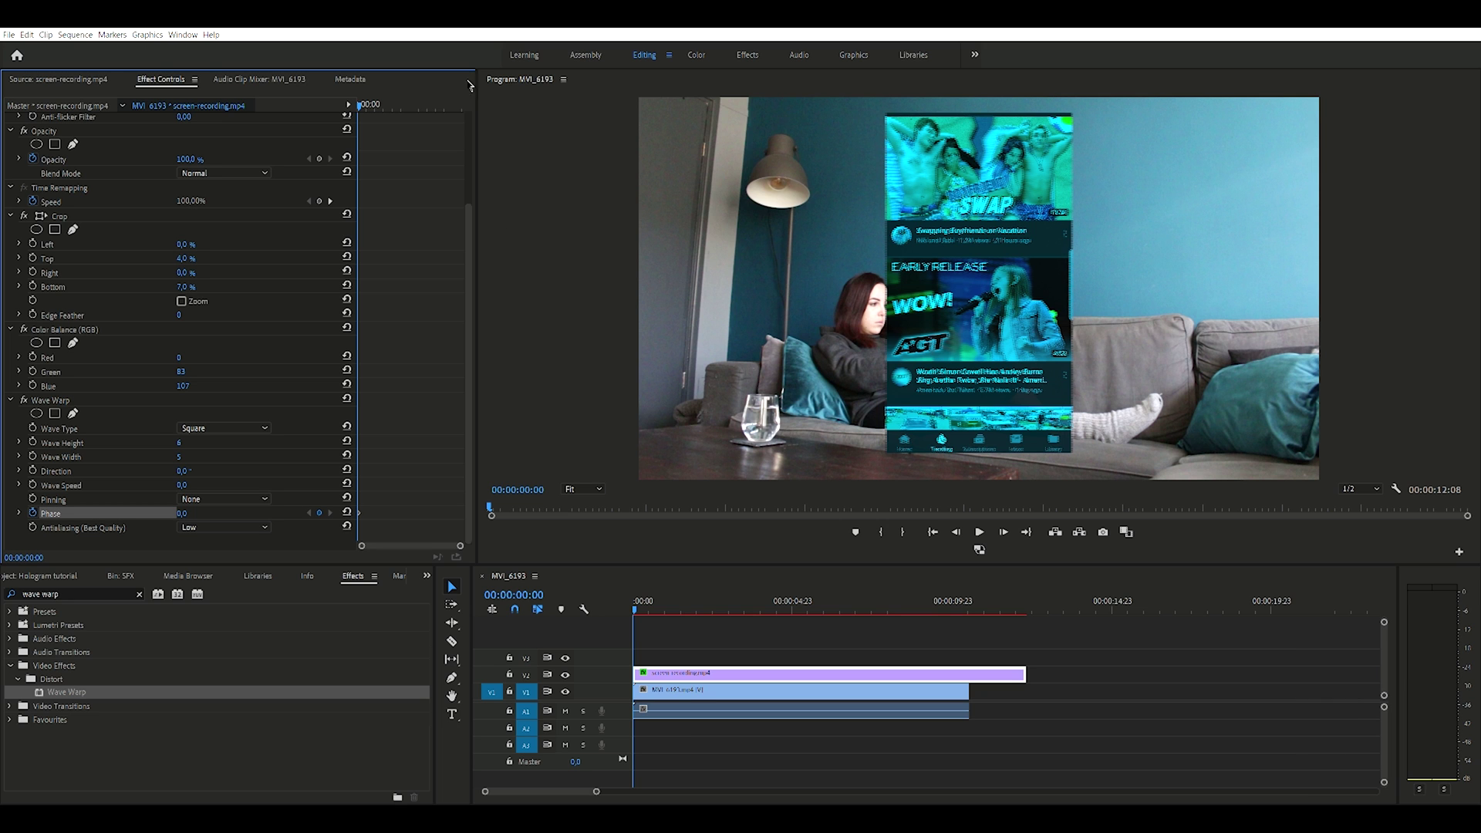
drag(360, 104, 368, 104)
drag(182, 513, 236, 513)
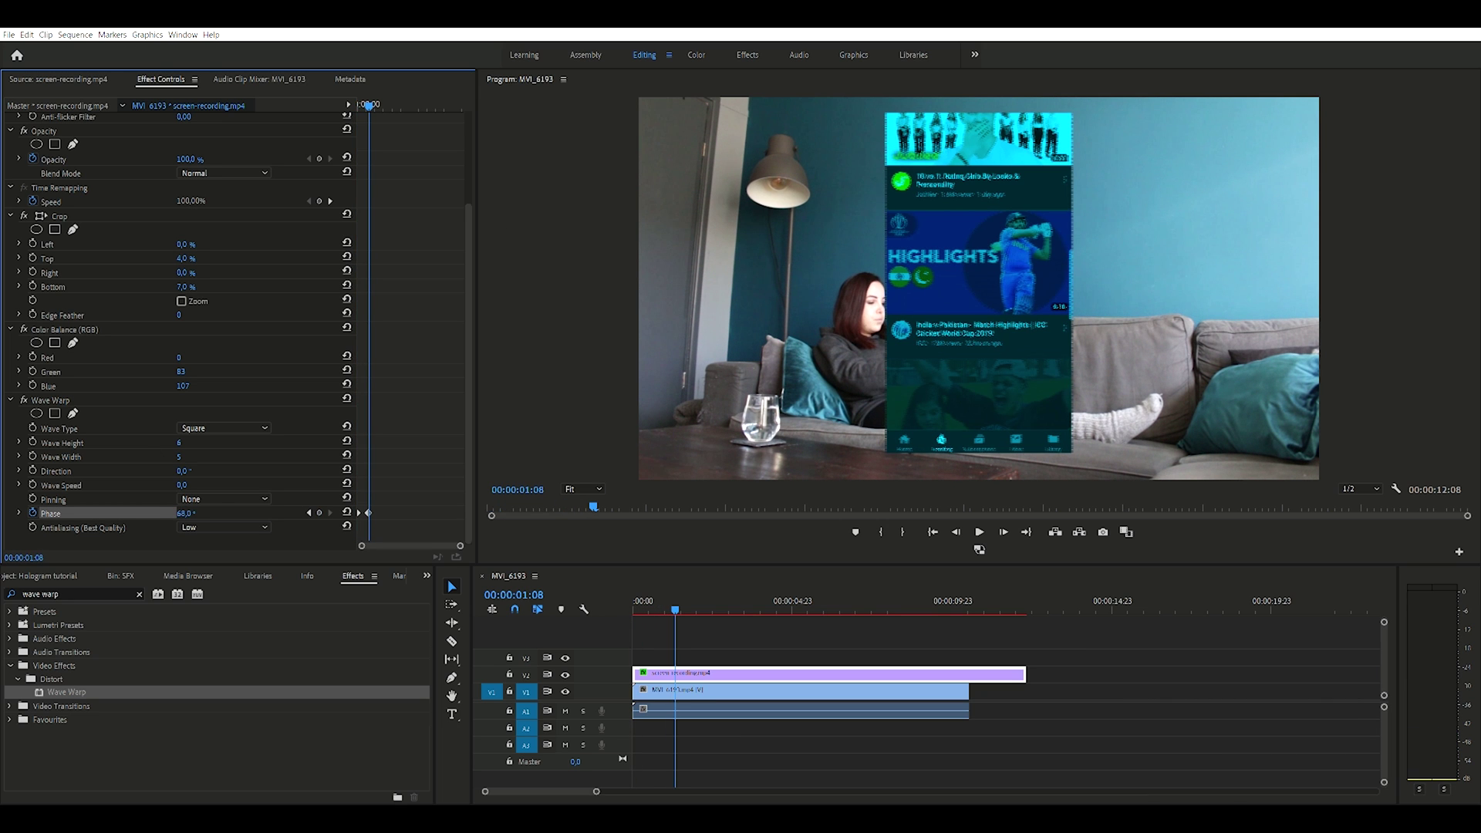
drag(370, 104, 387, 104)
drag(185, 513, 251, 513)
drag(386, 104, 407, 104)
Preview the Phase animation from the start of the sequence and remove all the Phase keyframes.
key(Home)
click(979, 532)
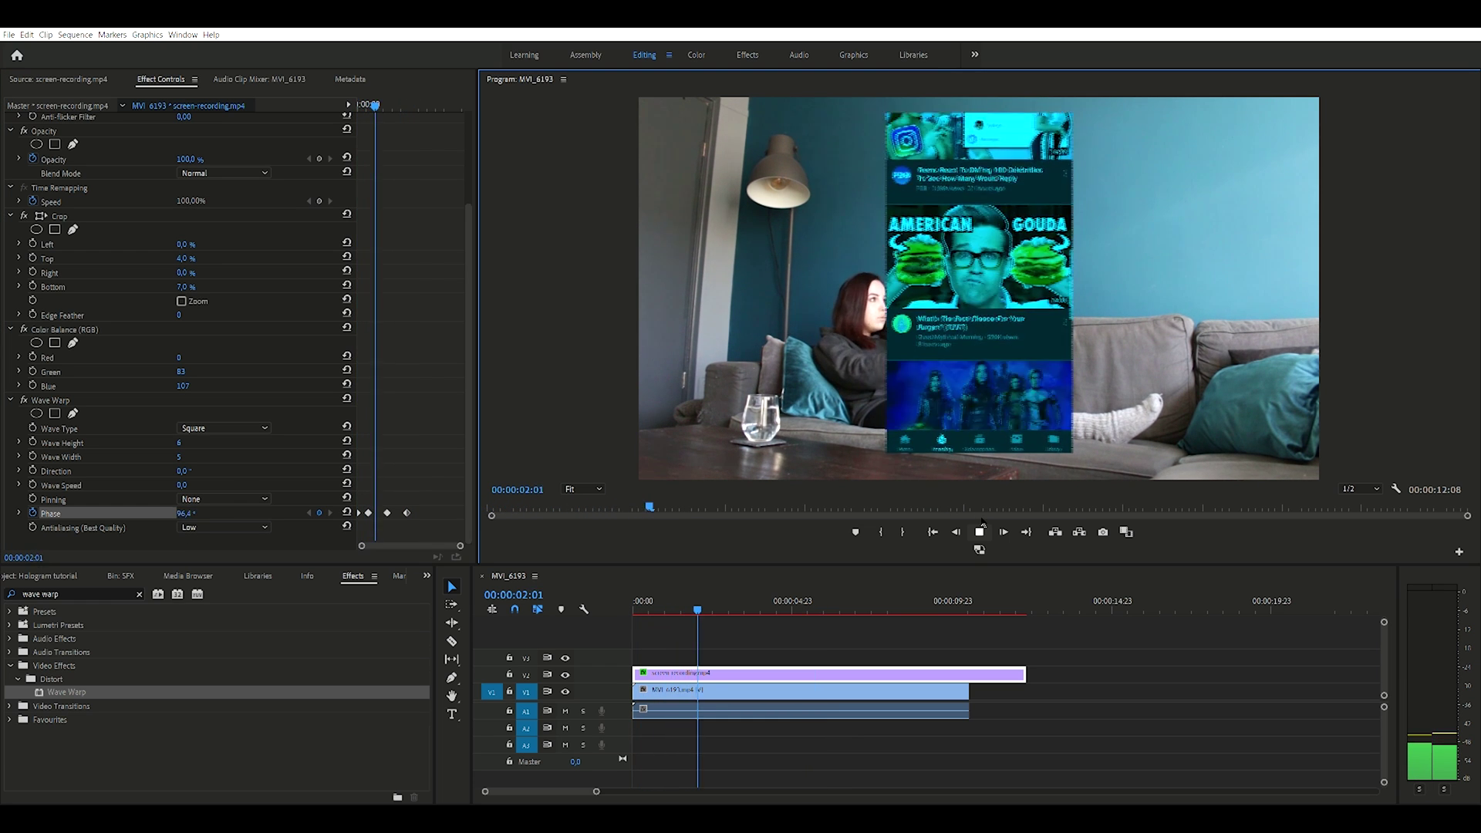
key(space)
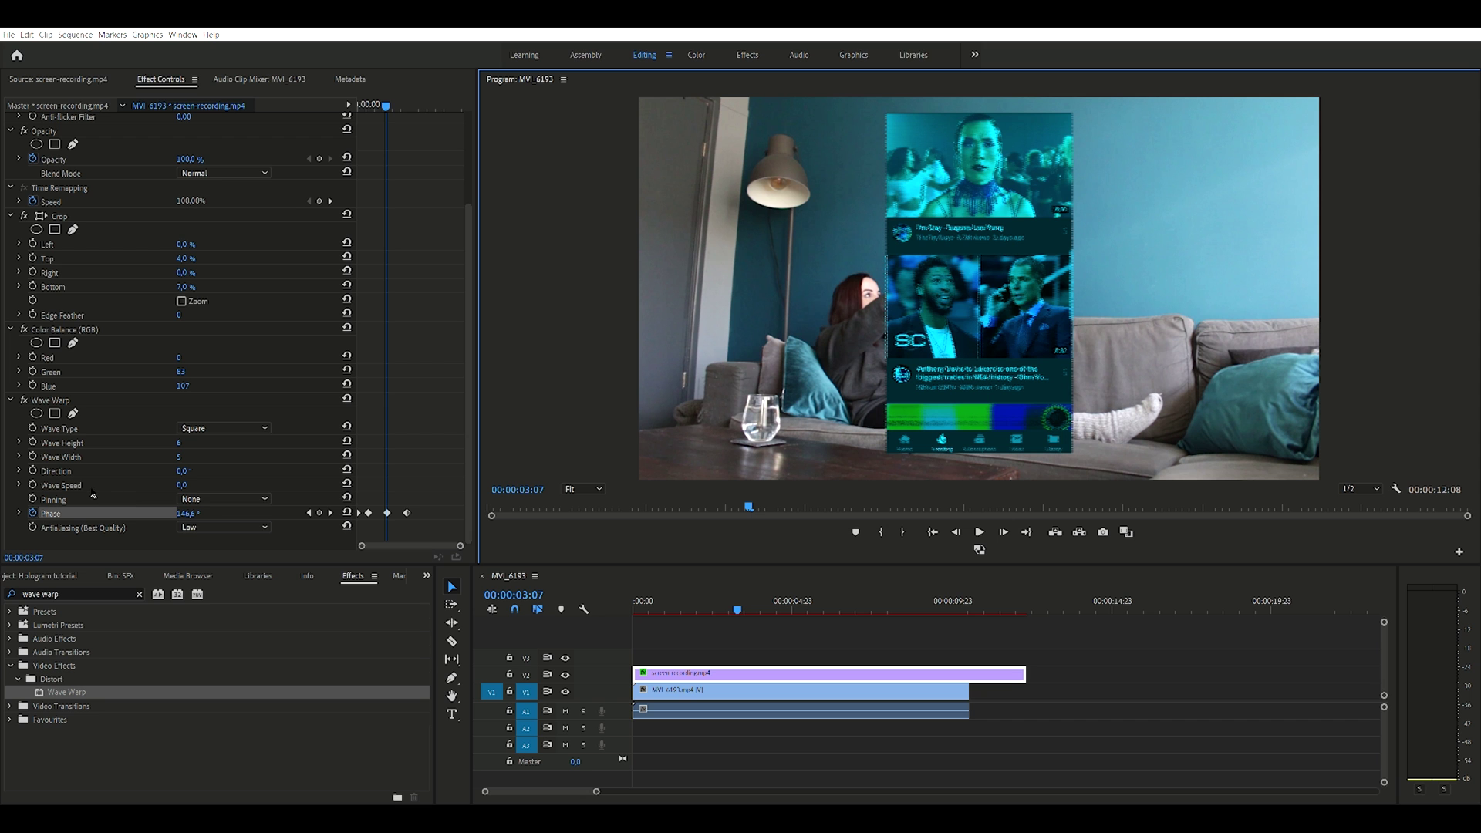
click(33, 512)
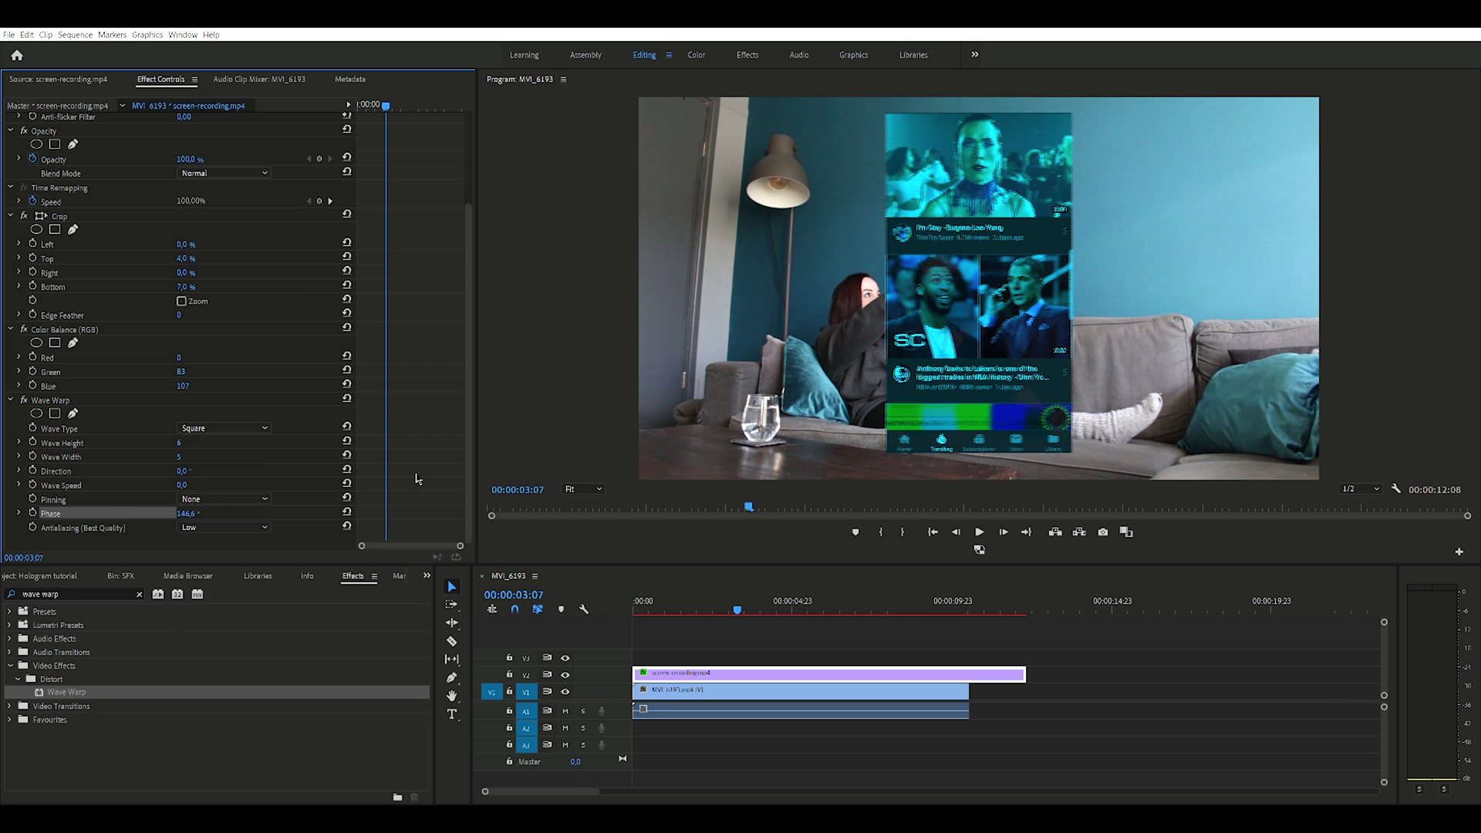
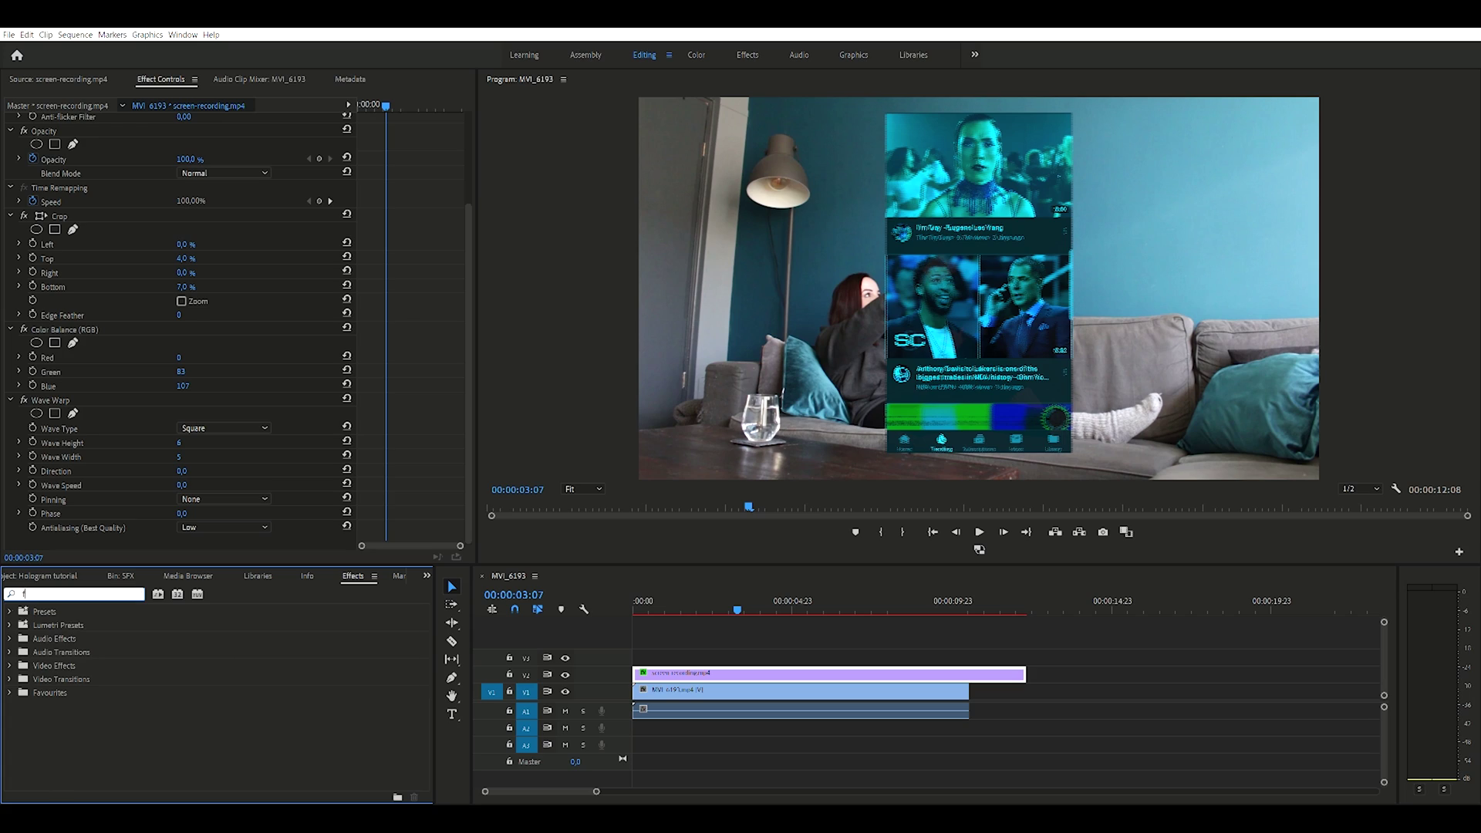
Search for the flip effects and apply Horizontal Flip to the screen recording clip.
text(lip)
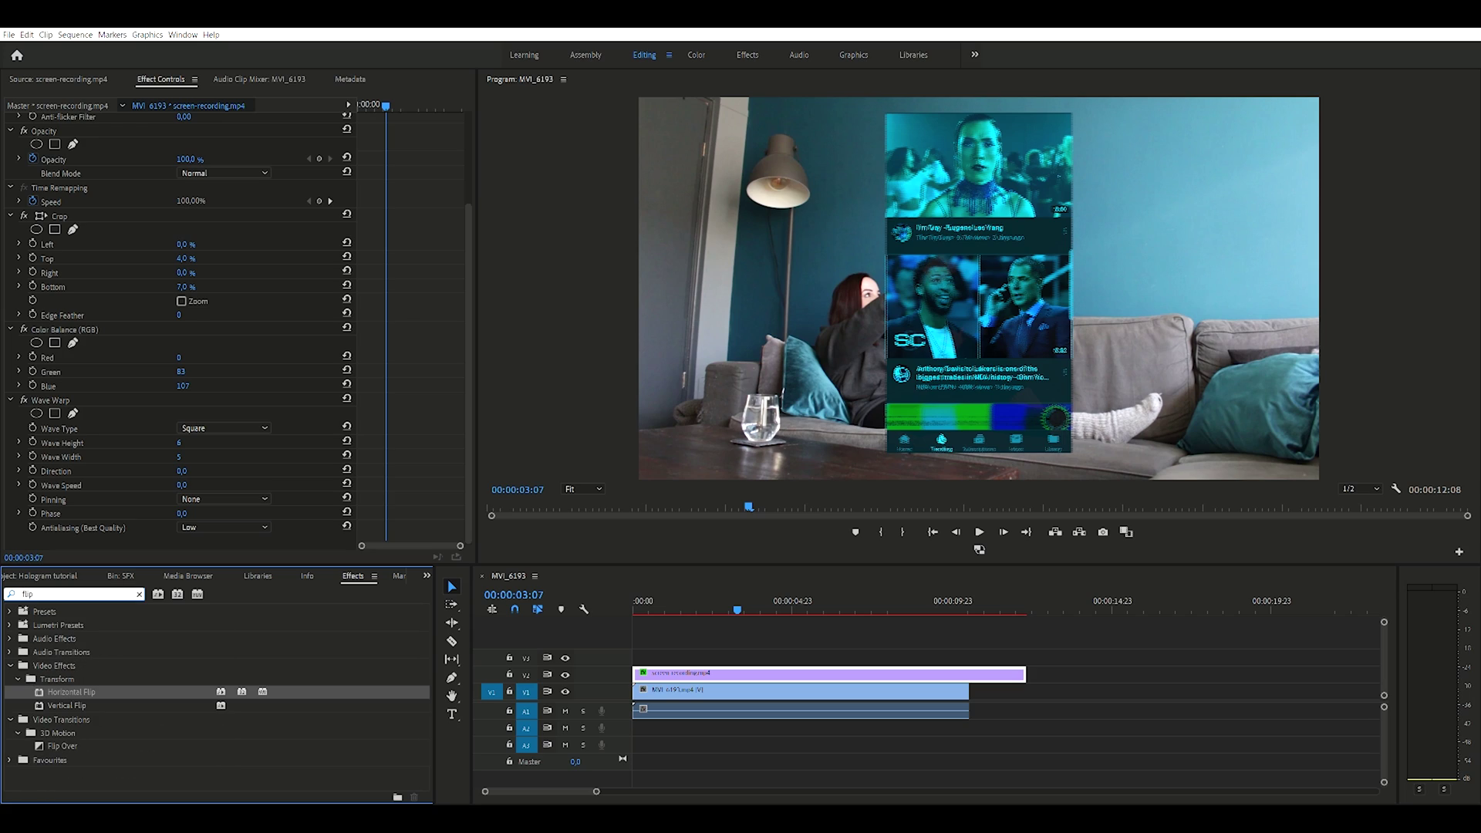
drag(711, 672, 704, 665)
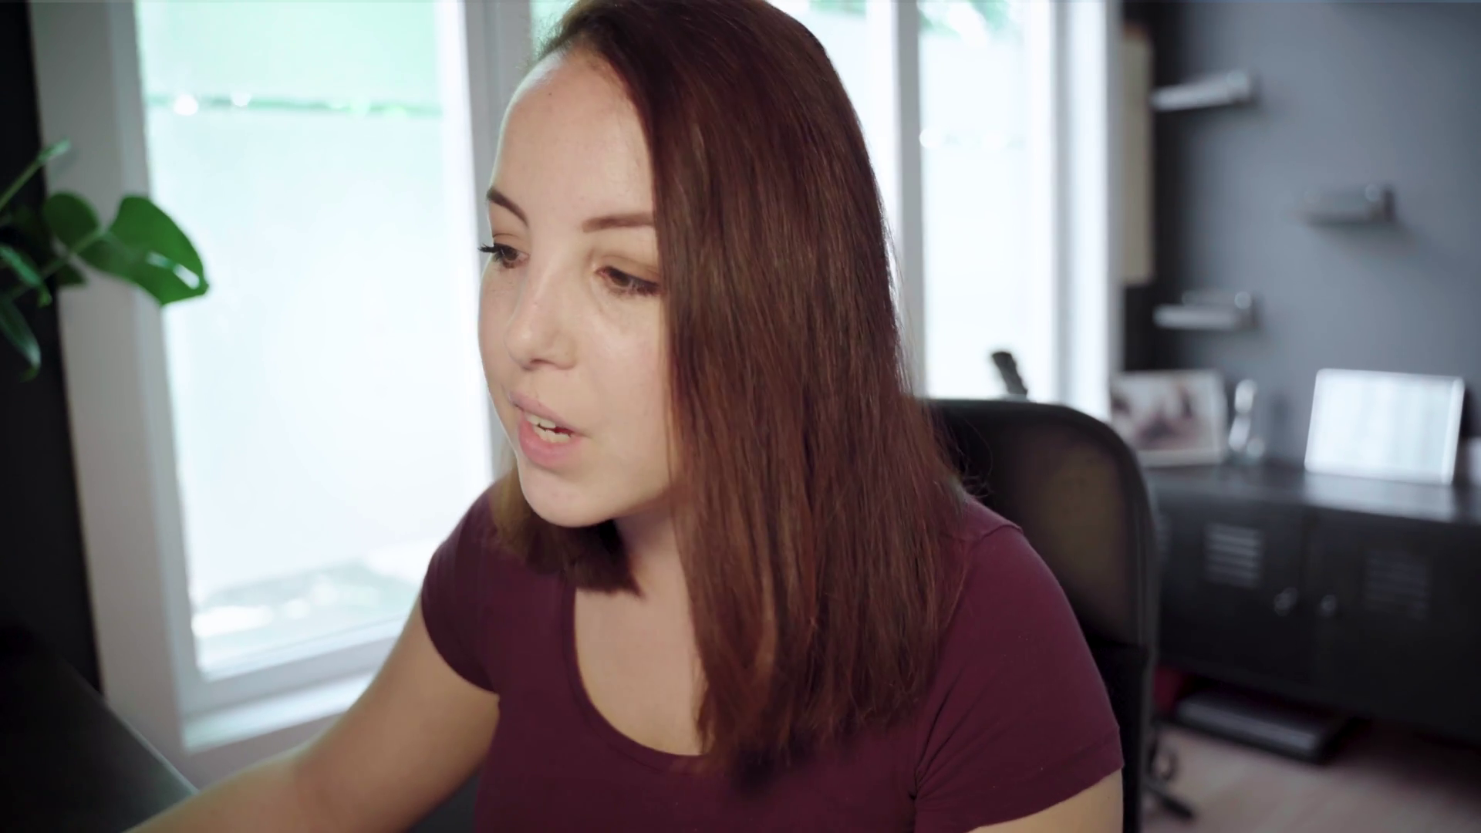
Search for the Corner Pin effect and apply it to the screen recording clip.
click(107, 592)
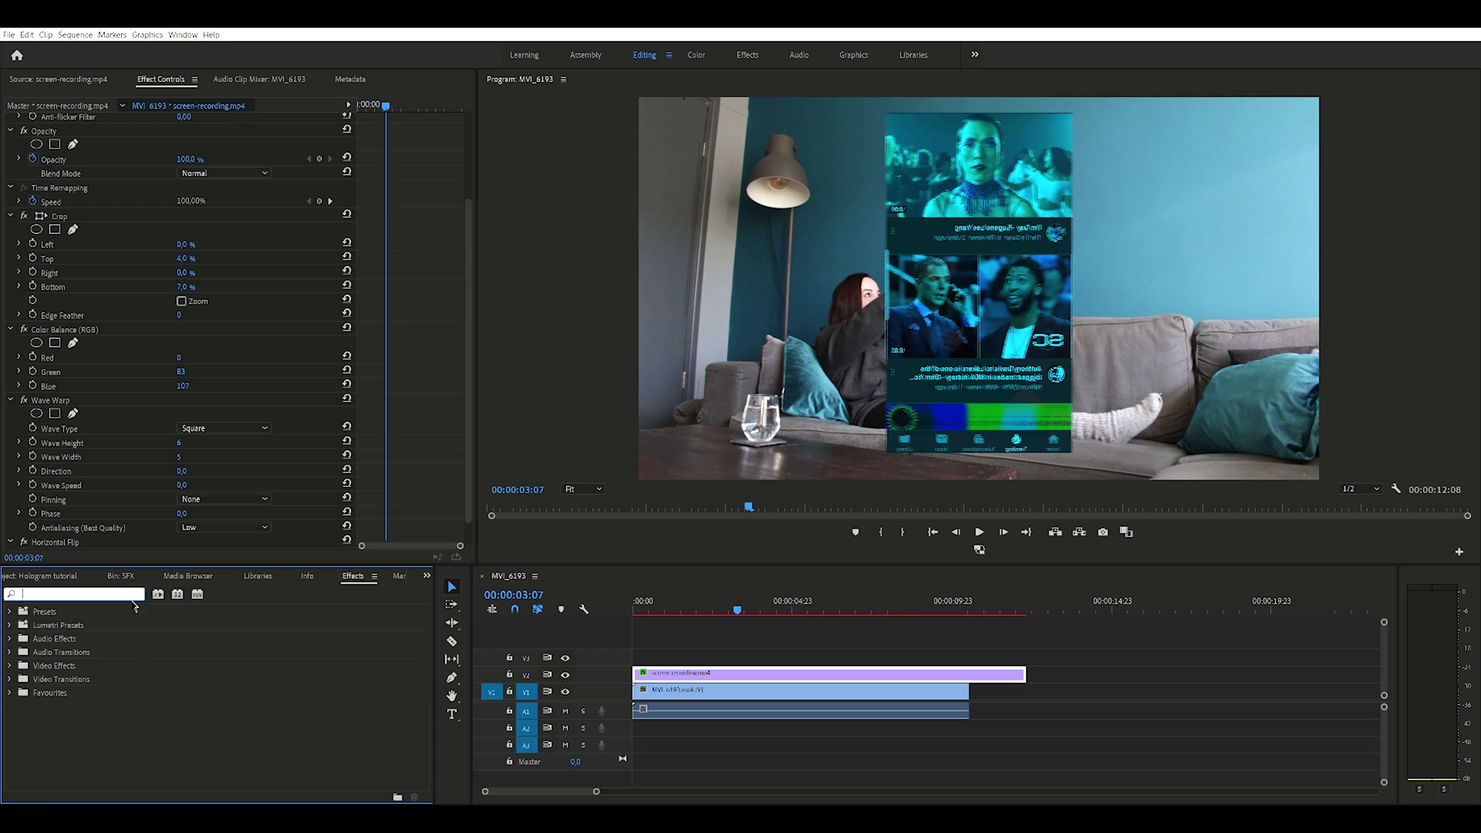
text(corner pin)
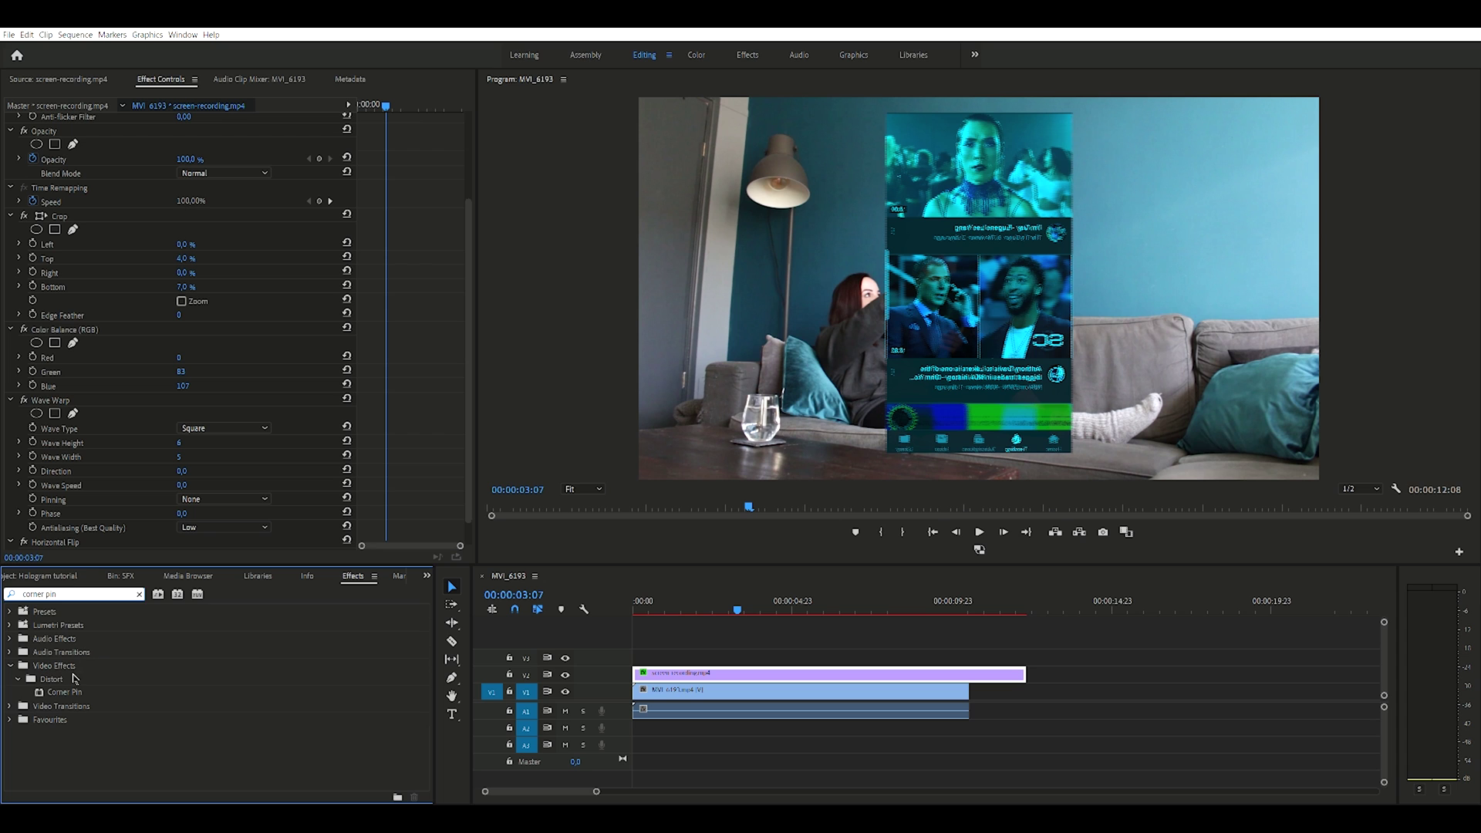
click(72, 689)
drag(543, 645, 663, 664)
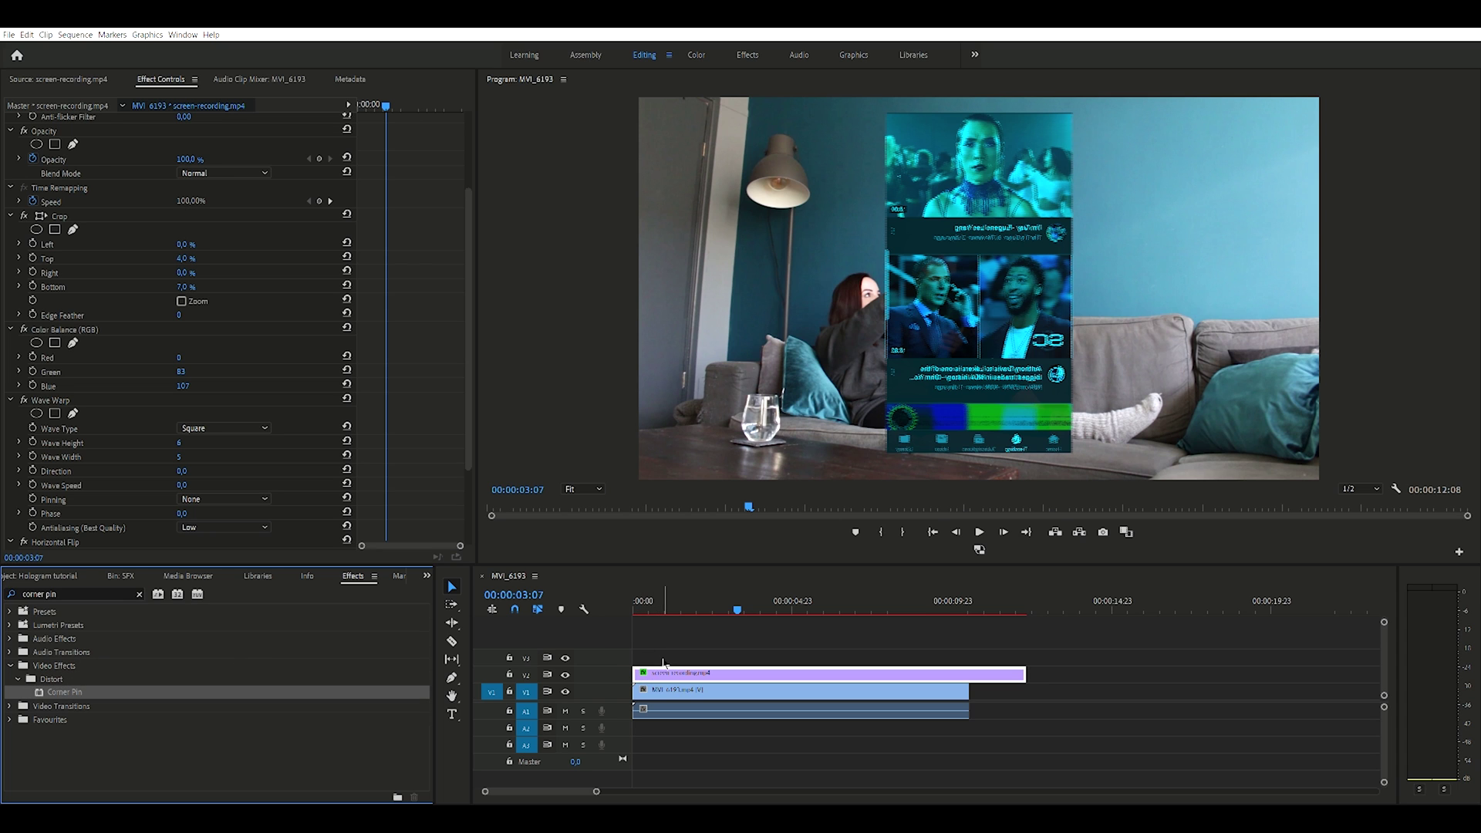
click(695, 663)
Adjust the four Corner Pin corners so the screen recording tilts in perspective beside the woman's raised hand.
click(468, 442)
scroll(53, 460, down, 5)
click(69, 457)
drag(1073, 113, 1027, 148)
drag(886, 99, 892, 117)
drag(1052, 332, 1031, 358)
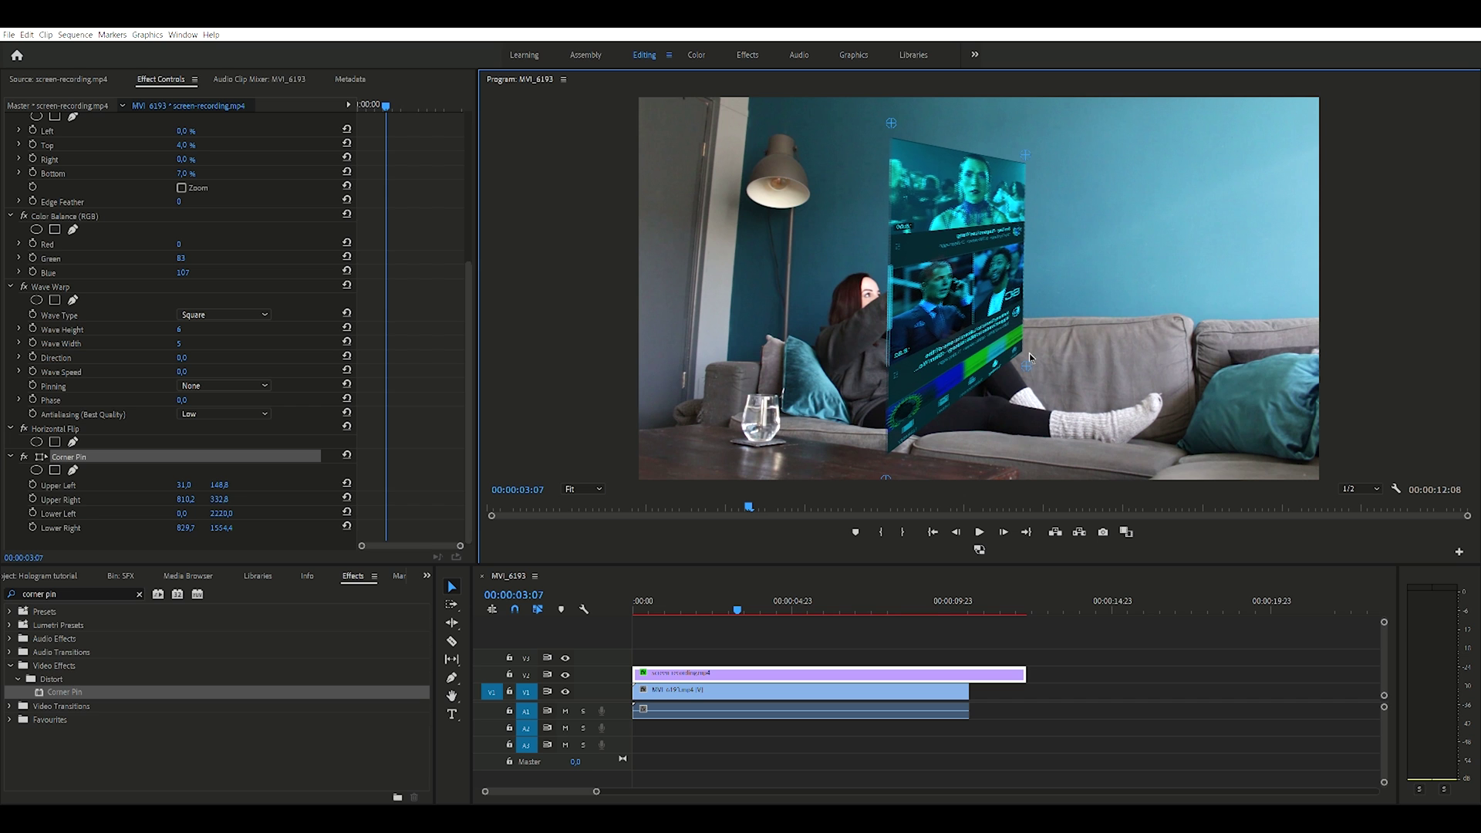
drag(885, 479, 908, 382)
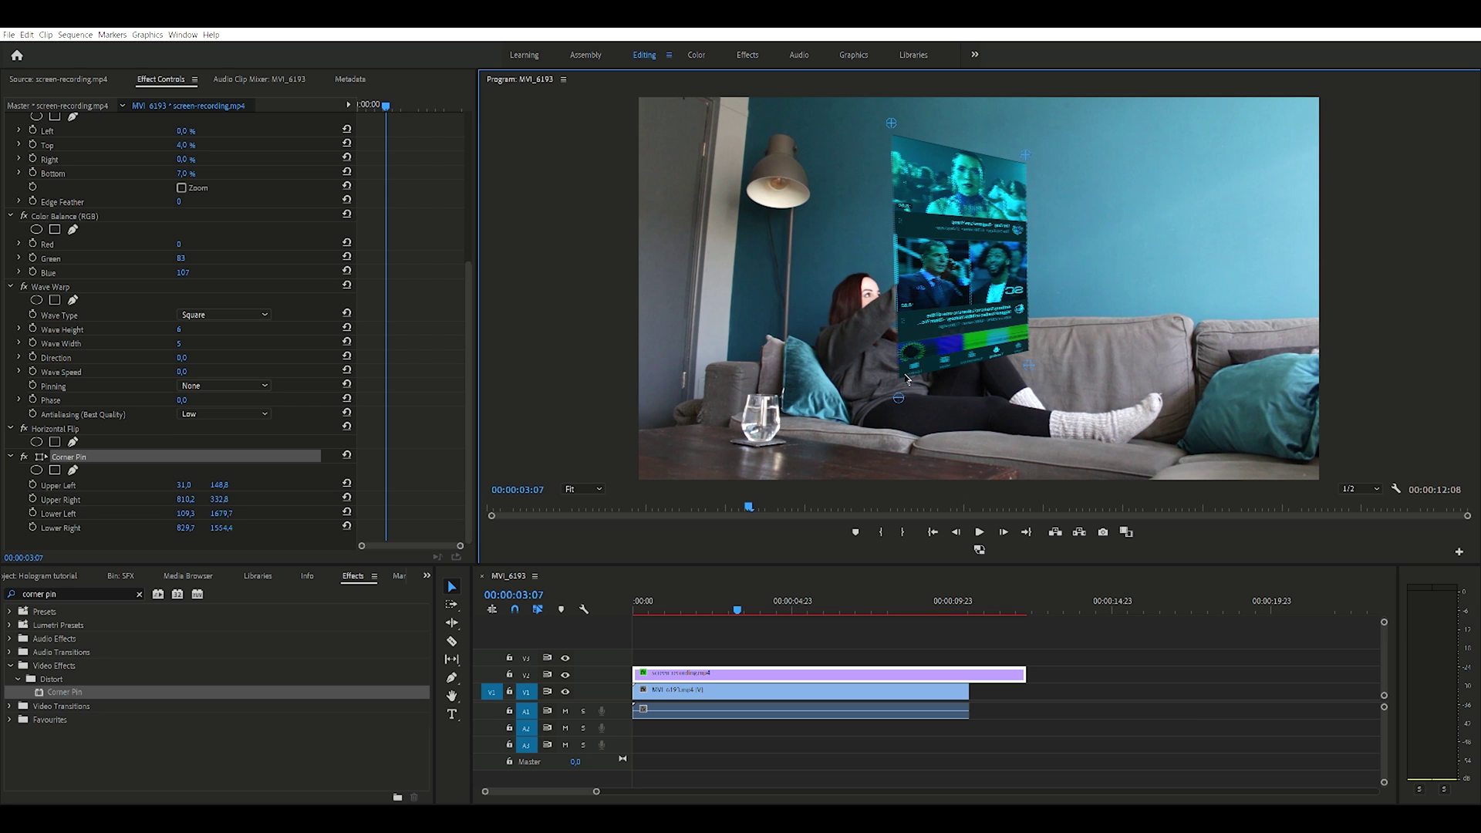
drag(895, 112, 912, 116)
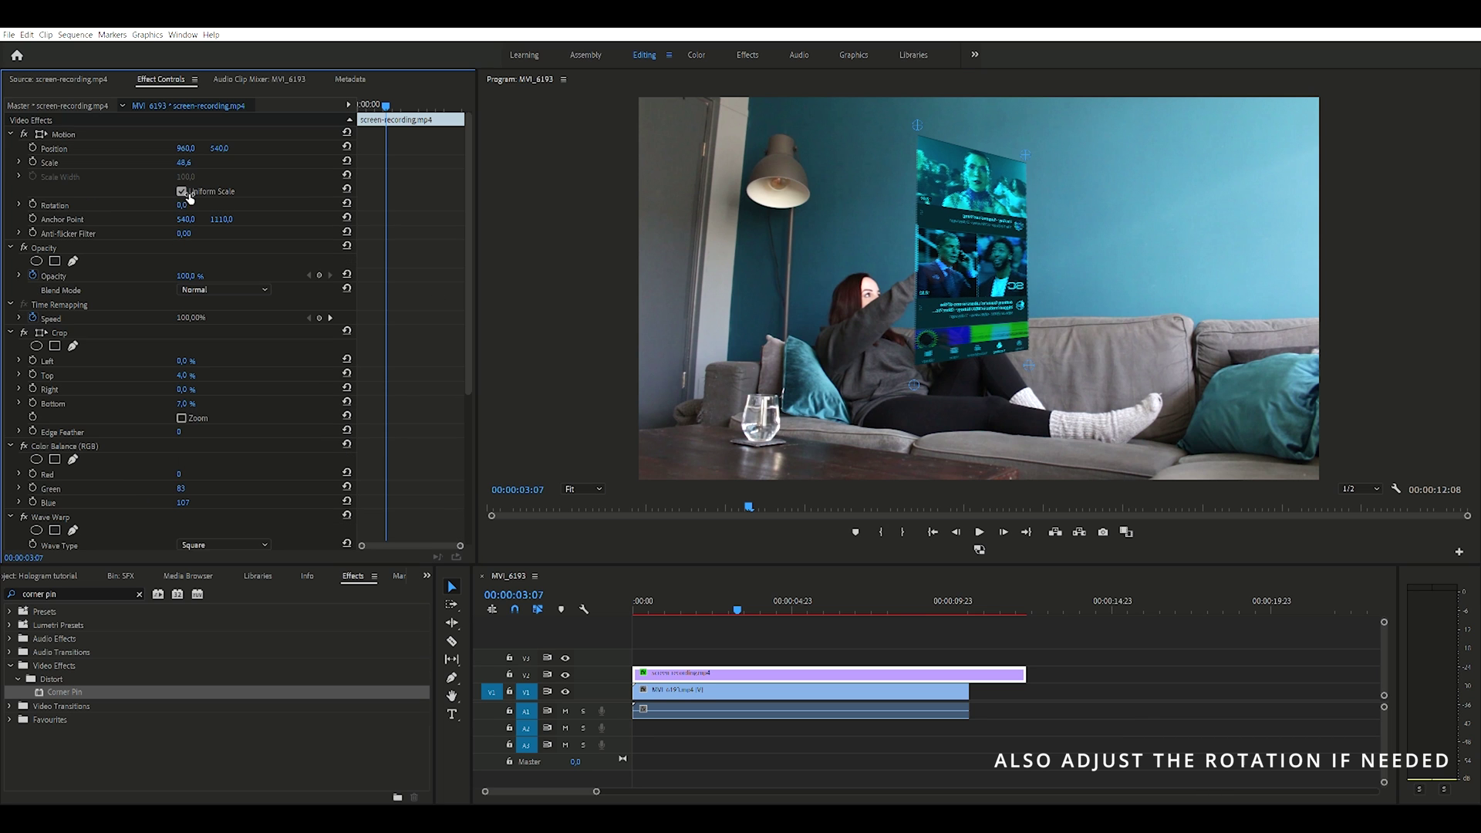
Rotate the screen recording to -3.0° and refine its Corner Pin corners so the screen leans back above the woman's lap.
drag(926, 125, 914, 119)
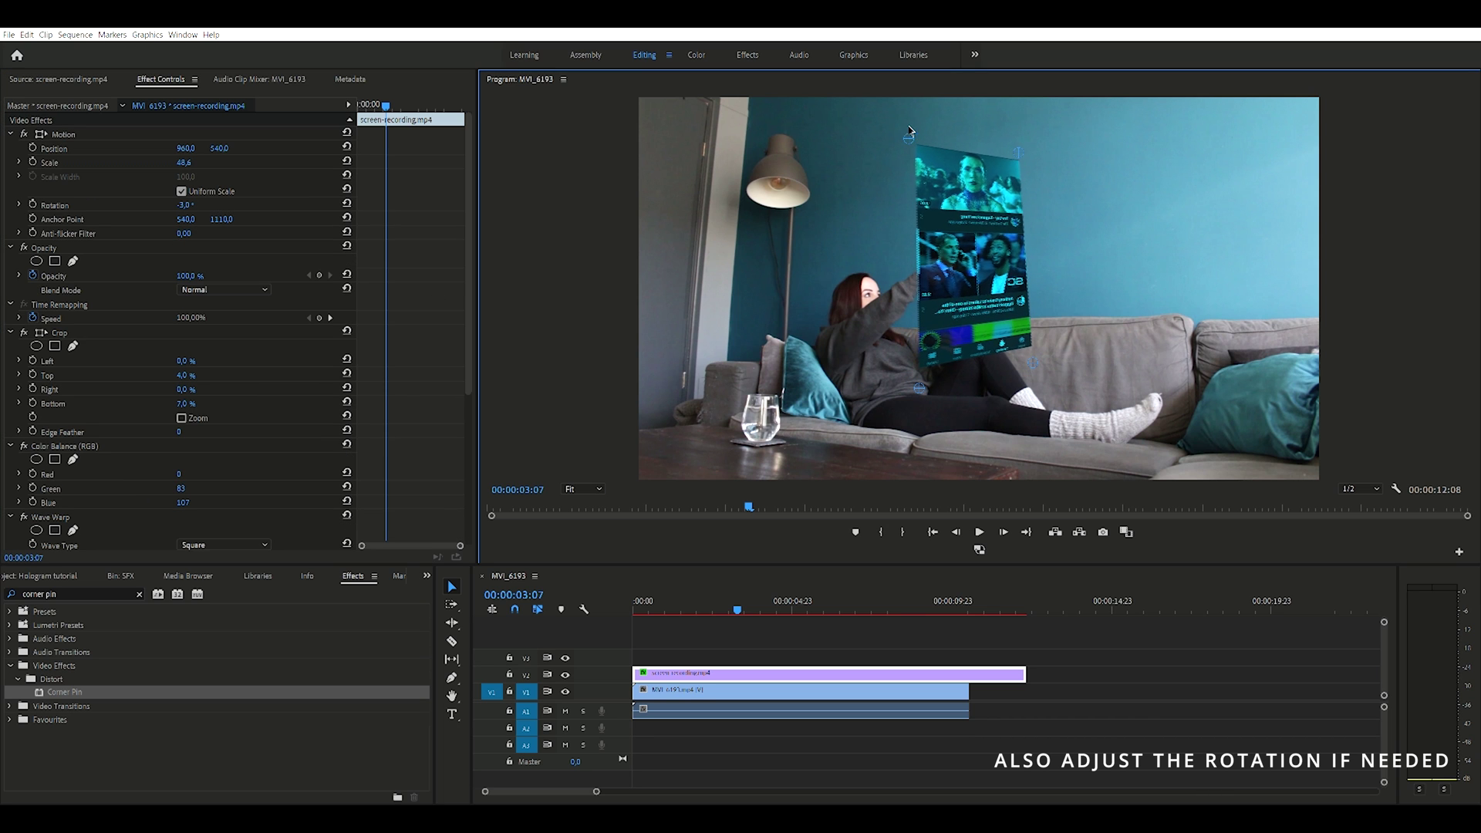
drag(932, 375, 917, 379)
drag(1019, 153, 1004, 153)
drag(1032, 363, 1029, 344)
mouse_move(909, 139)
mouse_down()
mouse_move(897, 147)
mouse_move(907, 135)
mouse_up()
drag(918, 379, 925, 374)
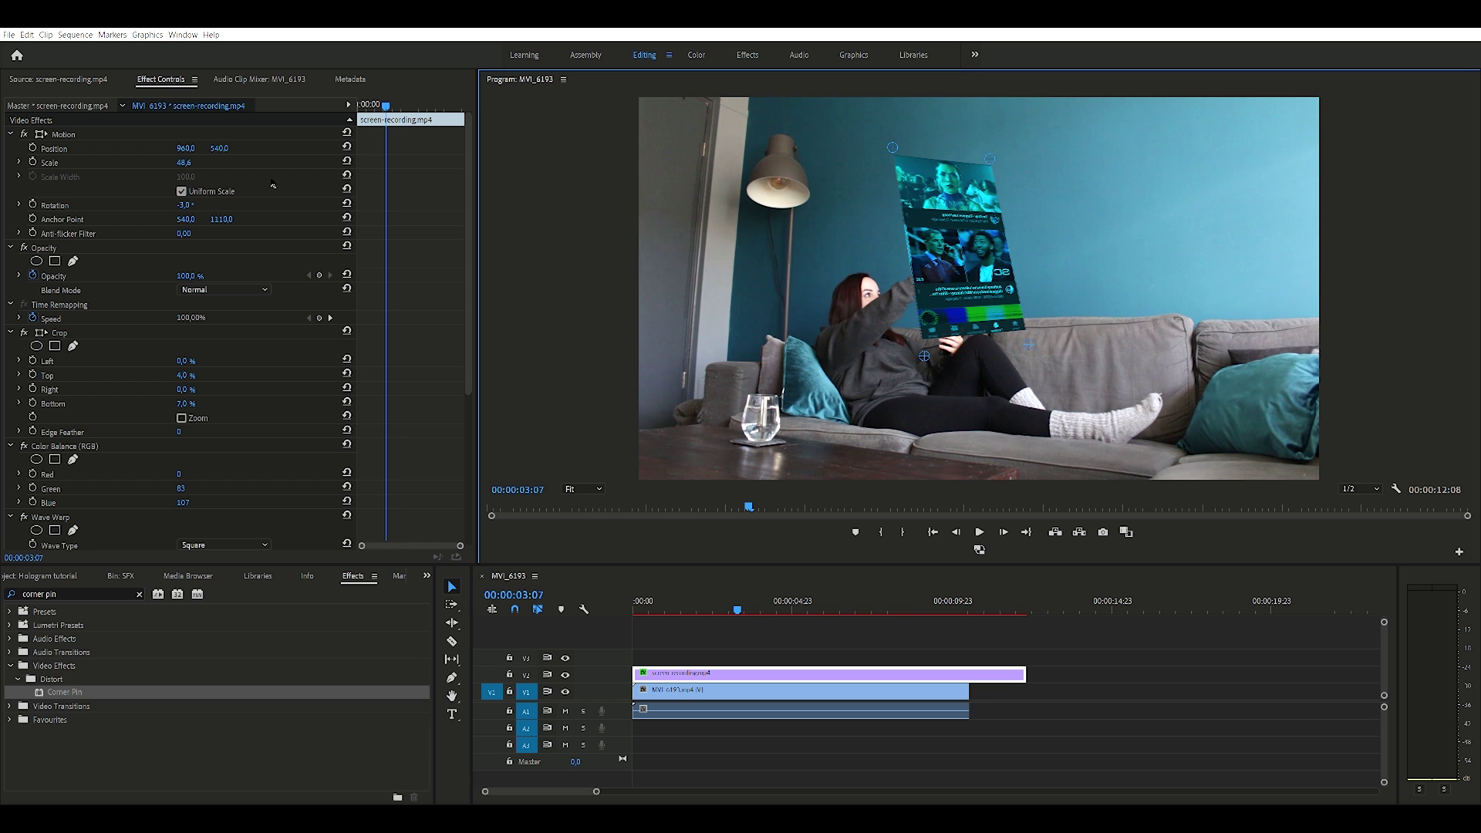
Turn off Opacity keyframing for the screen recording and set its opacity to 71%.
click(32, 274)
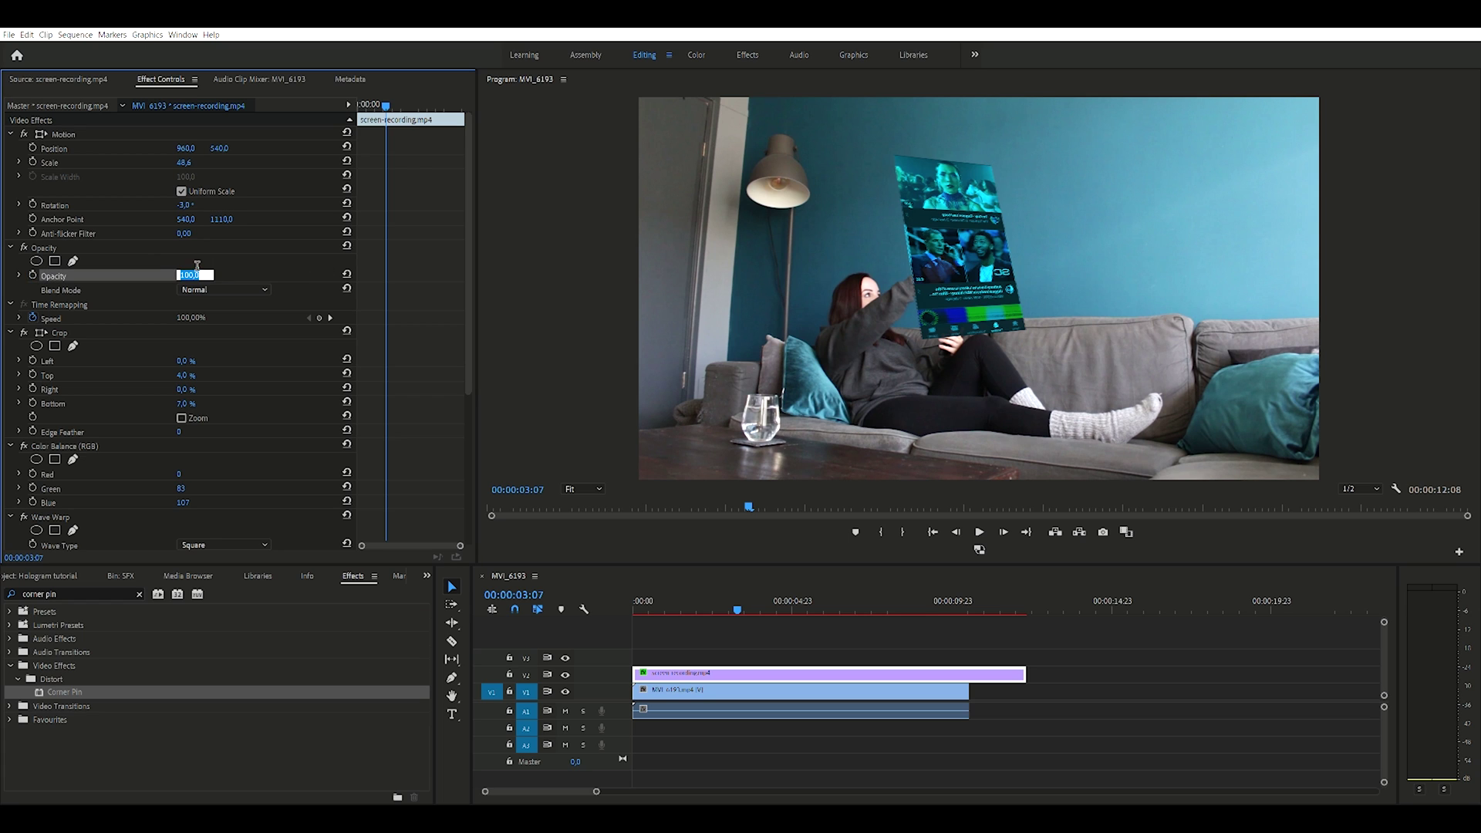
mouse_move(191, 269)
mouse_down()
mouse_move(154, 269)
mouse_move(168, 275)
mouse_up()
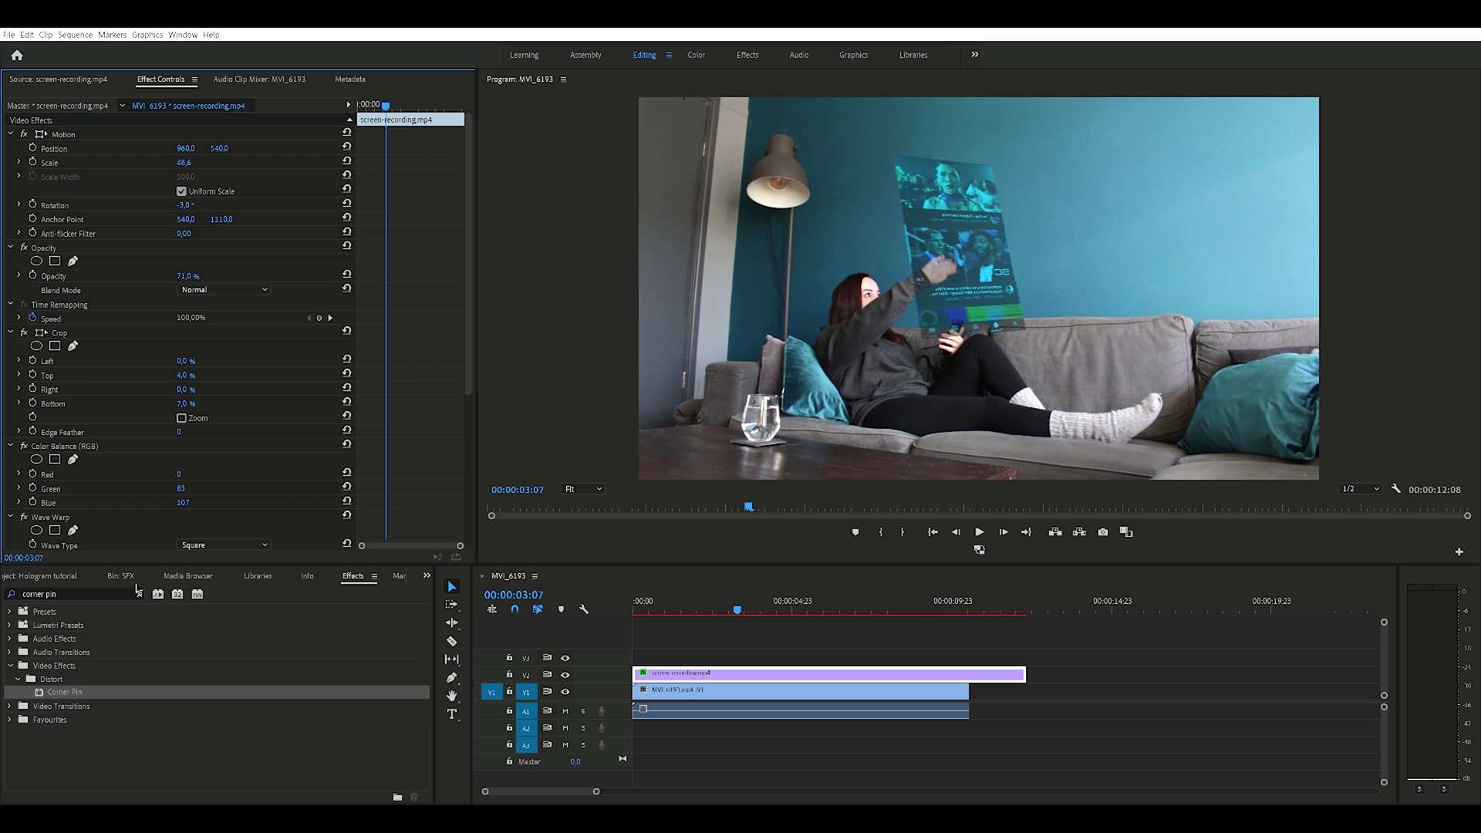
Search for the glow effects and apply Alpha Glow to the screen recording clip.
click(137, 593)
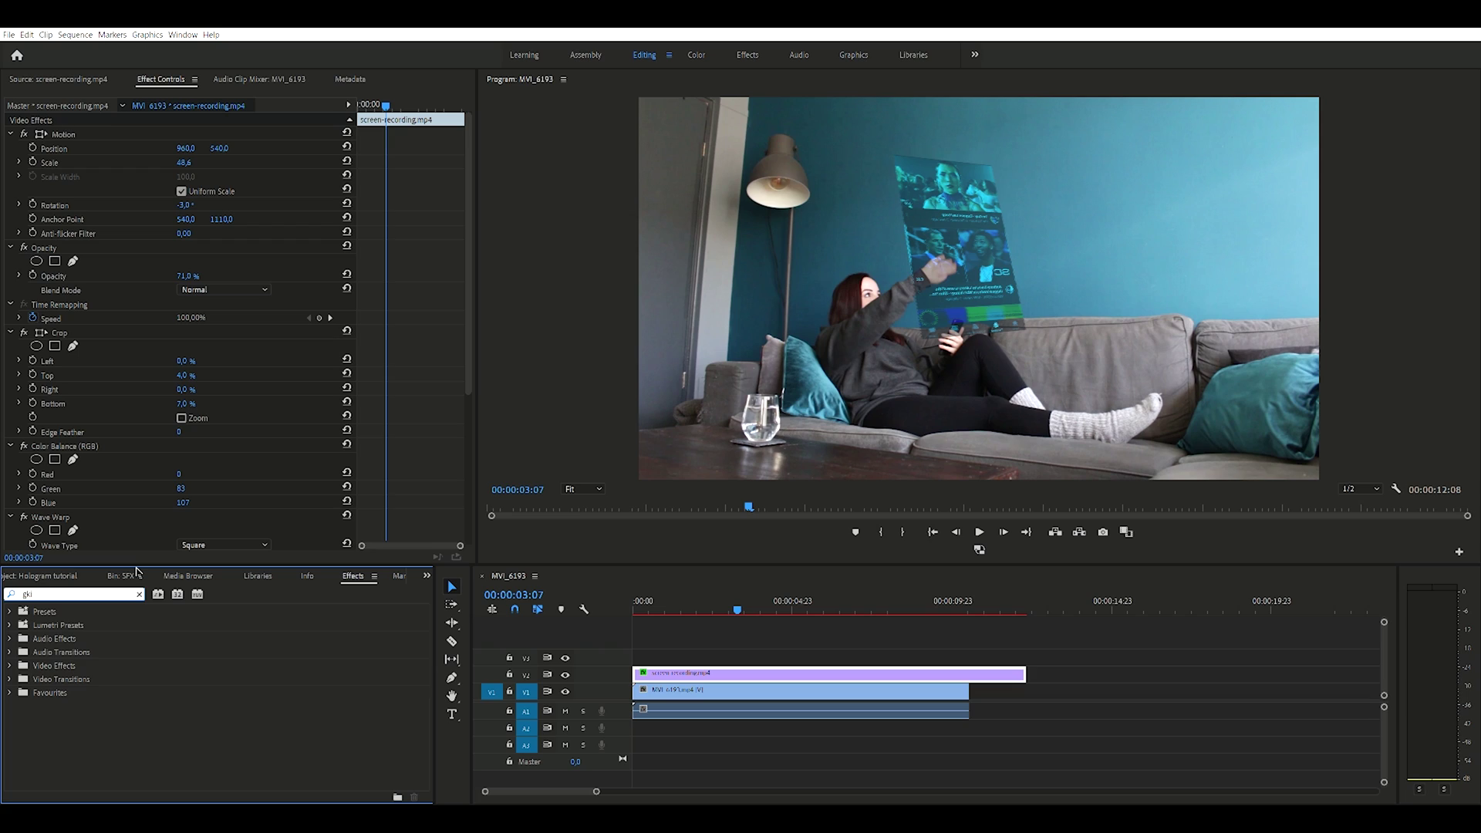
text(glow)
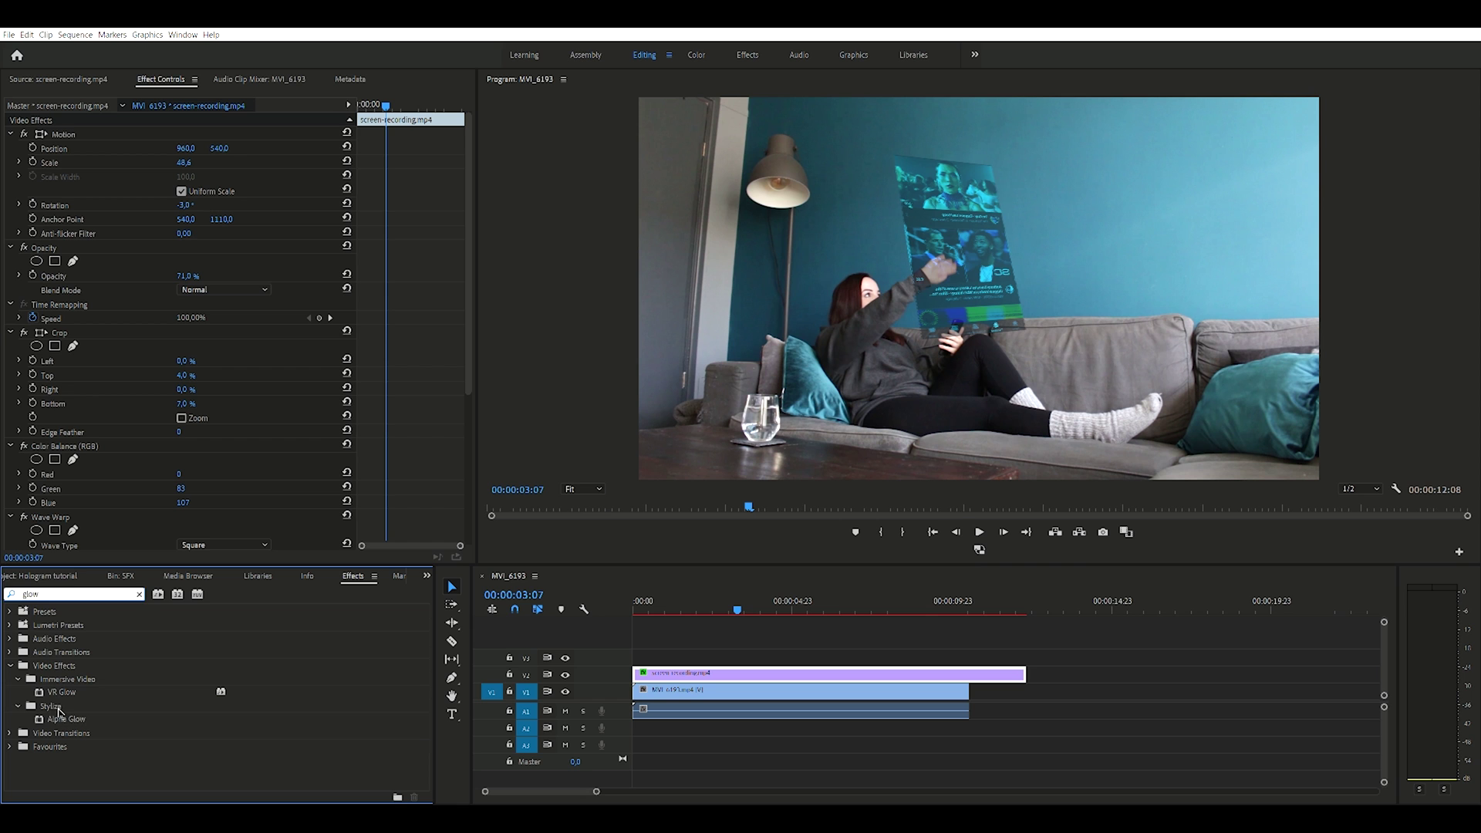
drag(60, 716, 762, 669)
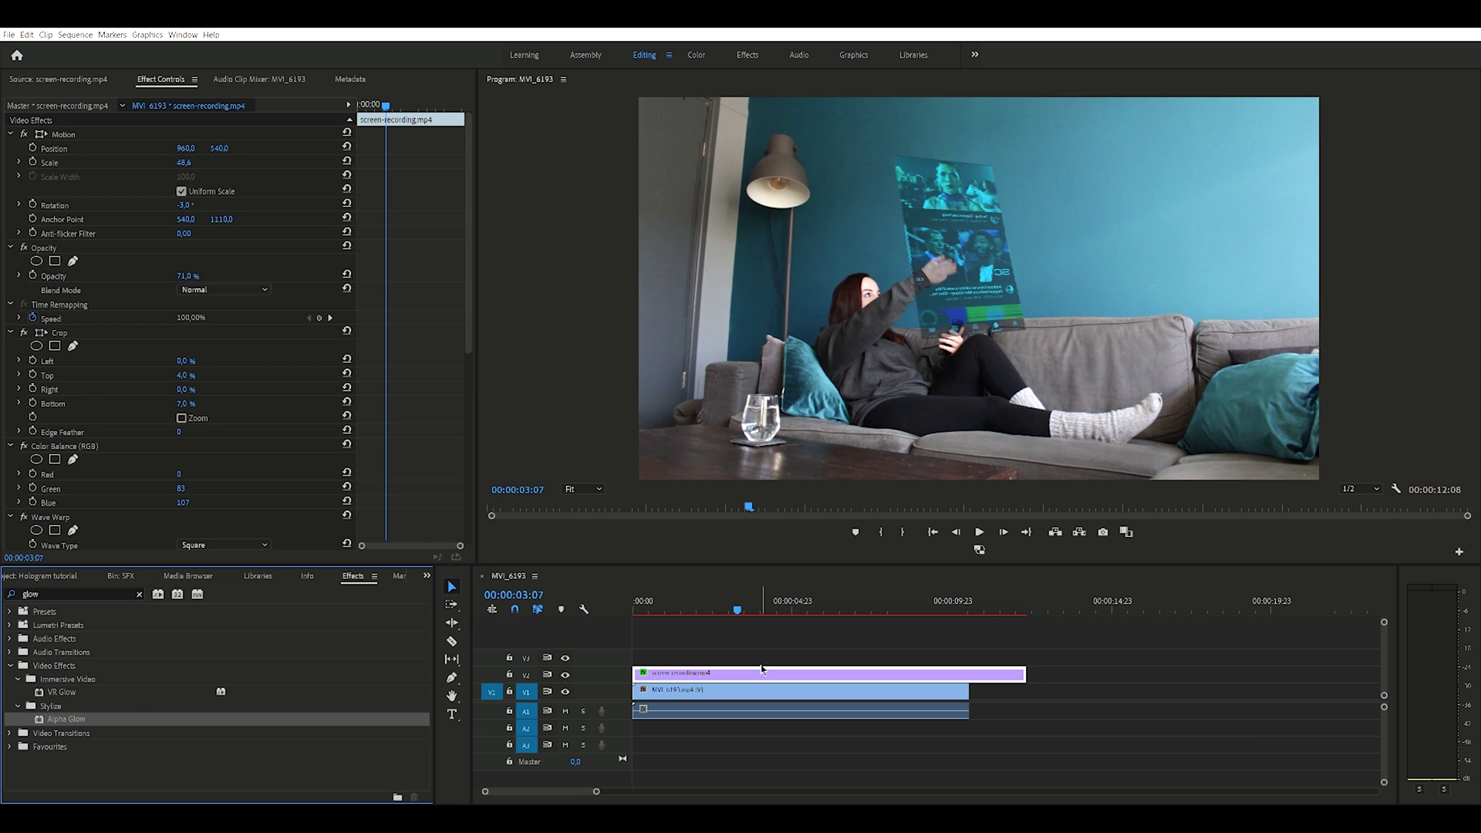
Set the Alpha Glow start color to teal and end color to darker teal, and increase the Glow amount.
drag(468, 342, 452, 530)
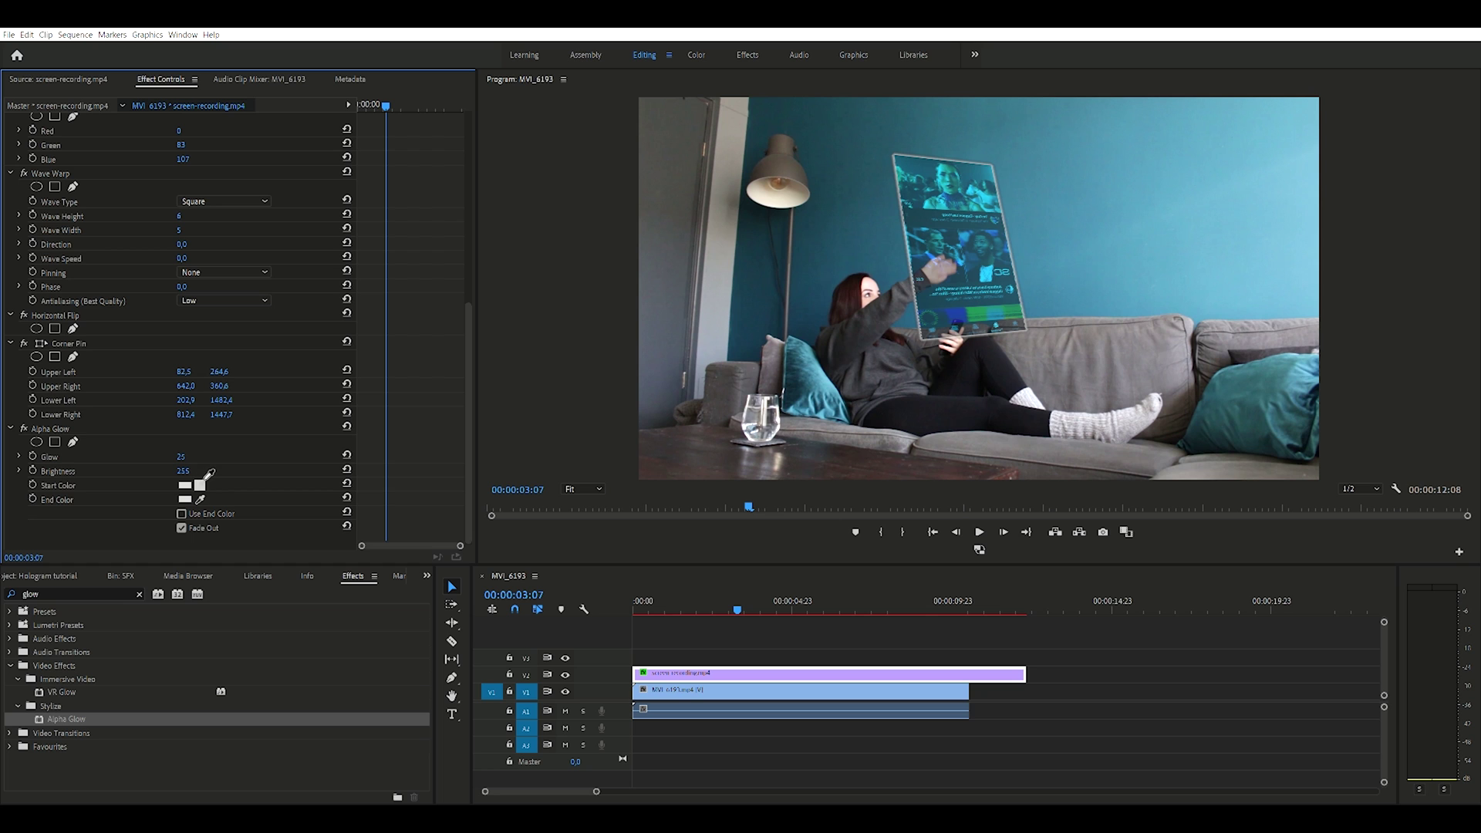
click(185, 485)
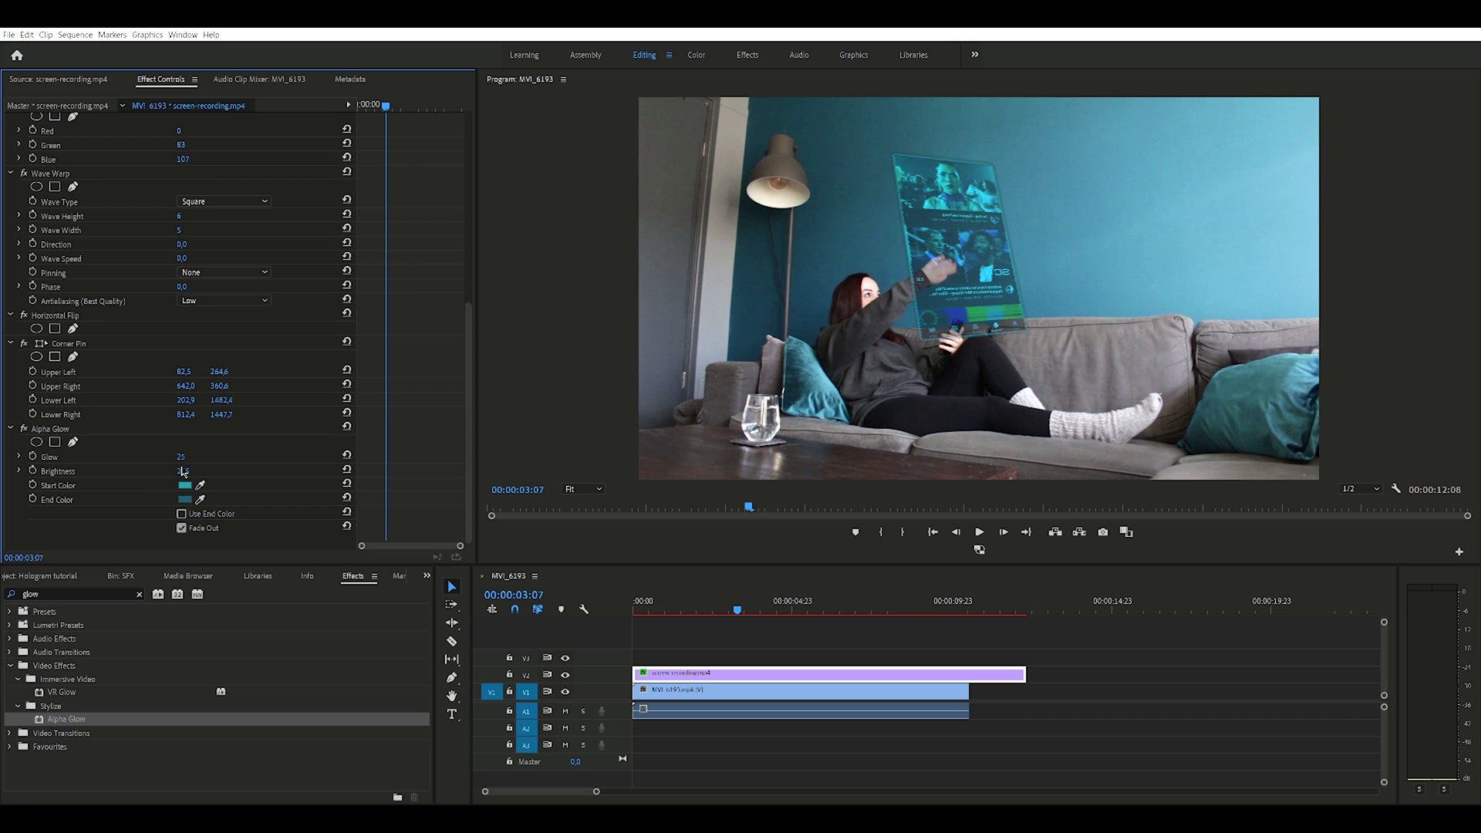
drag(181, 457, 195, 457)
drag(181, 456, 199, 446)
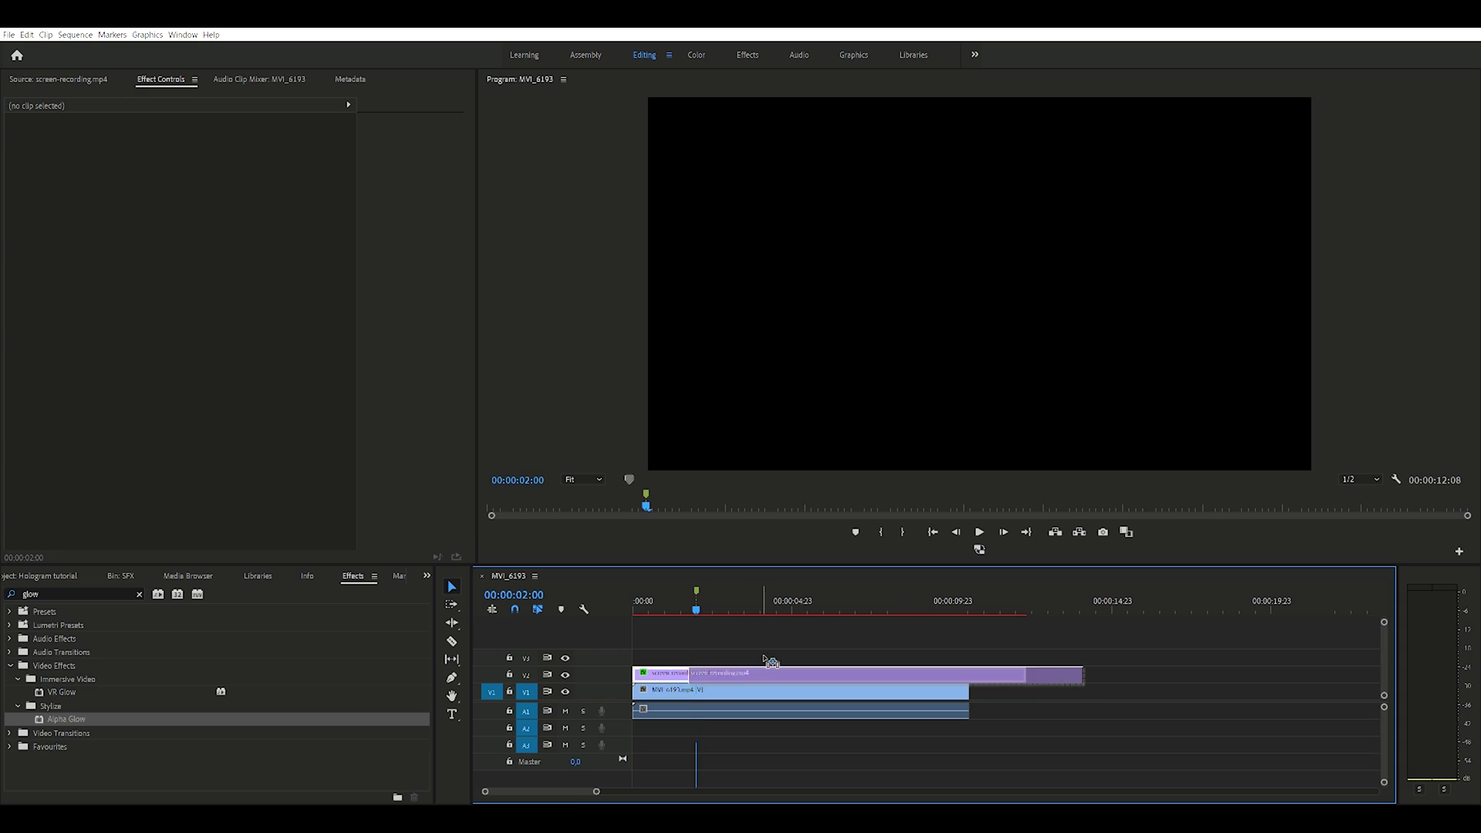
Hide the screen recording's track and add sequence markers at the hand gestures at about 3:06, 5:03, 6:04 and 9:13.
drag(702, 605, 722, 604)
drag(597, 792, 574, 781)
drag(957, 604, 1003, 604)
click(565, 675)
click(1014, 650)
key(m)
key(space)
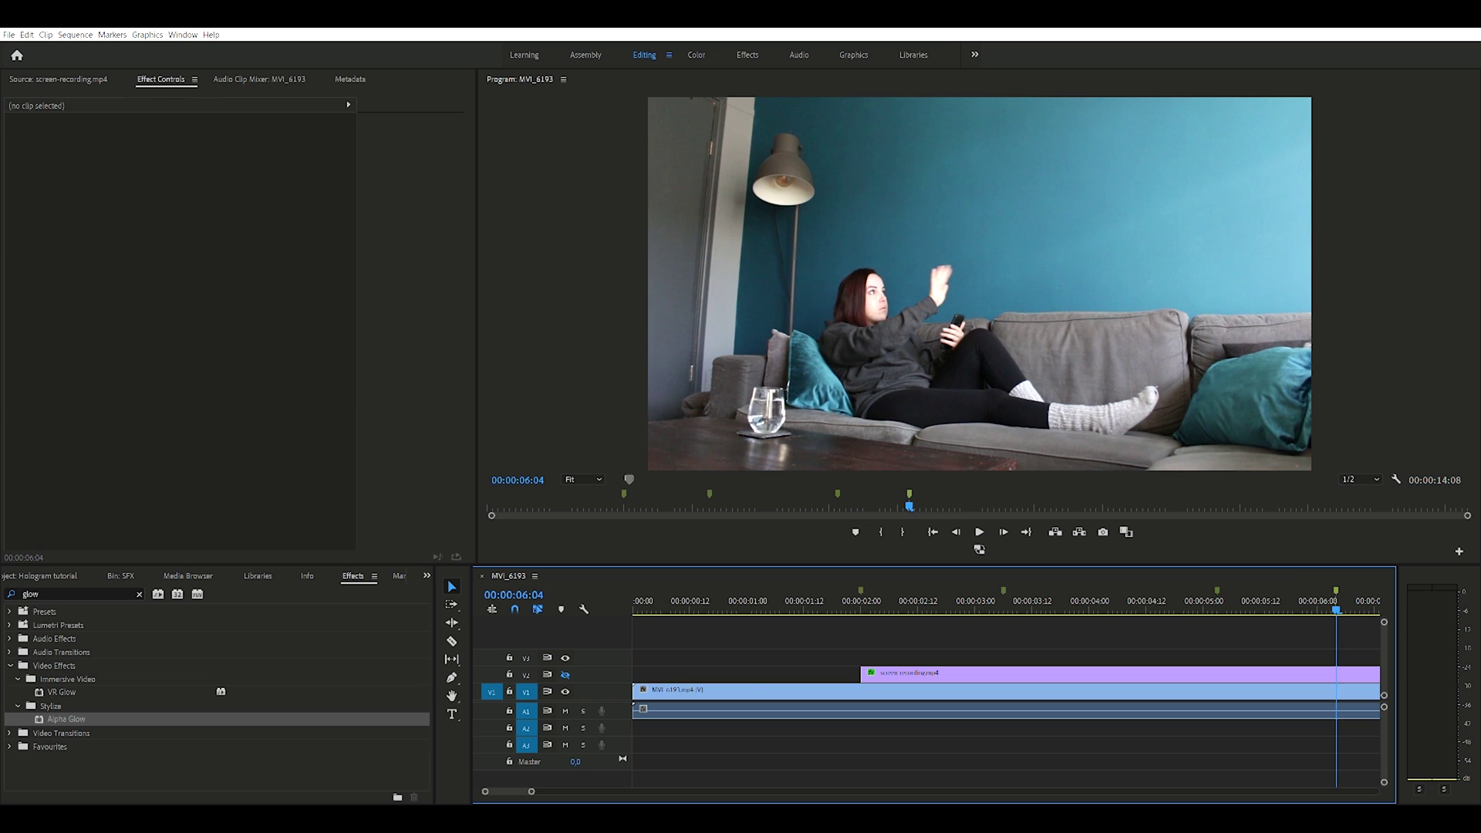
drag(532, 791, 595, 792)
mouse_move(836, 606)
mouse_down()
mouse_move(942, 597)
mouse_move(689, 601)
mouse_up()
click(955, 639)
key(m)
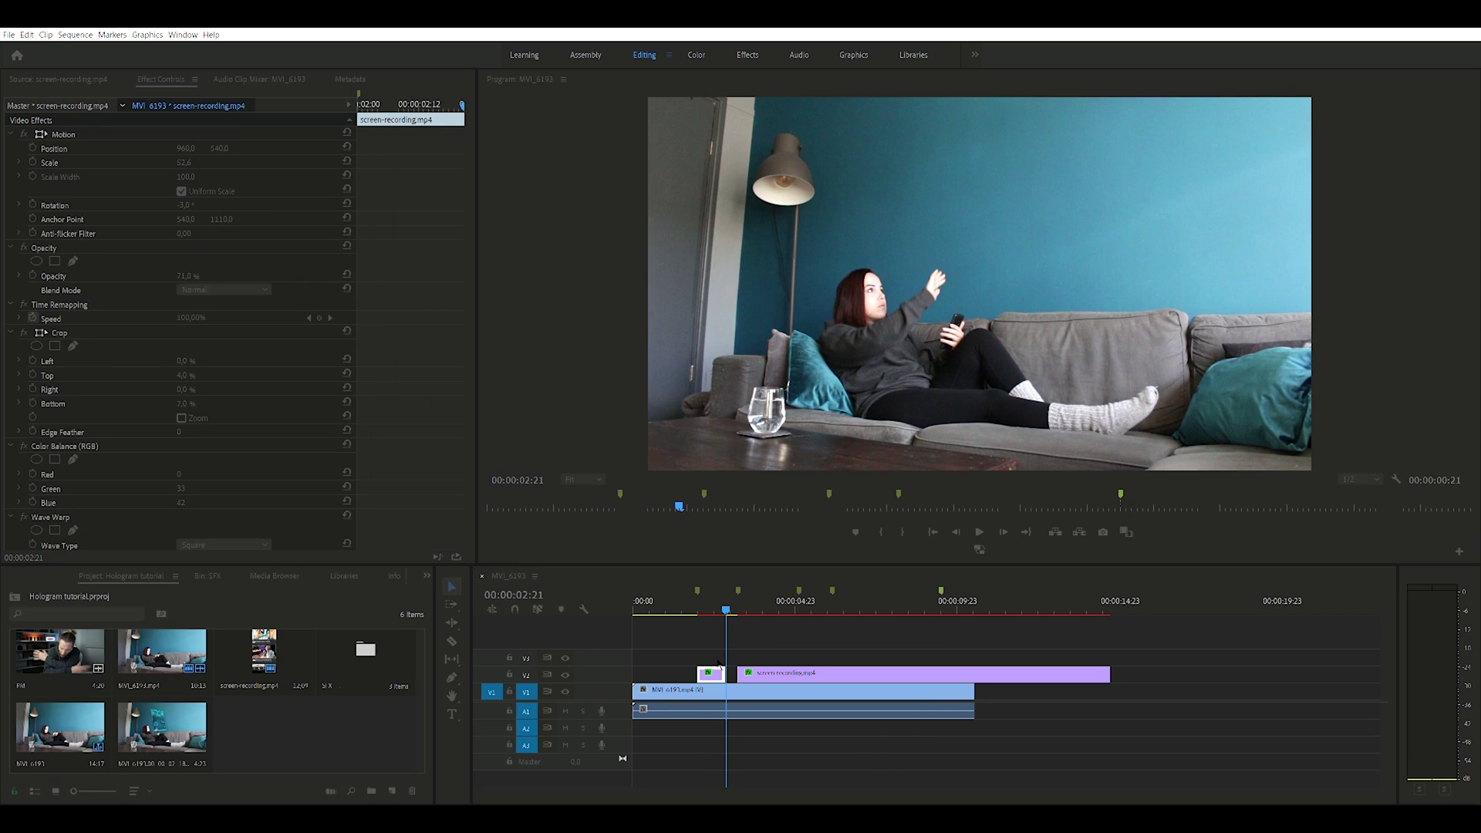
Extend the first screen recording segment to the 3:06 marker, then split the next one and rate-stretch it to end at 5:02.
drag(717, 664, 731, 665)
drag(730, 610, 798, 609)
key(c)
click(829, 670)
key(v)
click(777, 673)
key(c)
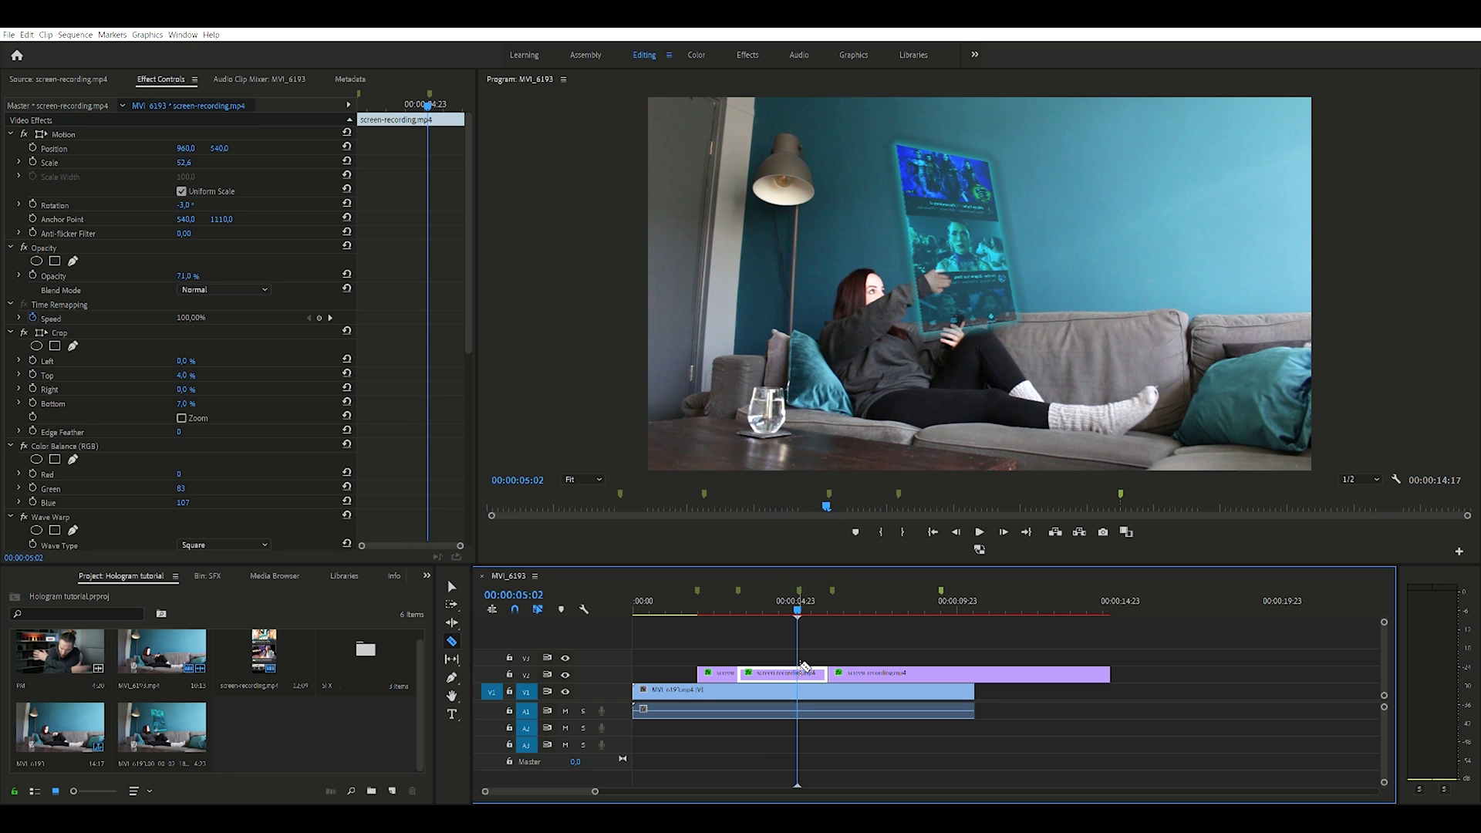
key(r)
mouse_move(826, 673)
mouse_down()
mouse_move(797, 673)
mouse_move(821, 665)
mouse_up()
key(v)
click(734, 610)
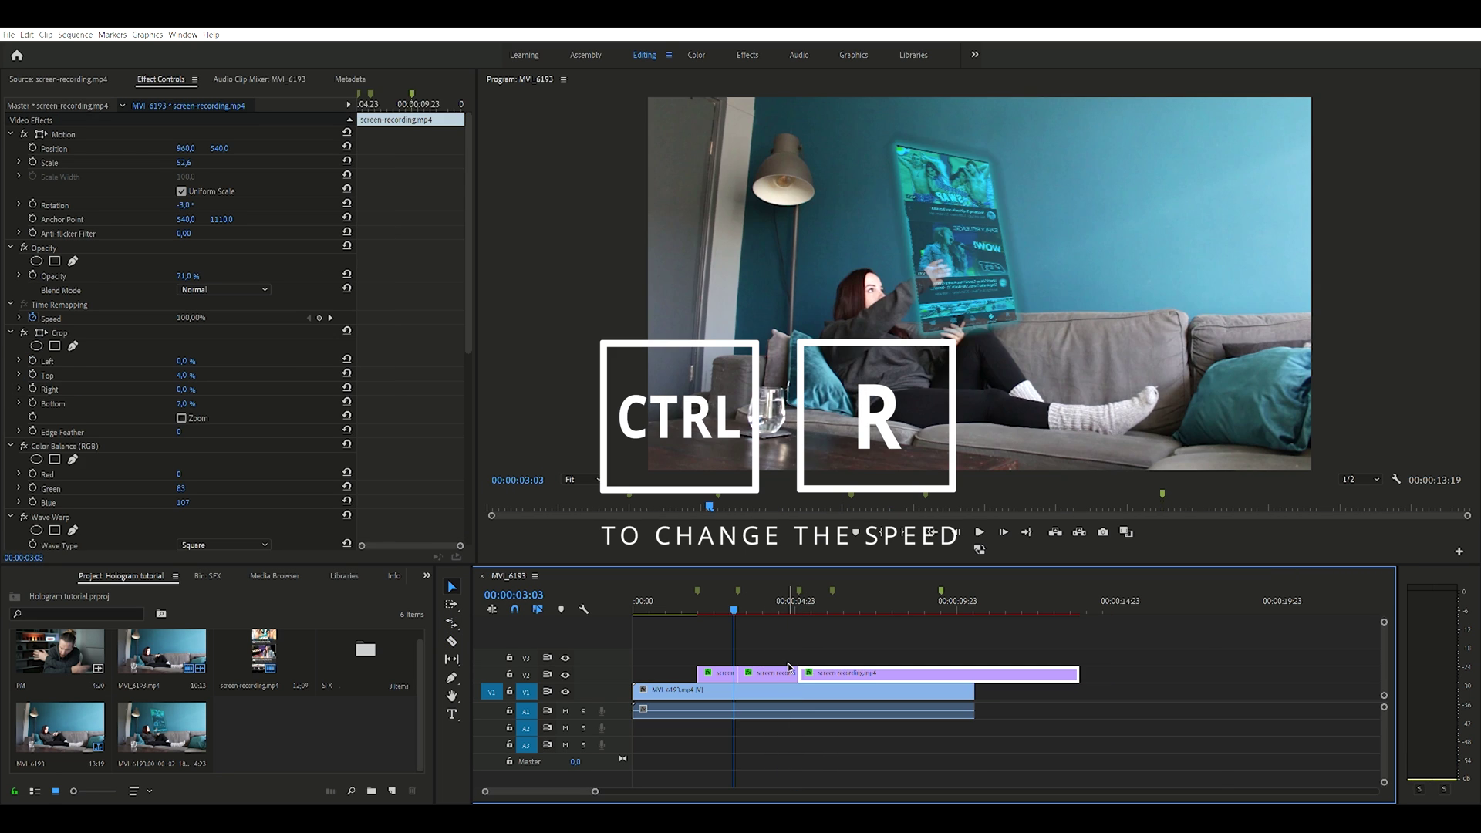
Play through the retimed segments and split the remaining screen recording at 8:19 and about 9:05.
click(787, 668)
key(space)
drag(803, 610, 919, 610)
click(914, 673)
key(c)
click(918, 673)
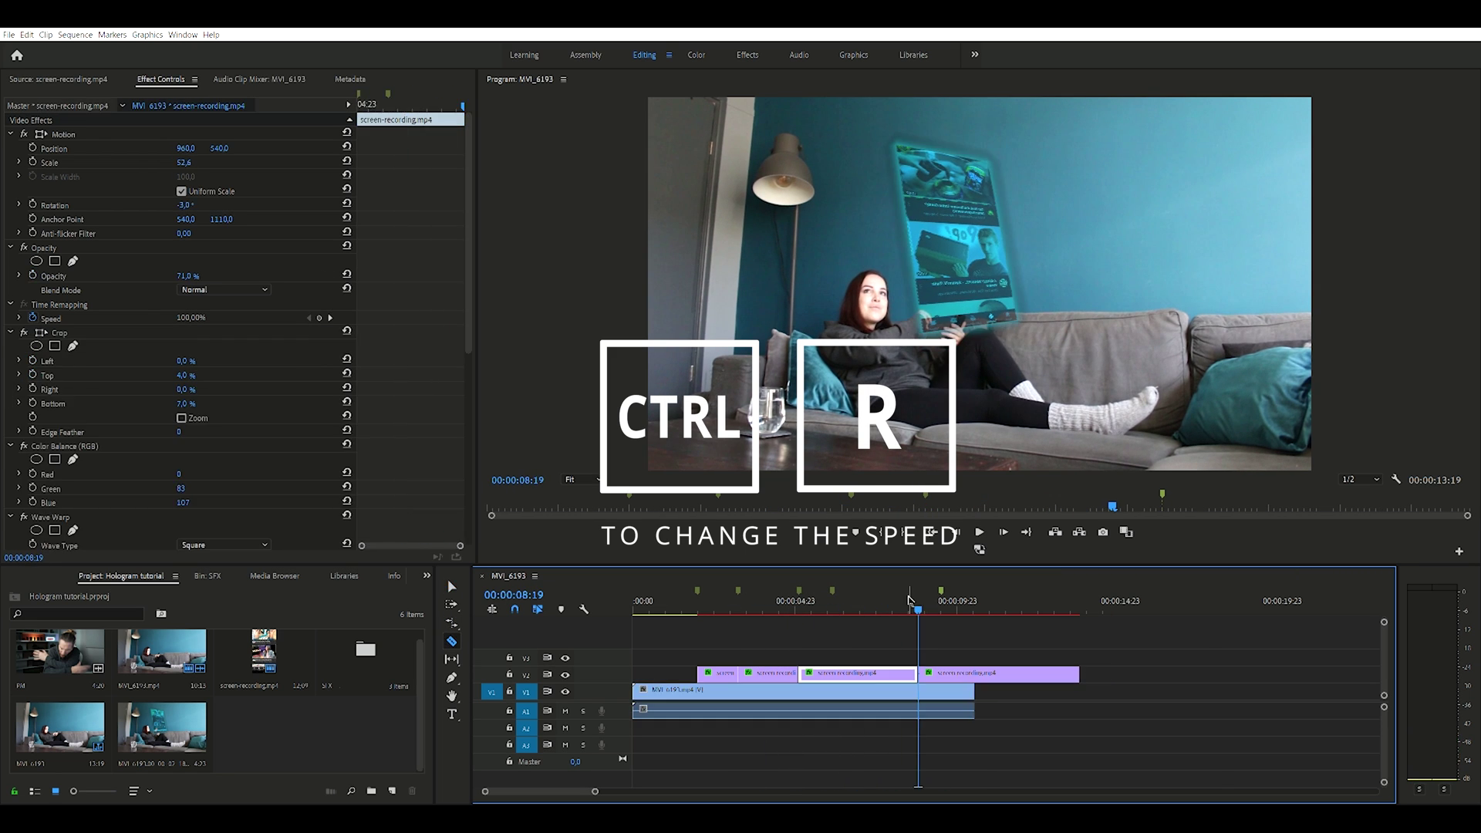
click(930, 672)
Rate-stretch the segment starting at the 5:02 marker so it ends at the marker near 6:04.
click(802, 610)
drag(802, 612, 817, 612)
key(r)
drag(917, 673, 831, 673)
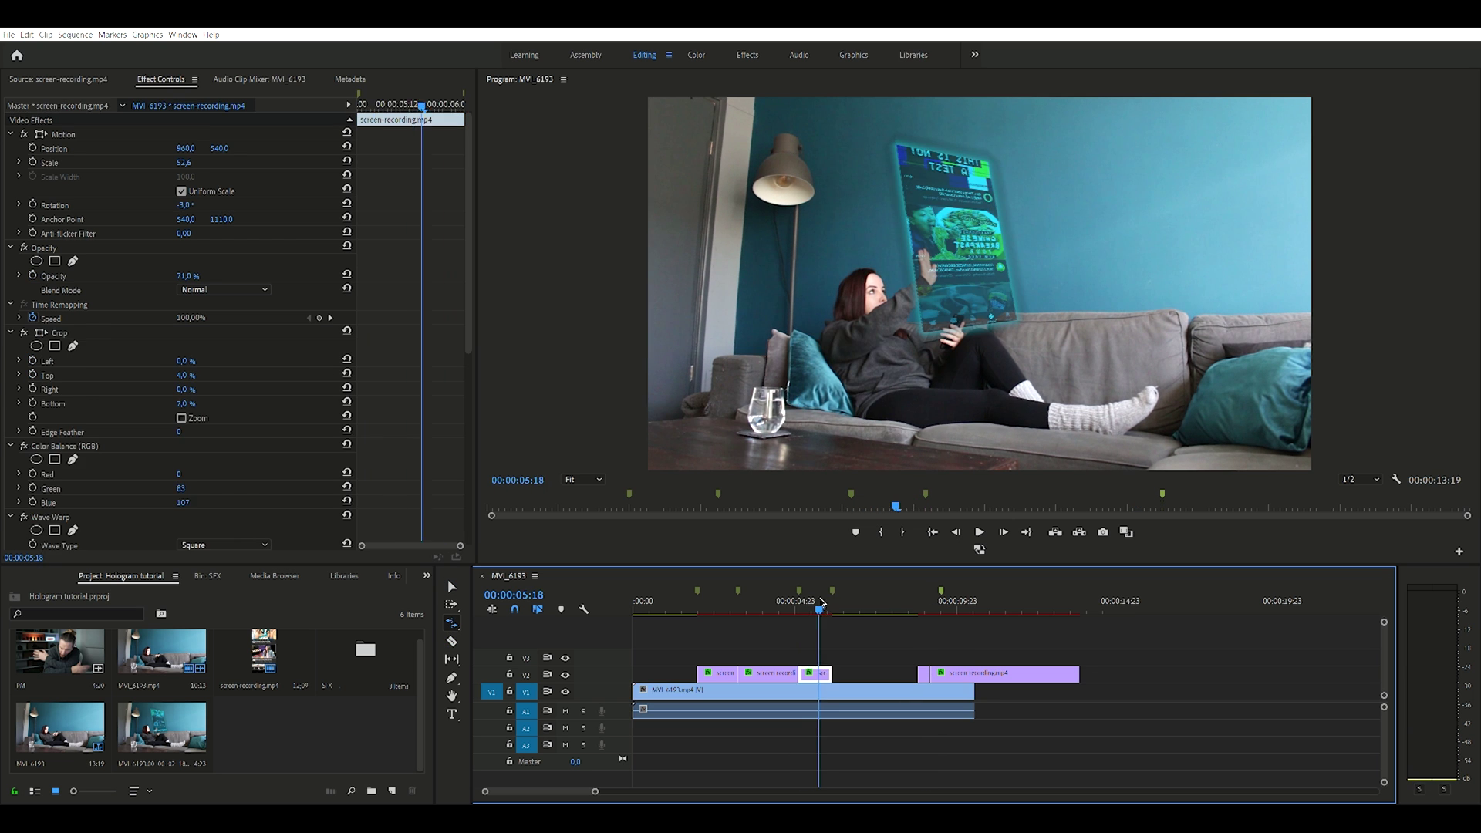
drag(823, 614, 832, 618)
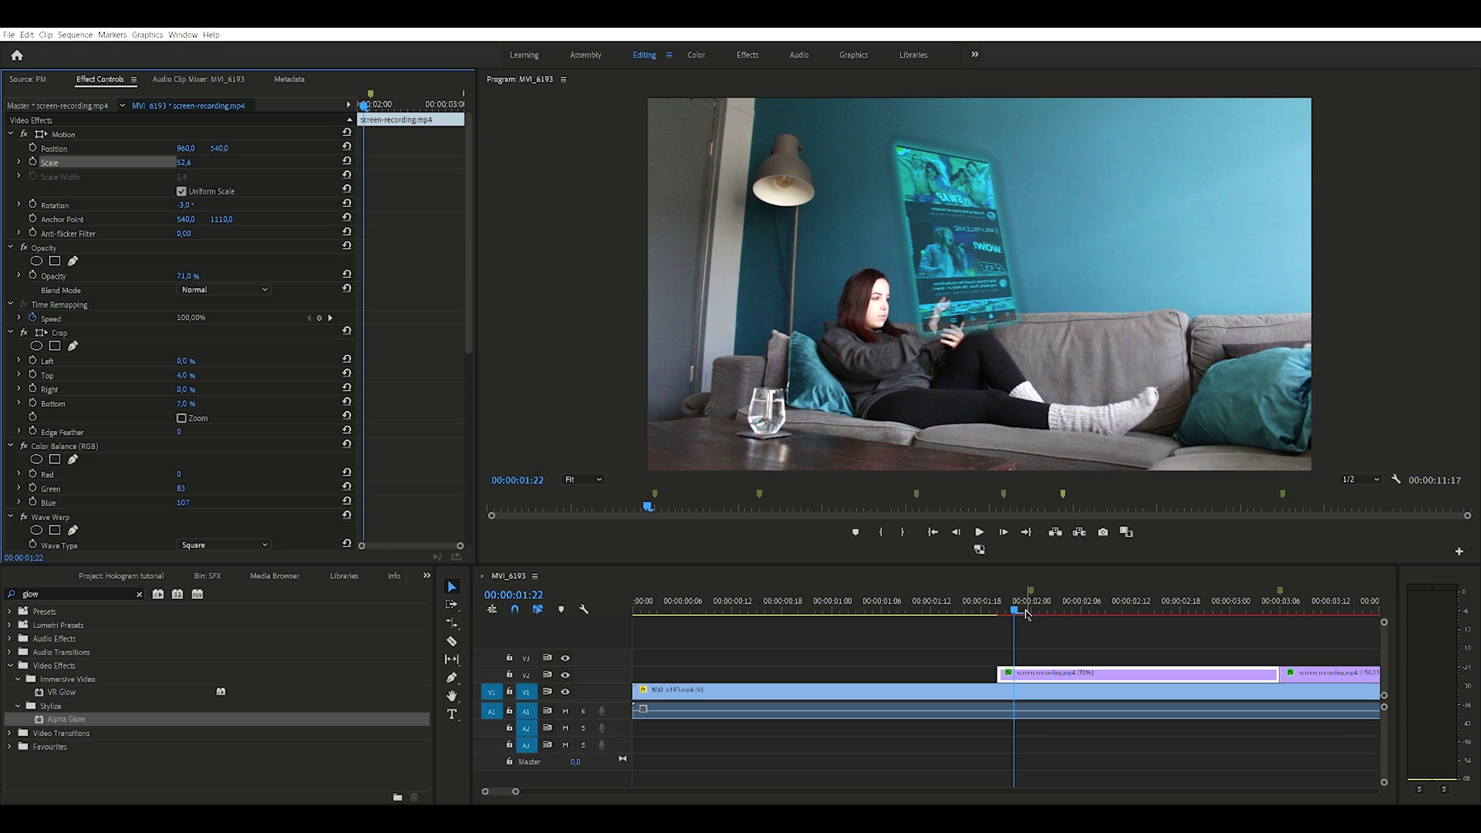
Add Position and Scale keyframes to the first screen recording segment at 2:00, keeping Position 960, 540 and Scale 52.6.
mouse_move(1026, 611)
mouse_down()
mouse_move(1000, 603)
mouse_move(1035, 595)
mouse_up()
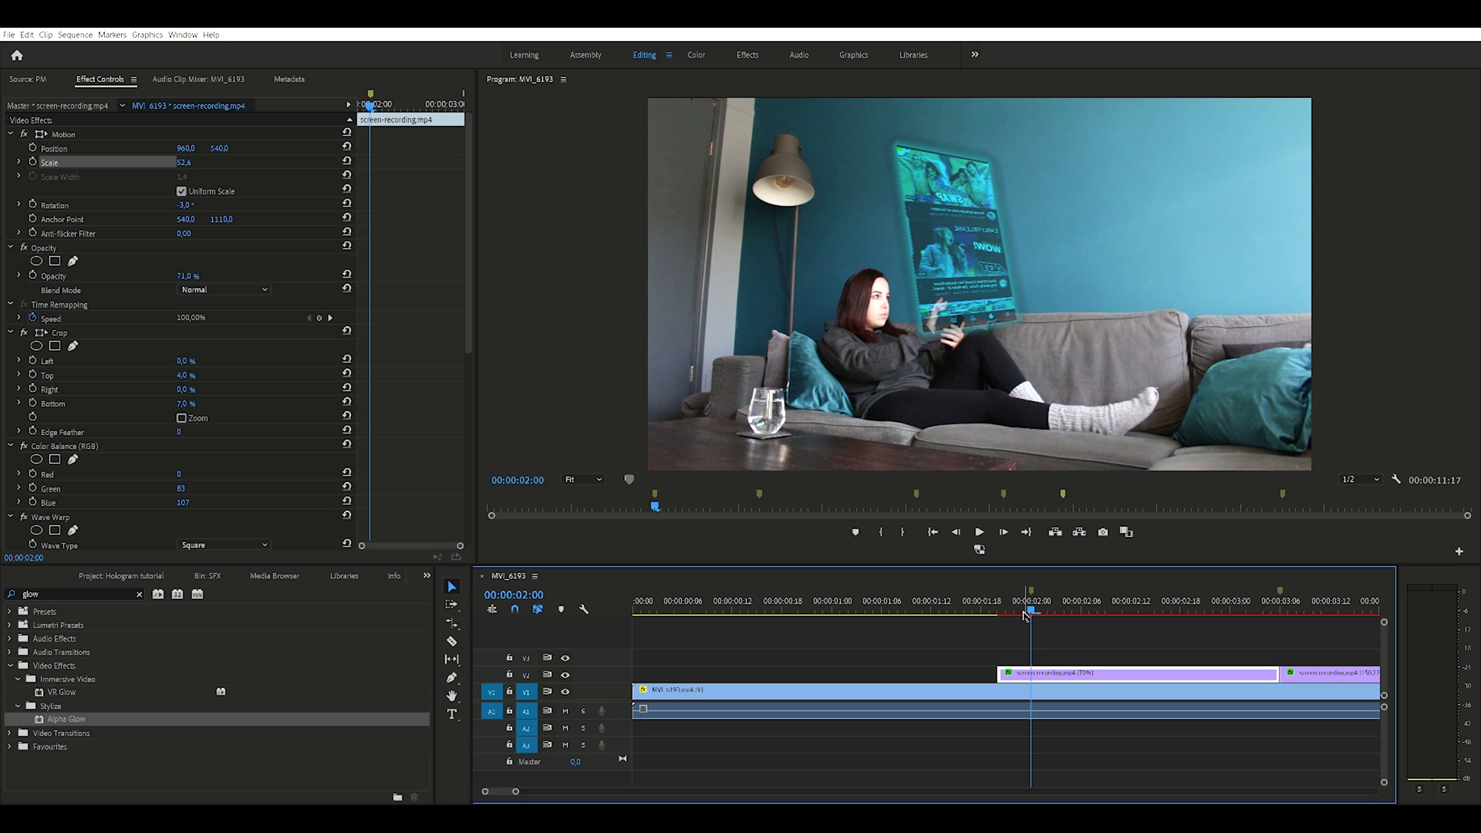
drag(1031, 606, 998, 605)
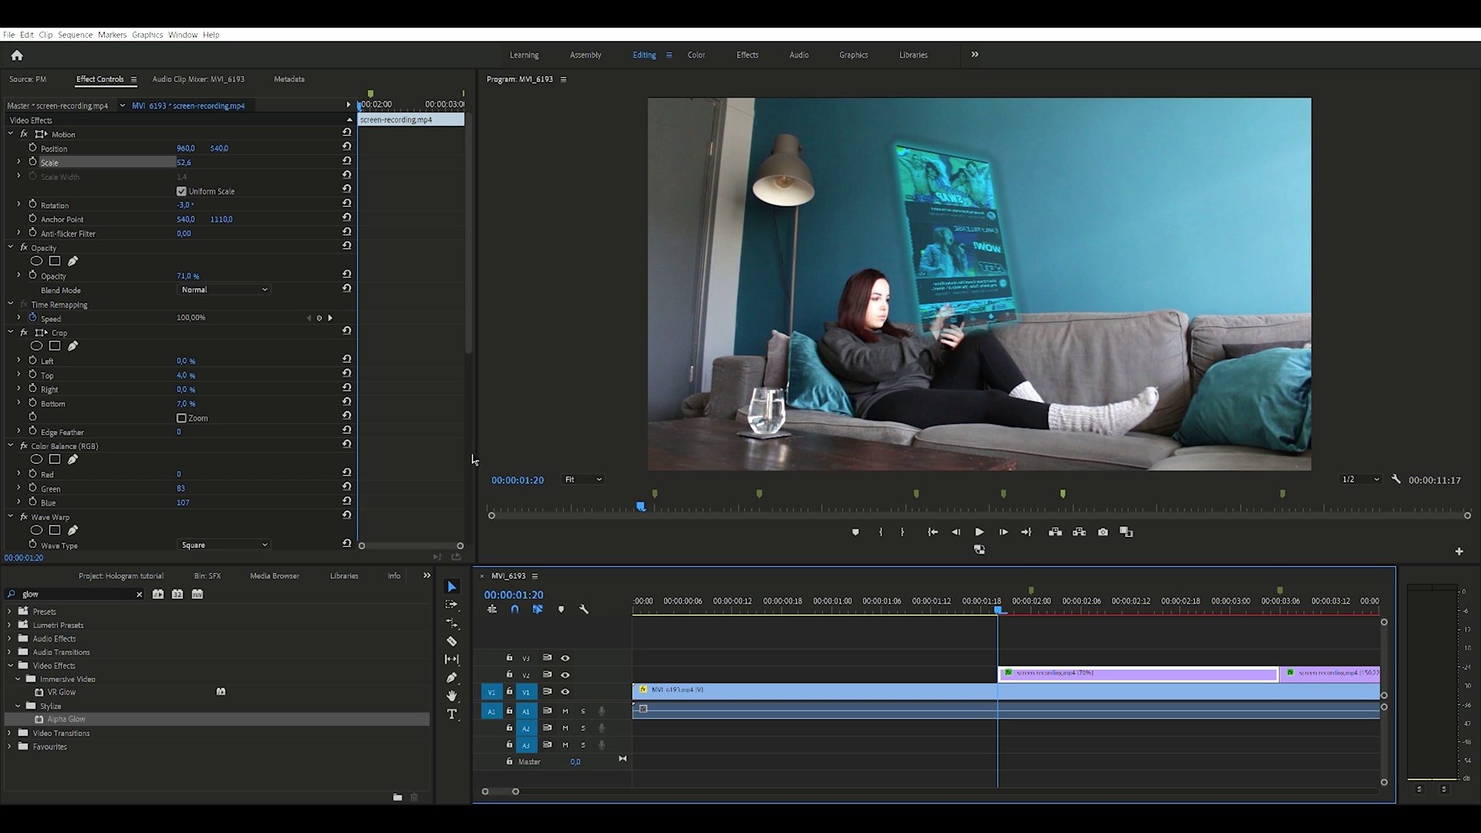
drag(361, 100, 374, 99)
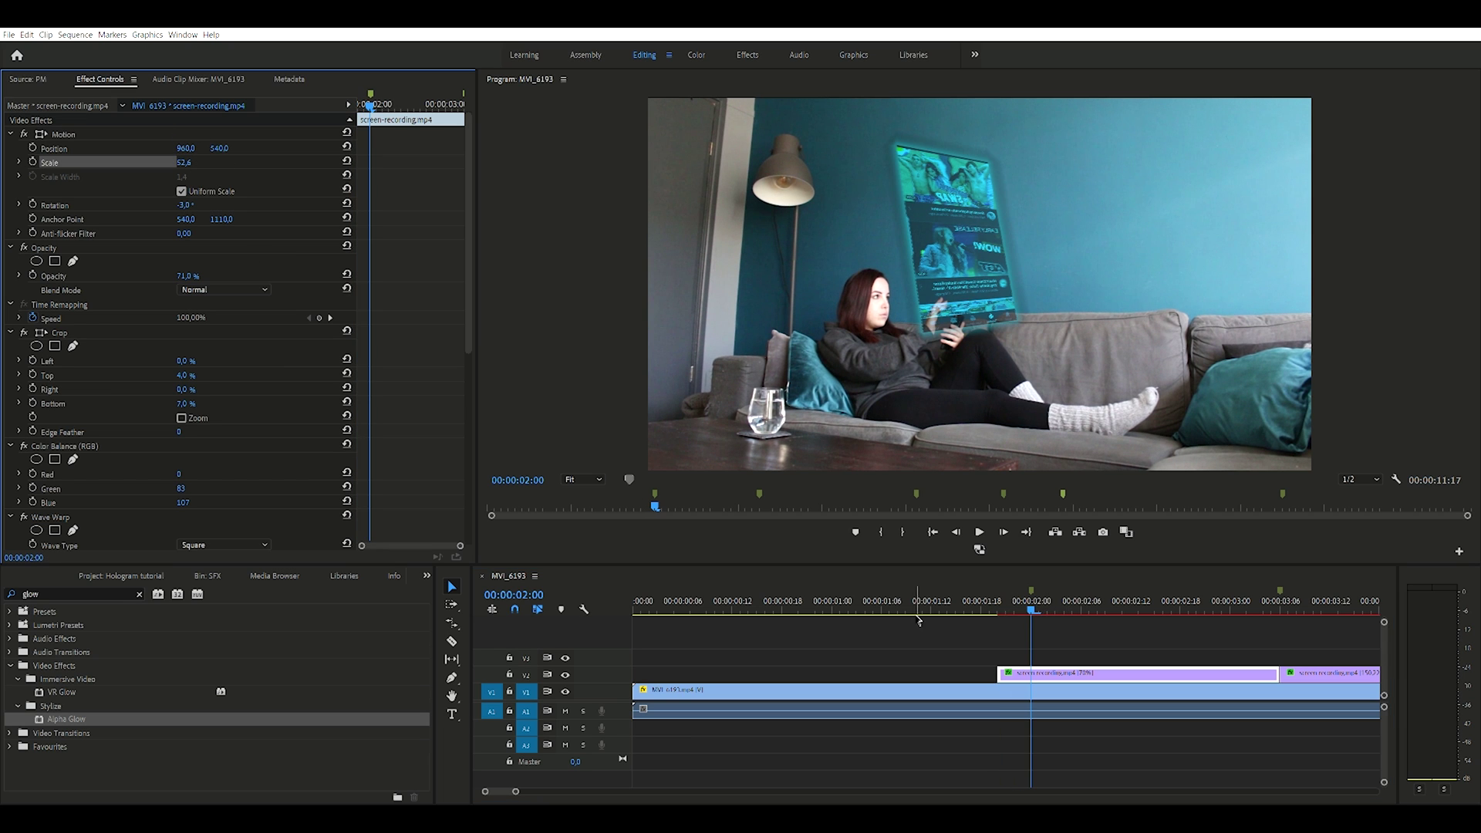
click(32, 148)
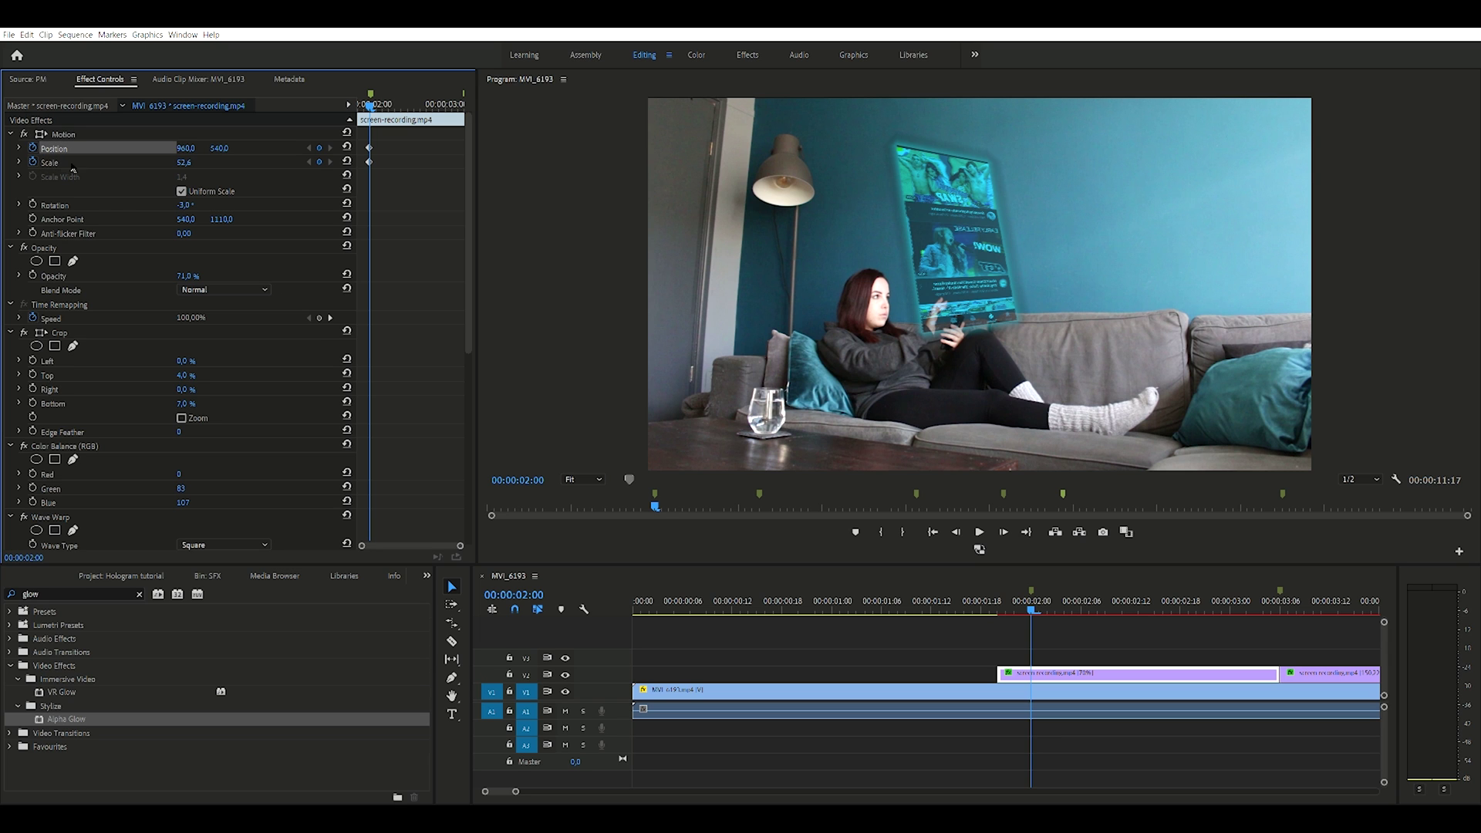
Keyframe Scale 0 and Position 917, 663 at 1:20 so the screen emerges from the phone, and preview the animation.
drag(368, 94, 359, 95)
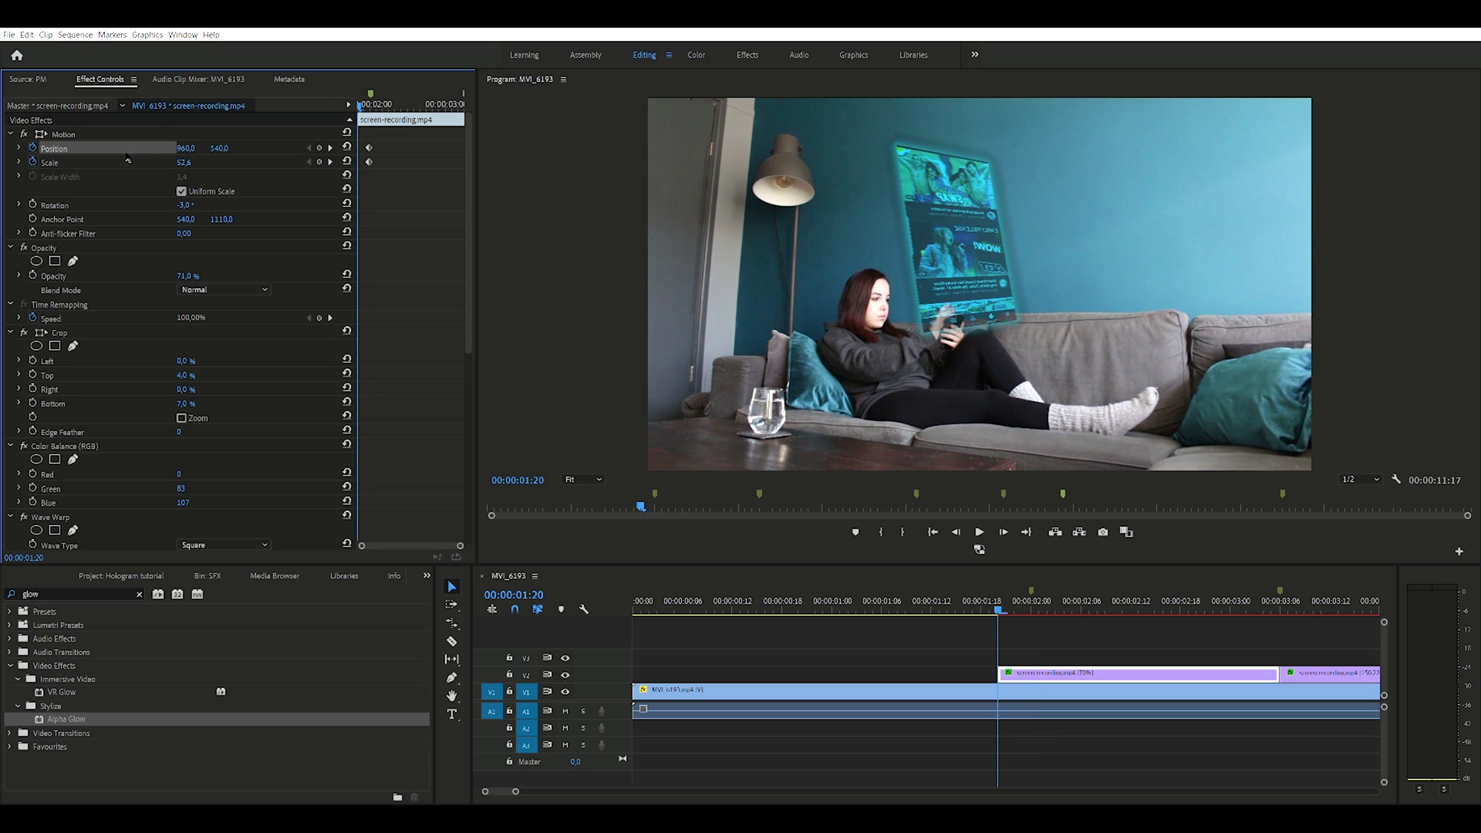
click(141, 161)
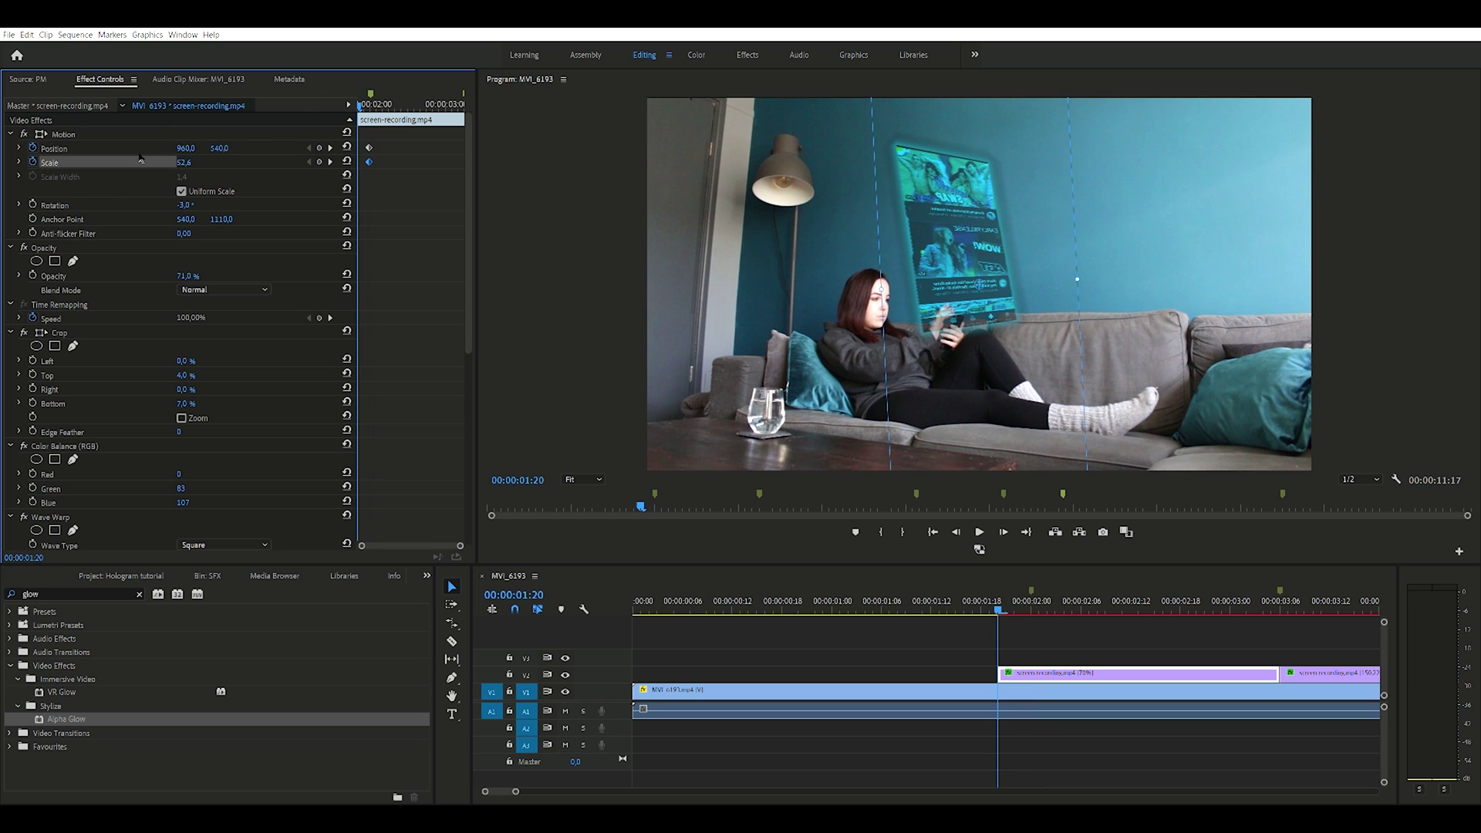
drag(183, 162, 154, 162)
click(260, 146)
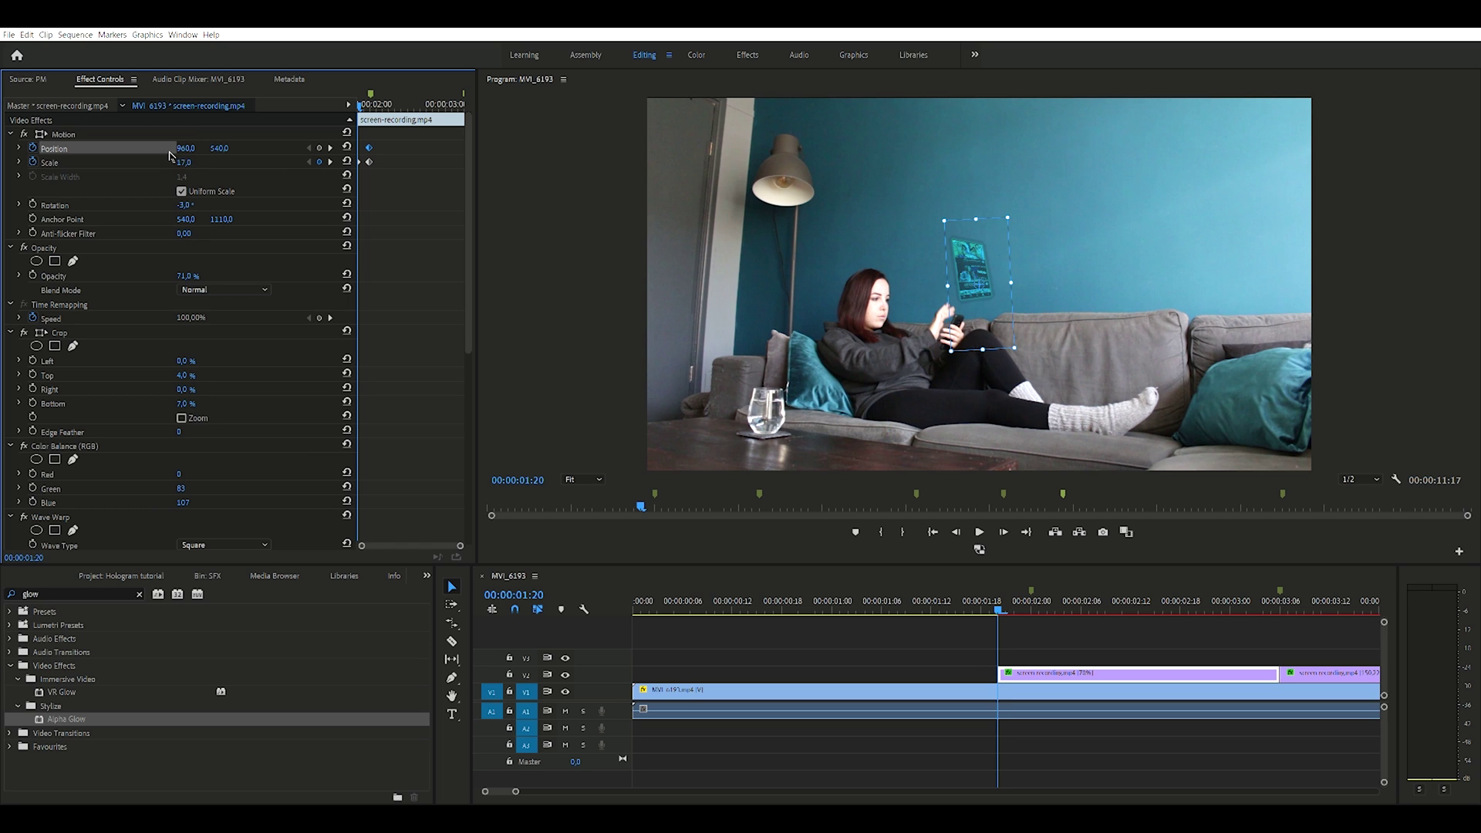
drag(994, 306, 979, 349)
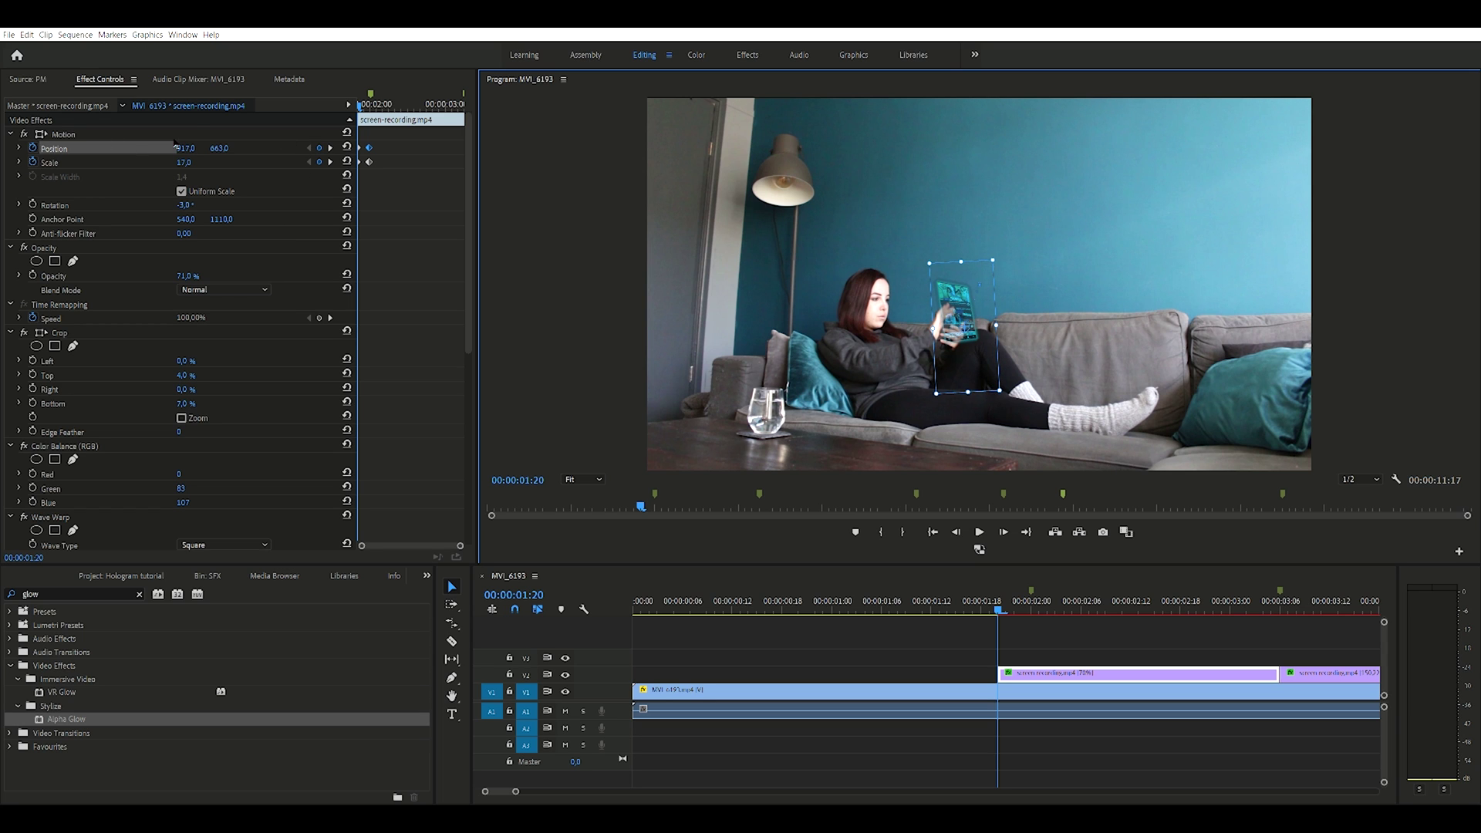
drag(185, 162, 158, 162)
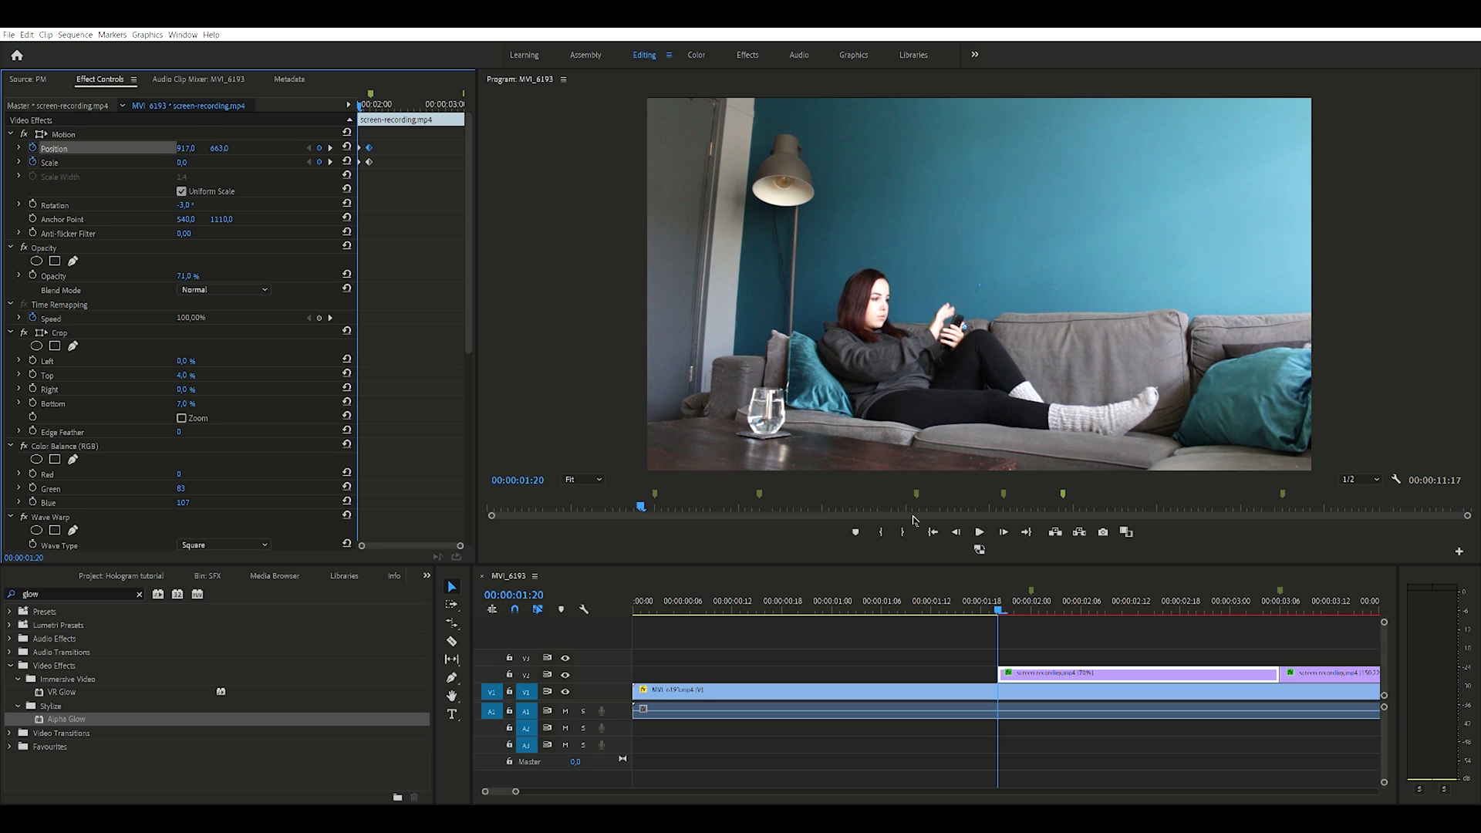
drag(1002, 608, 990, 608)
click(980, 532)
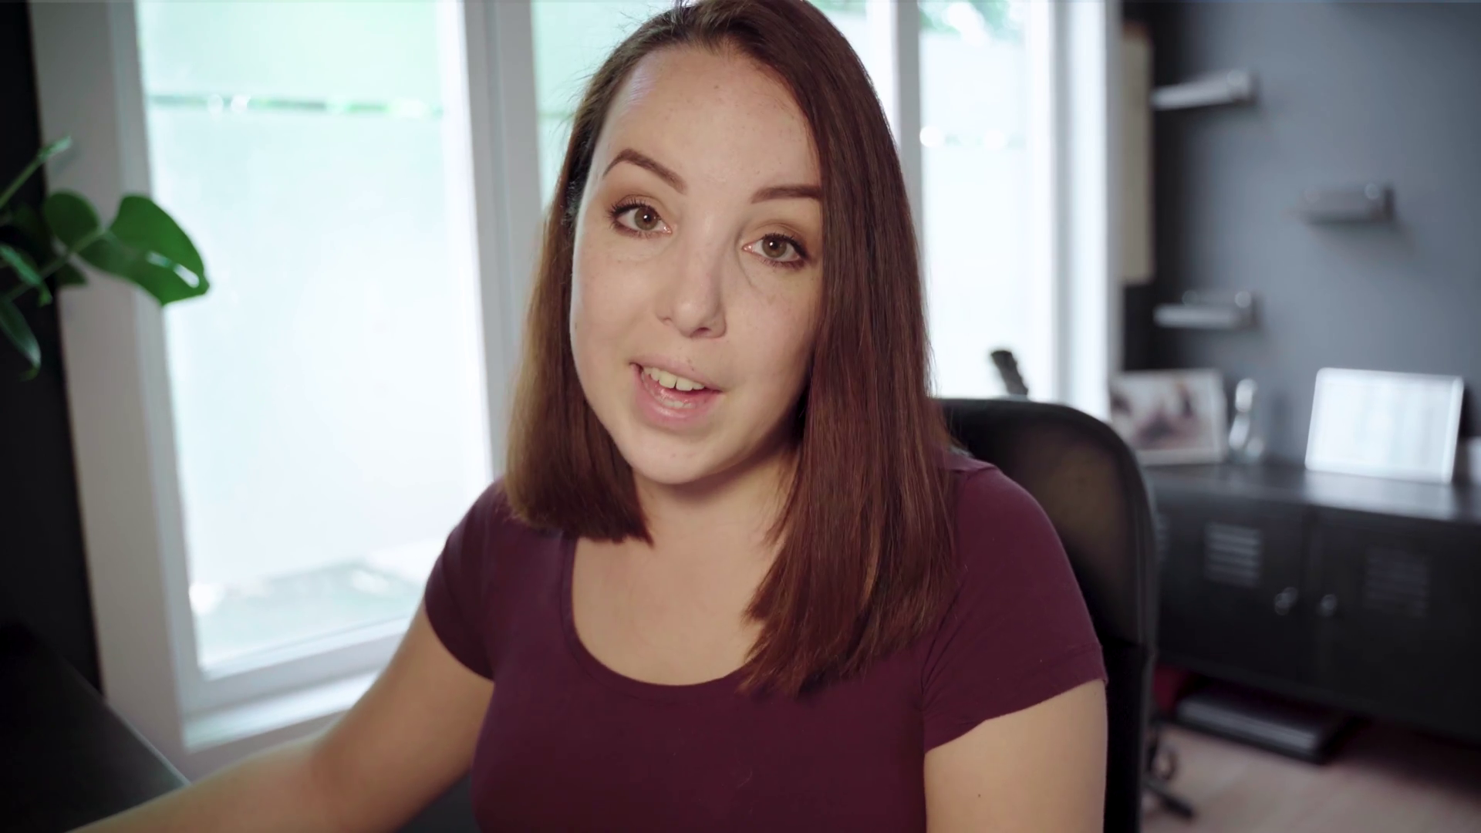
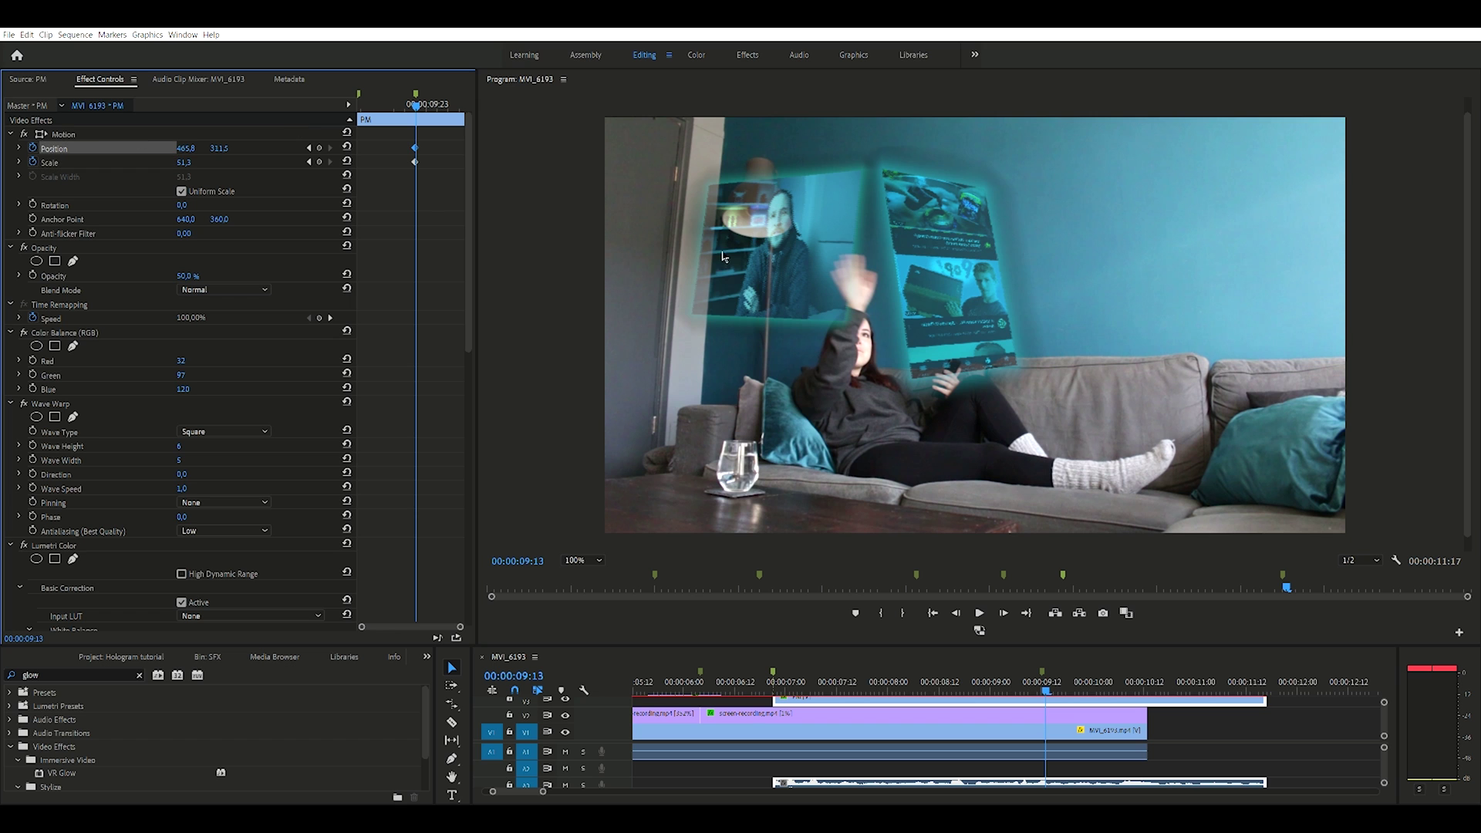
Keyframe the PM clip at 9:13 with Position 378.3, 313.3 and Scale 32.3.
drag(778, 259, 744, 260)
drag(187, 161, 172, 161)
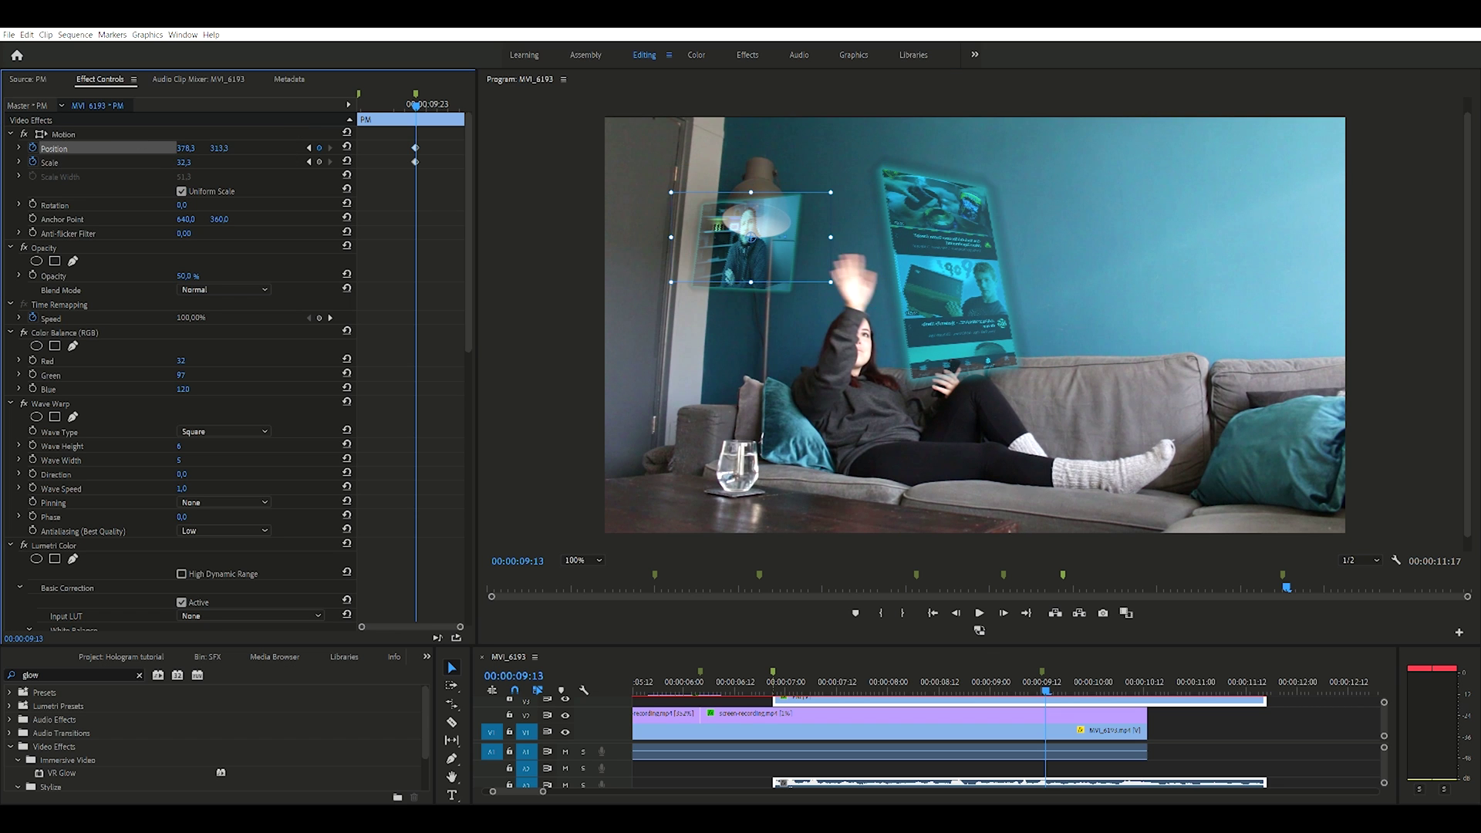
Keyframe the PM clip at 9:14 with Position 332.8, 316.8 and Scale 15.3.
click(1003, 612)
drag(770, 256, 753, 262)
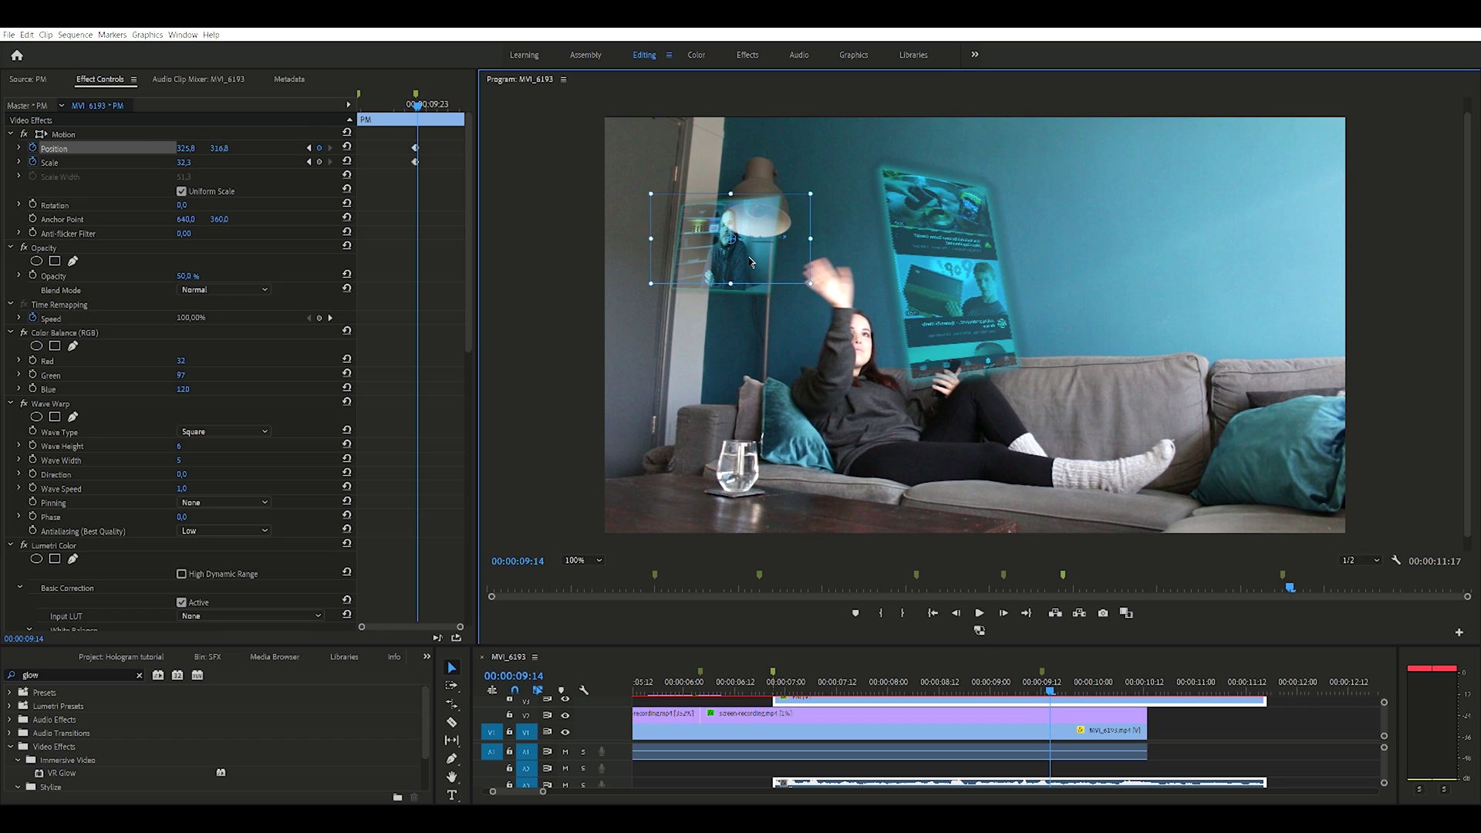
drag(188, 162, 174, 162)
click(999, 609)
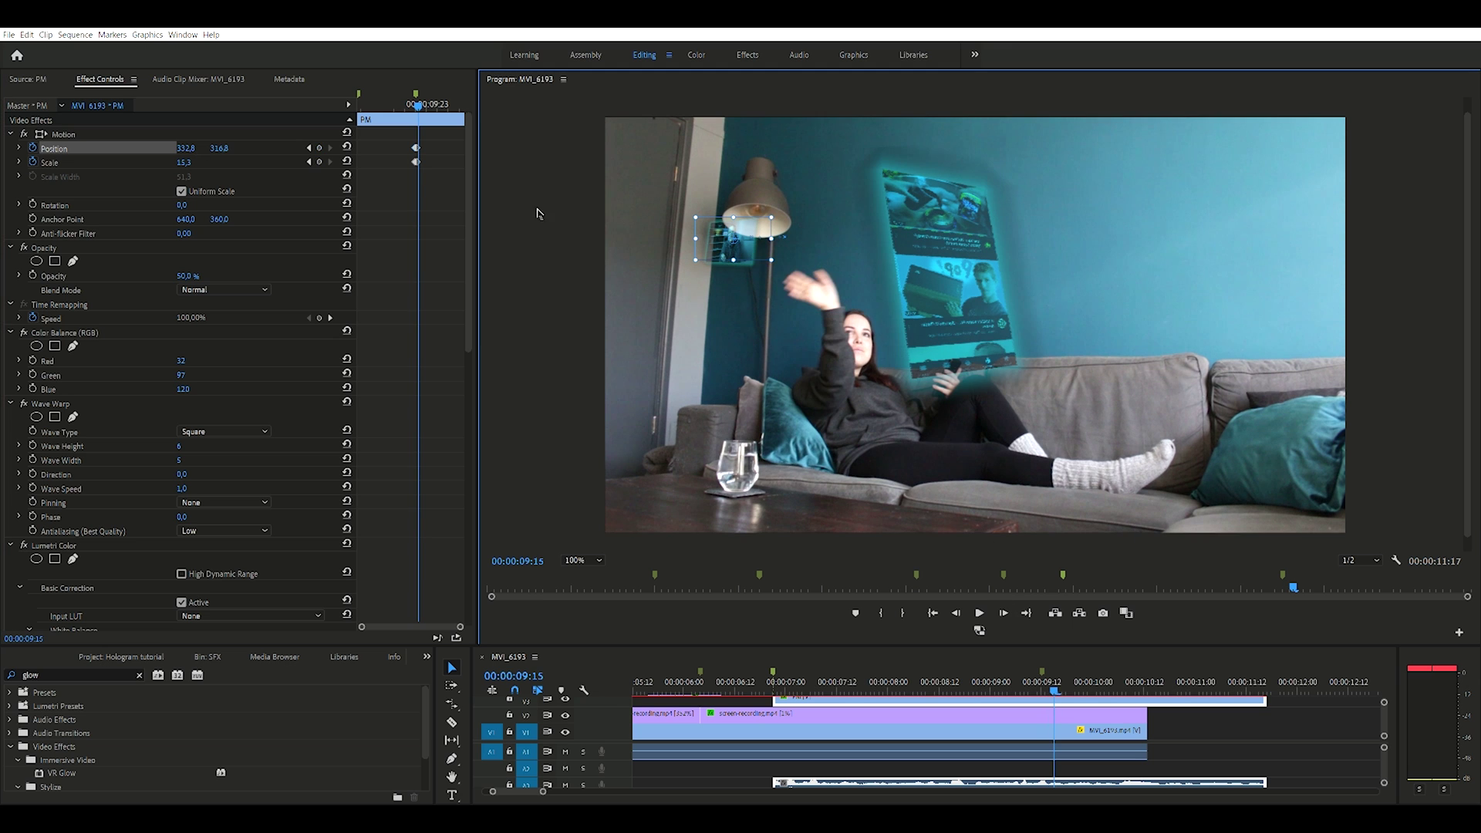
Keyframe the PM clip at 9:15 with Position 248.8, 320.3 and Scale 5.3, and at 9:16 with Position 222.8, 320.3 and Scale 0.
drag(712, 239, 680, 241)
drag(184, 162, 176, 162)
click(1002, 610)
click(178, 152)
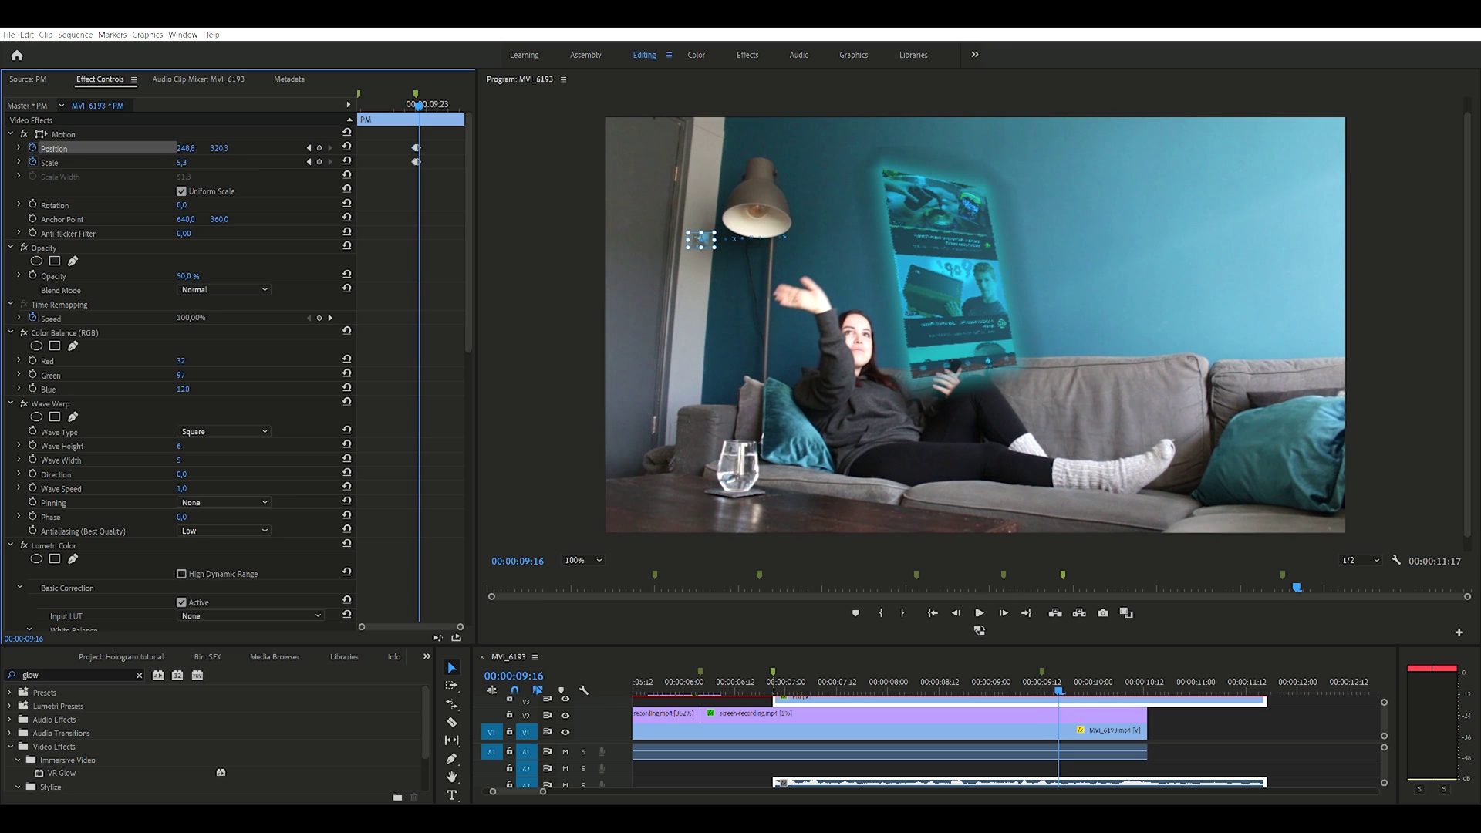
click(1101, 684)
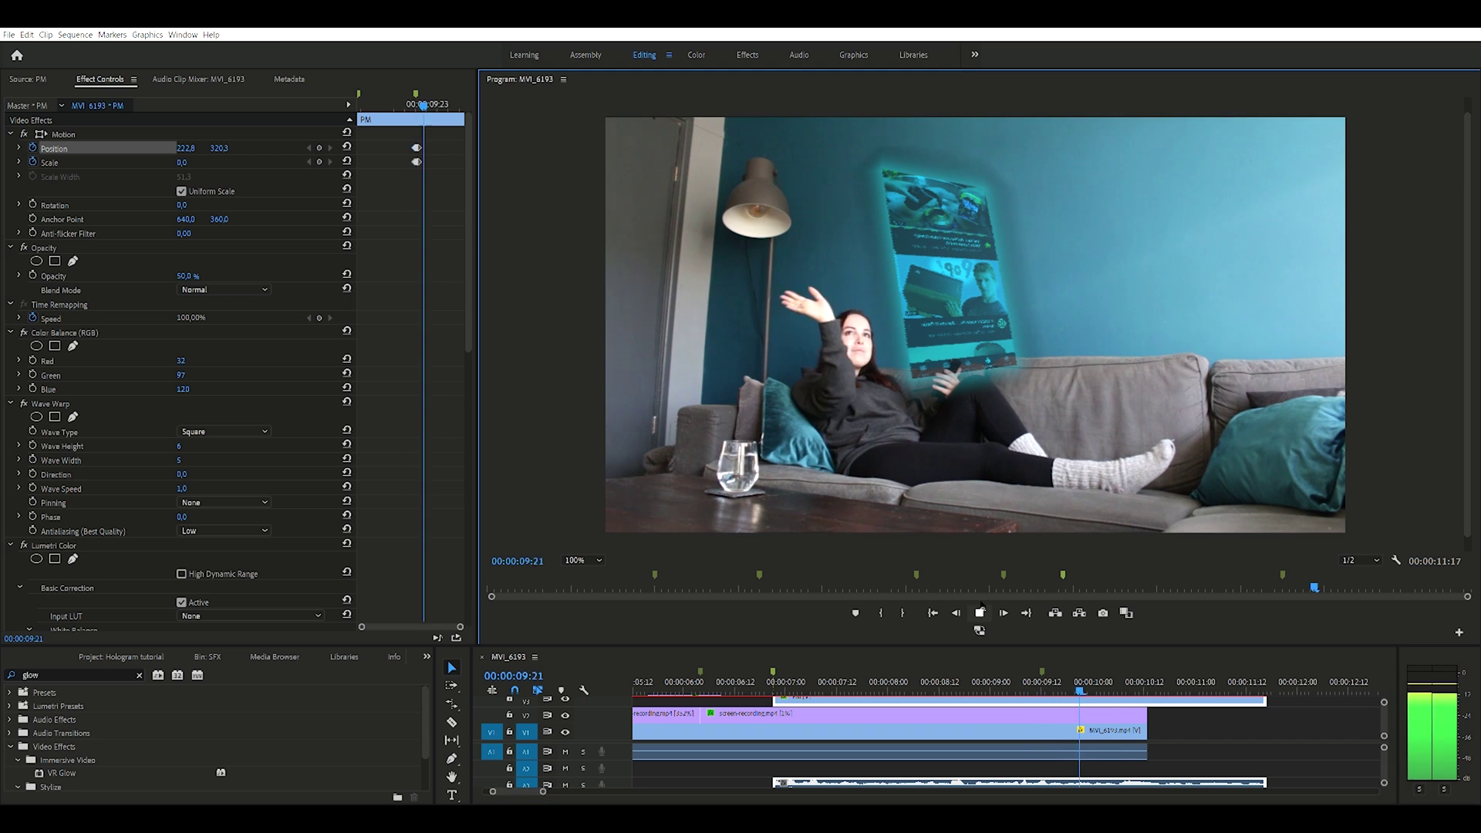
Return to 9:12, find the Directional Blur effect and apply it to the PM clip.
drag(1101, 684, 1041, 687)
click(137, 673)
click(92, 670)
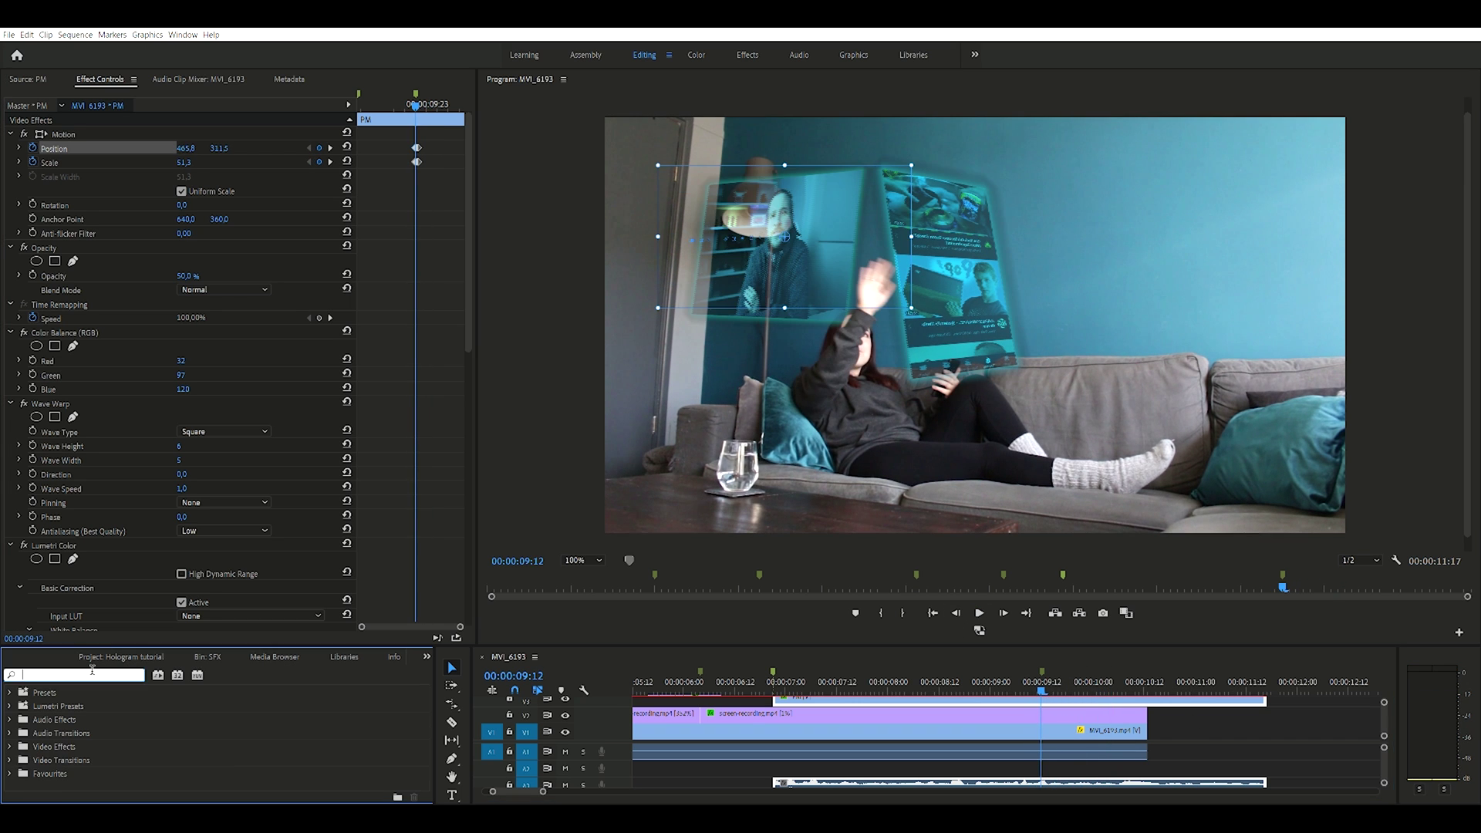
text(dire)
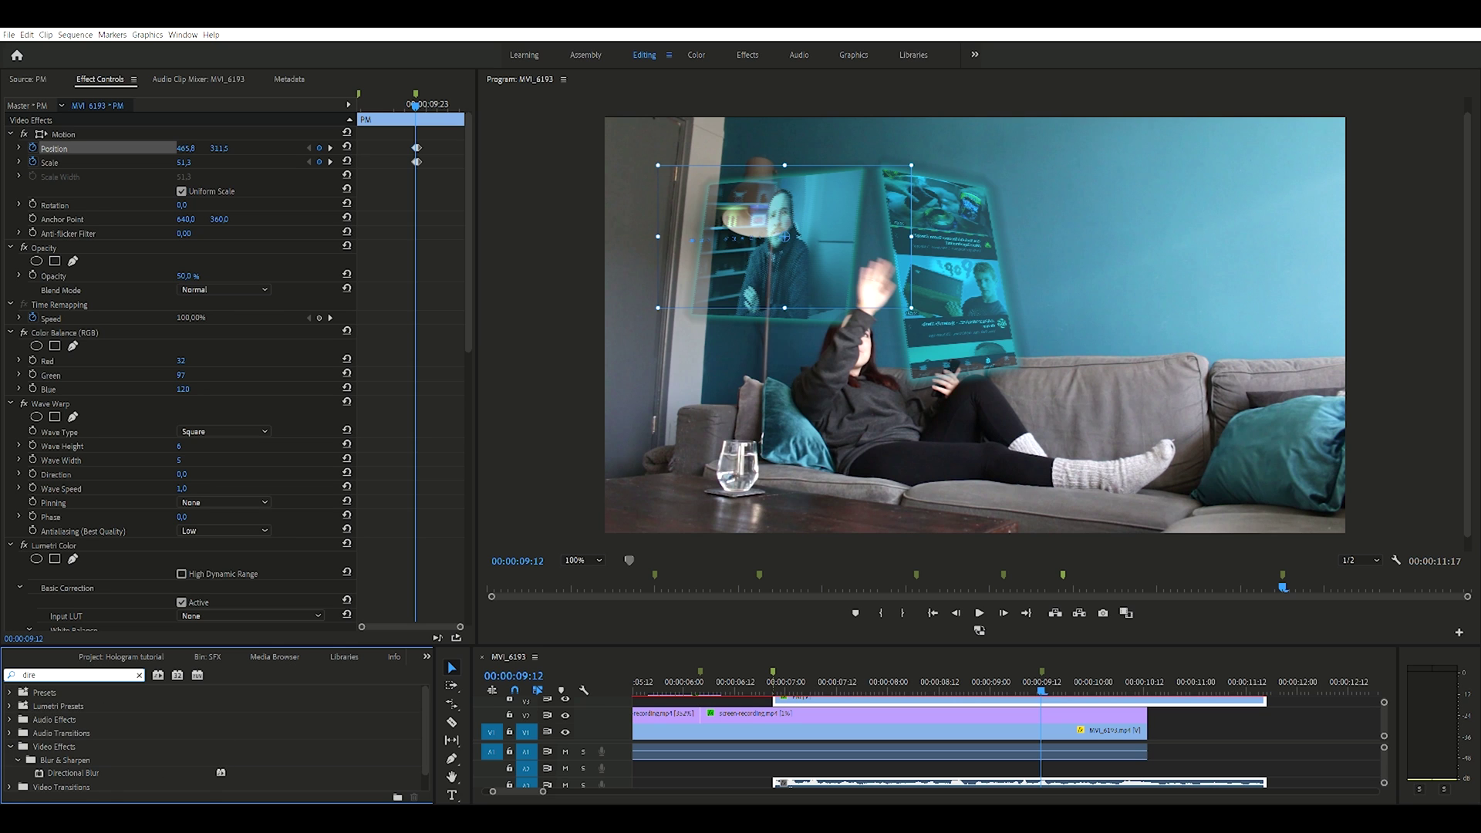
drag(78, 771, 1060, 697)
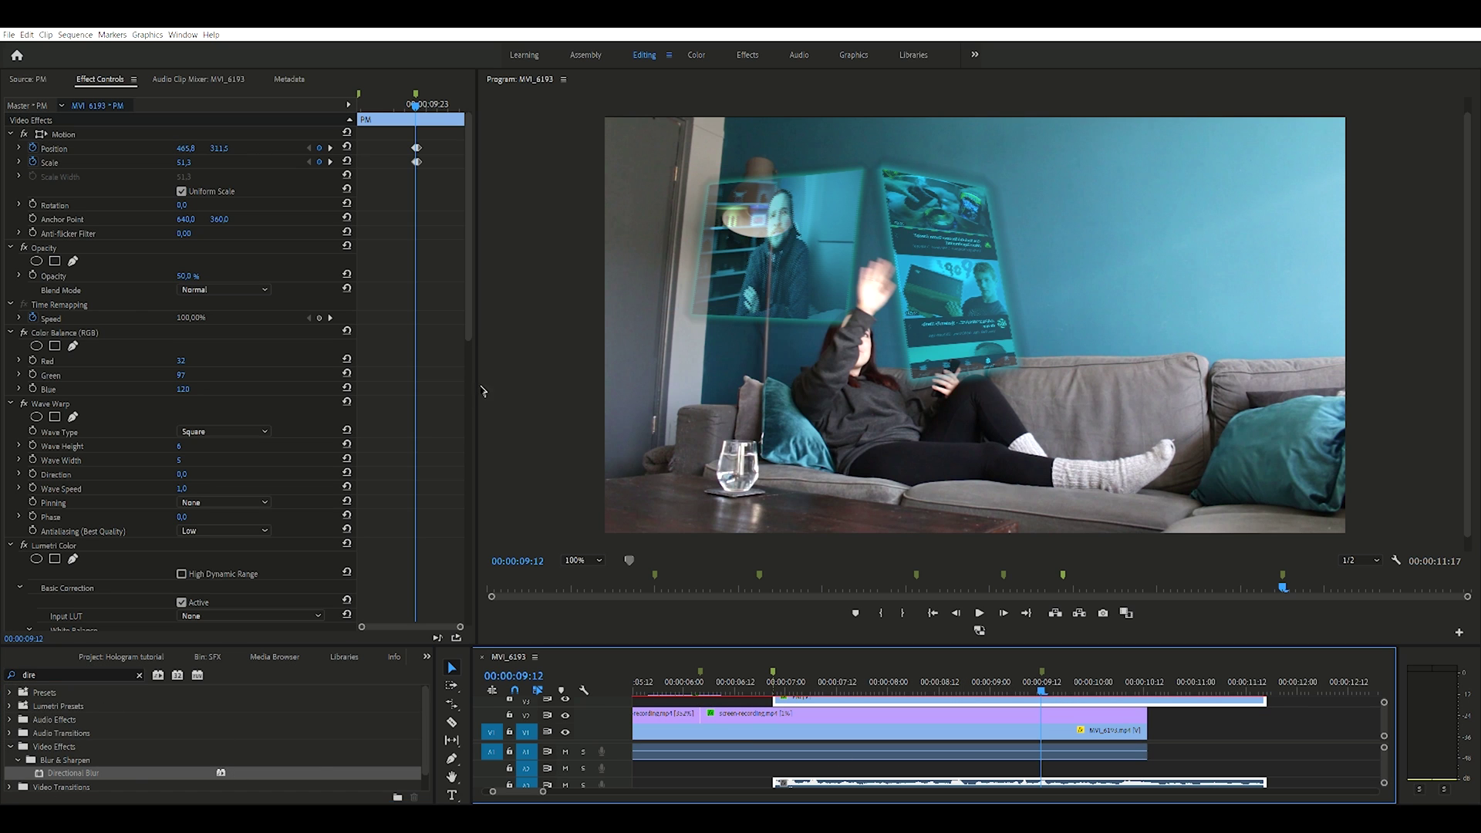
Set the PM clip's Directional Blur Direction to -90° and keyframe Blur Length 0 at 9:12.
scroll(466, 325, down, 3)
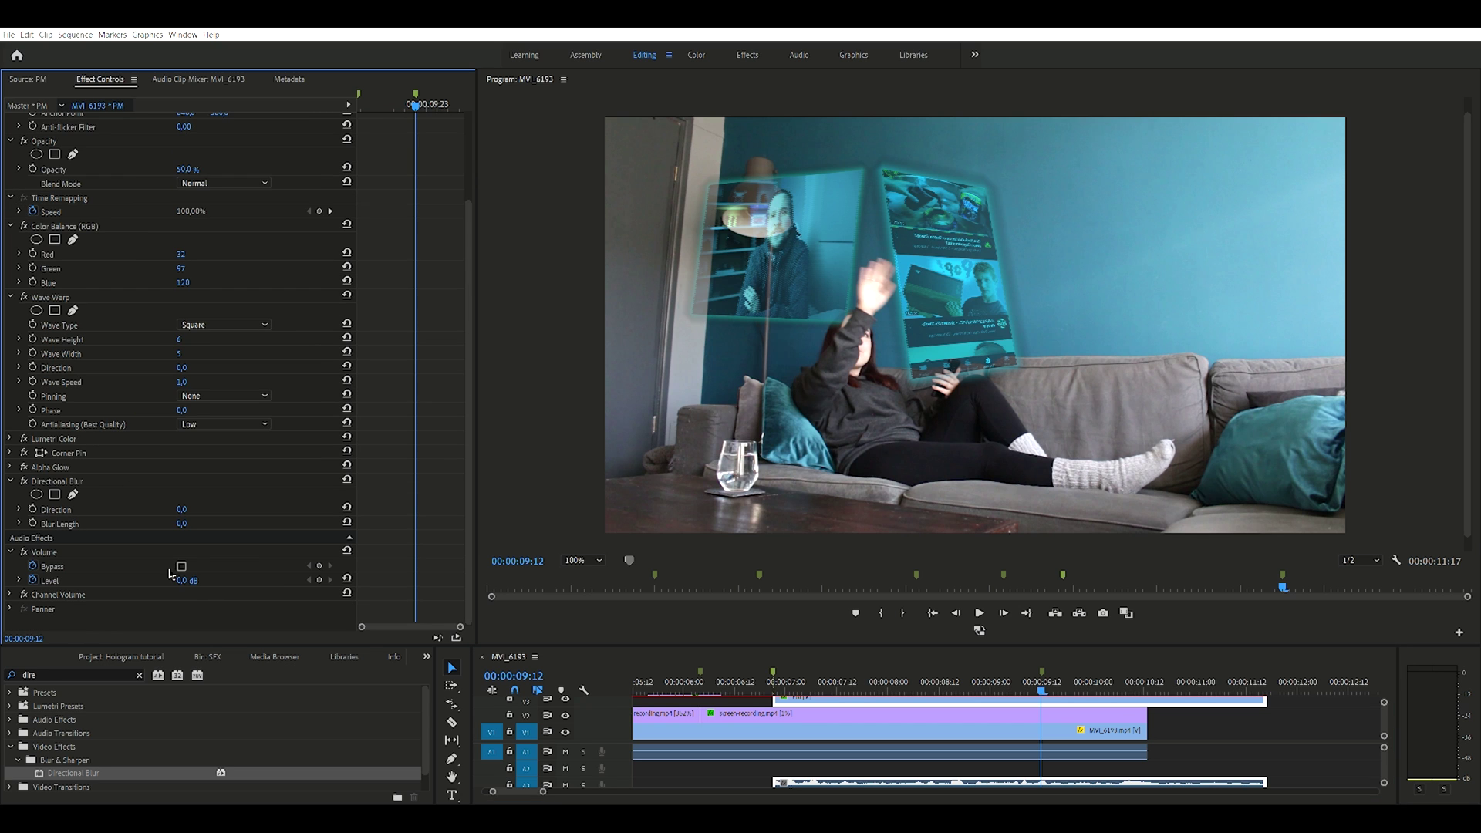
mouse_move(186, 522)
mouse_down()
mouse_move(257, 508)
mouse_move(174, 506)
mouse_up()
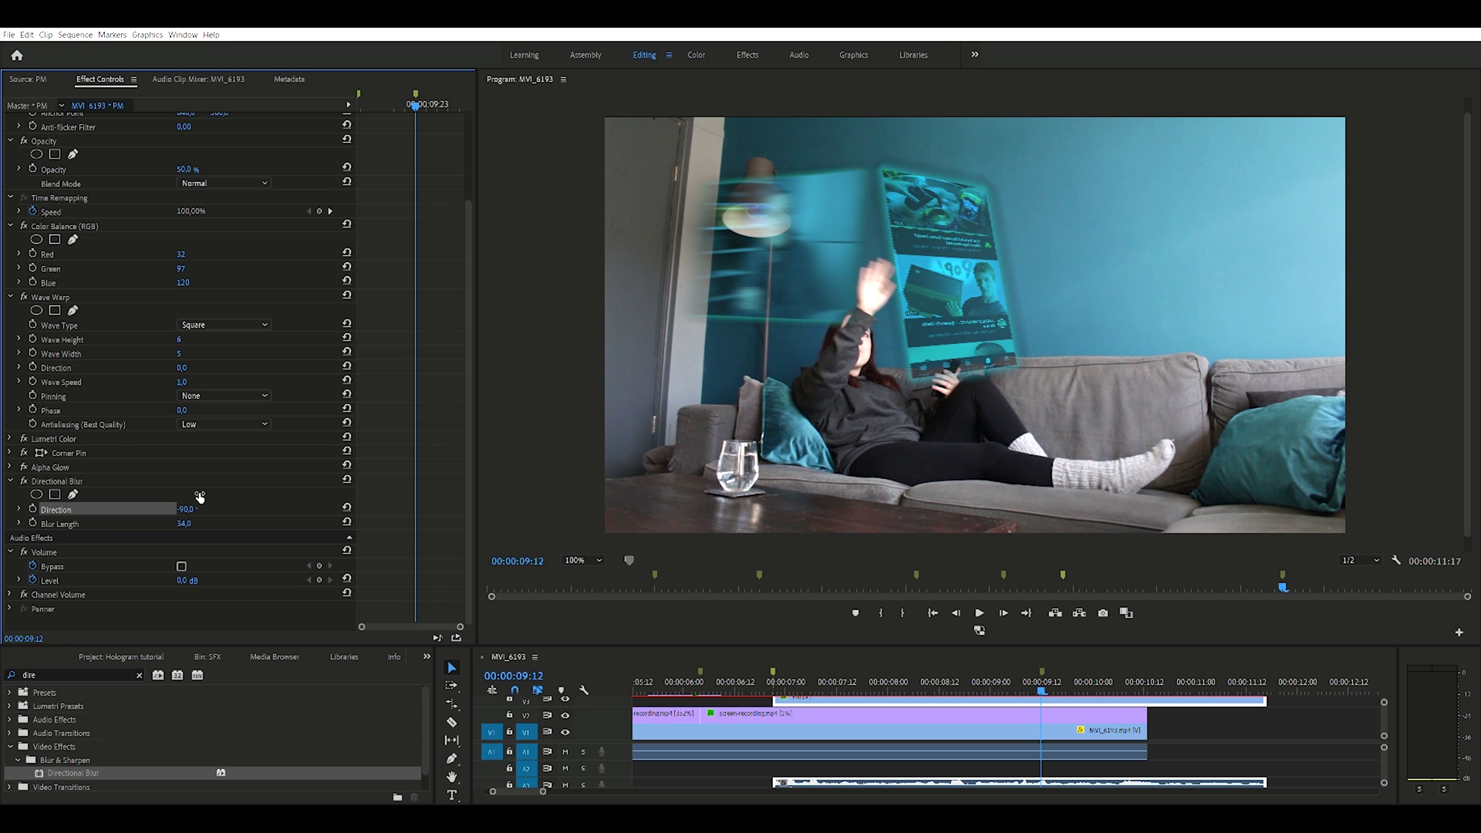
drag(185, 524, 161, 524)
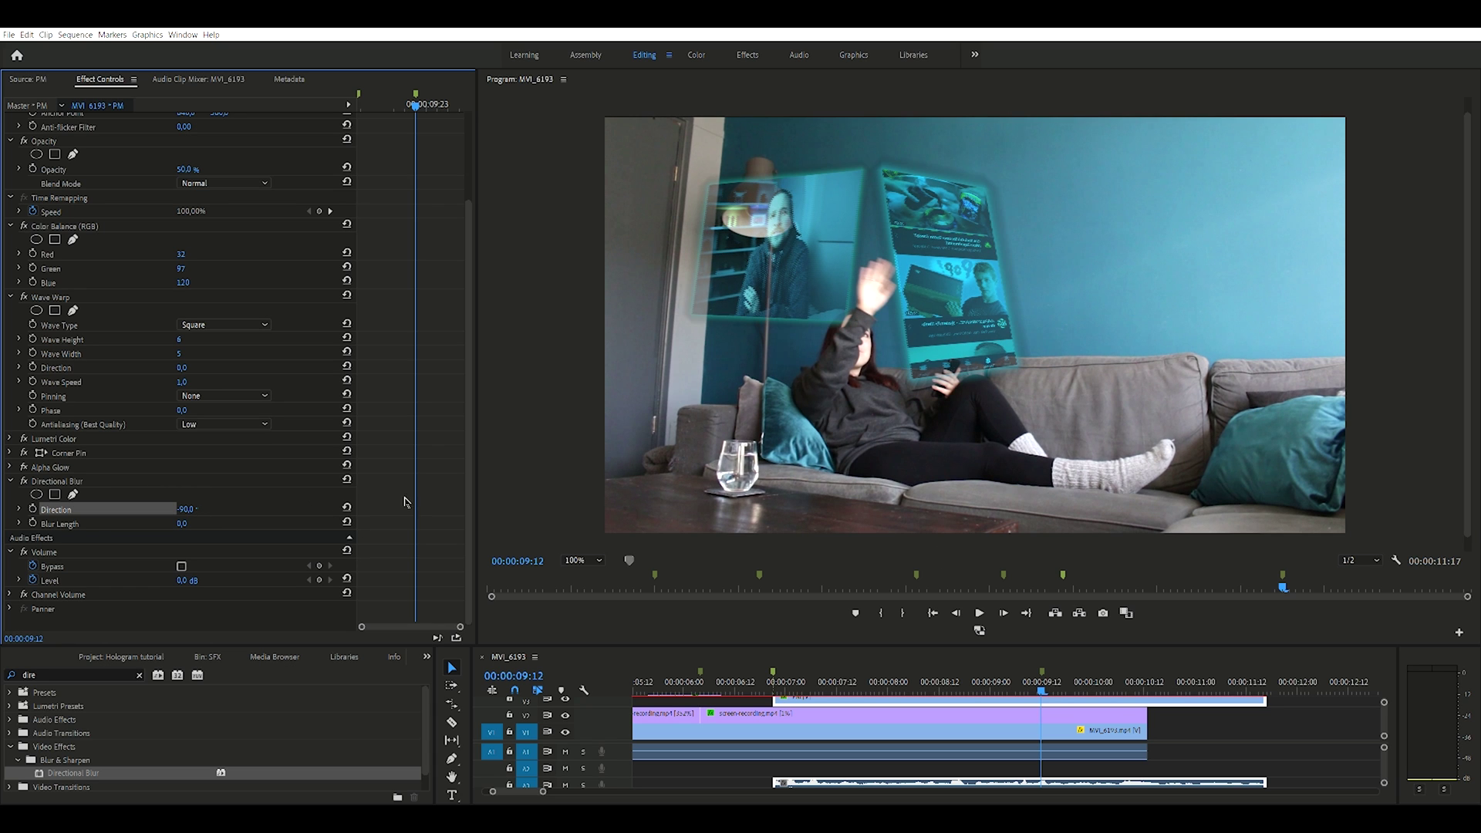
click(32, 522)
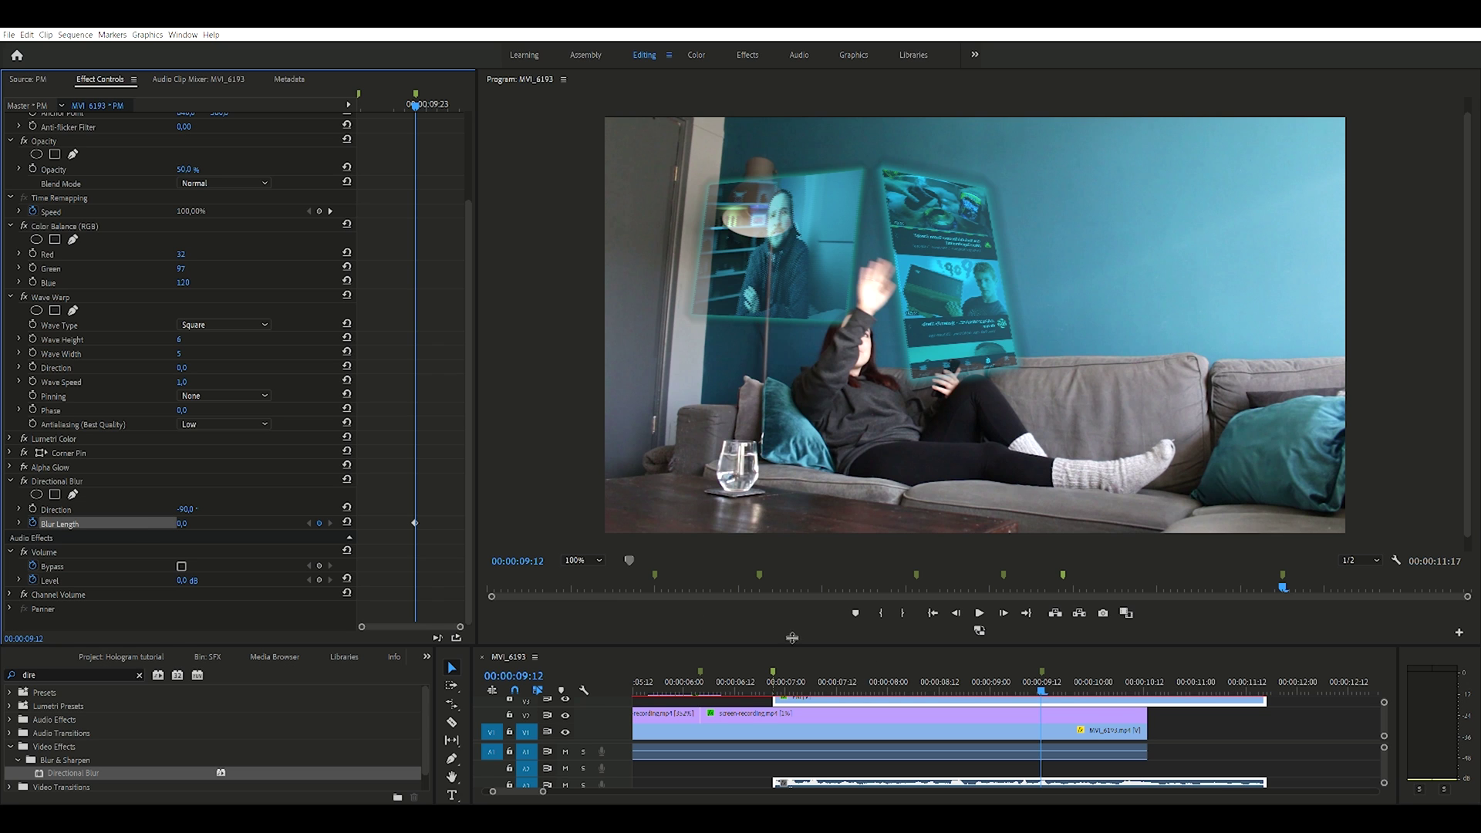
Raise the Directional Blur's Blur Length with a new keyframe at 9:13 so the PM clip blurs as it exits.
click(1003, 611)
click(195, 509)
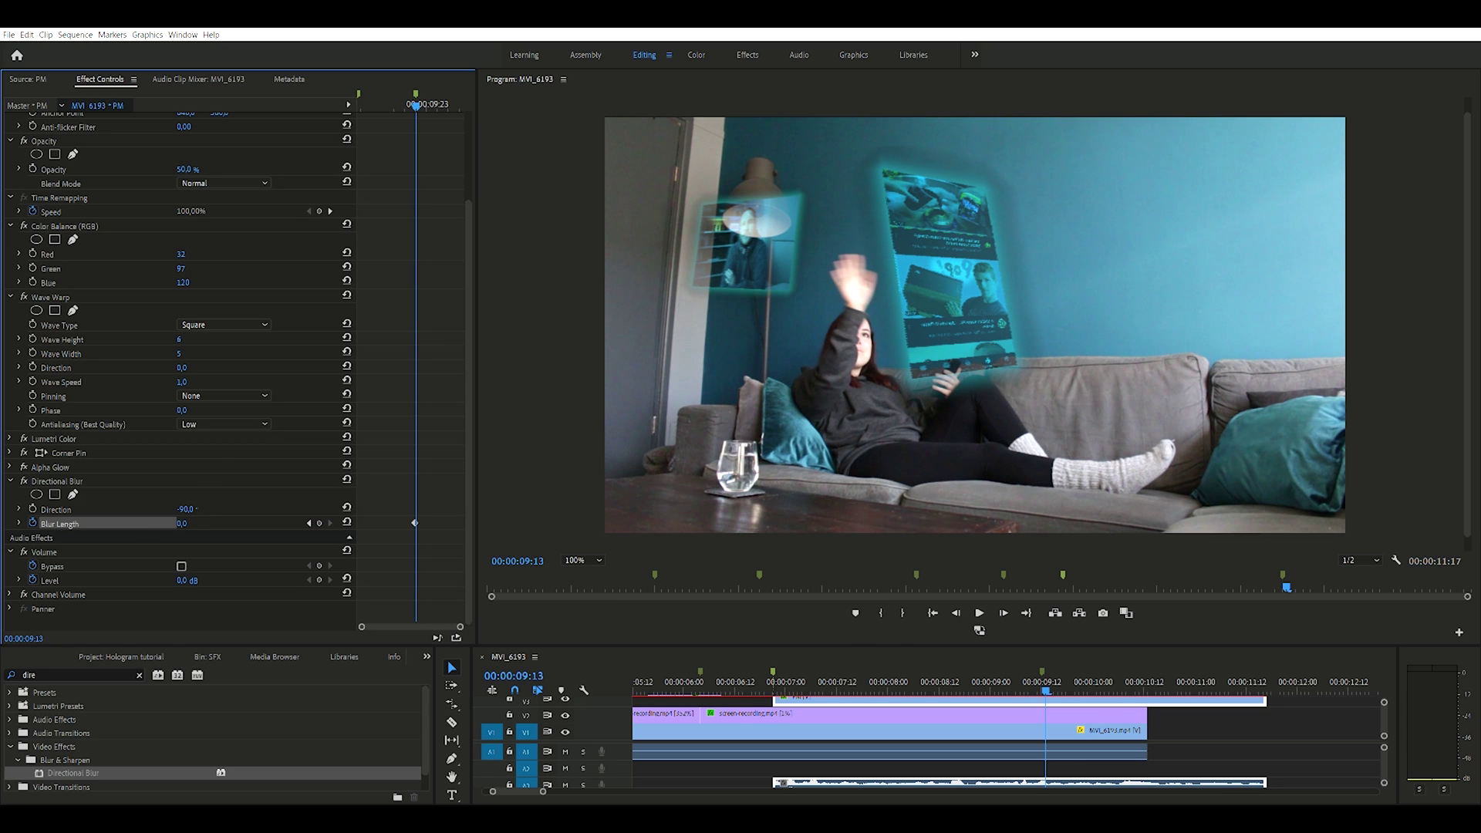
drag(183, 523, 173, 523)
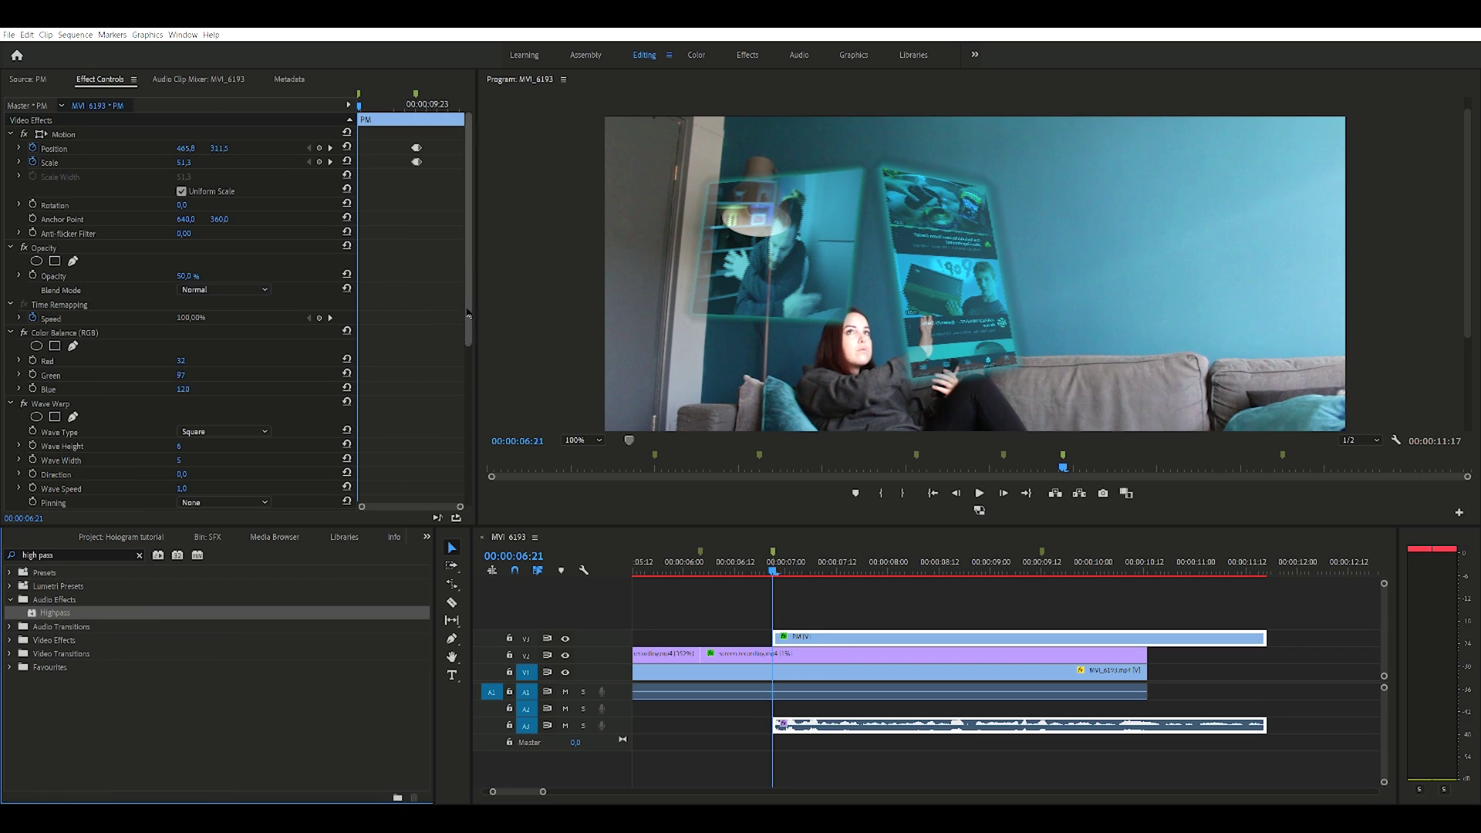
Play back the PM clip from 6:21 to check its Highpass-filtered voice up to the swipe.
scroll(166, 441, down, 6)
click(980, 493)
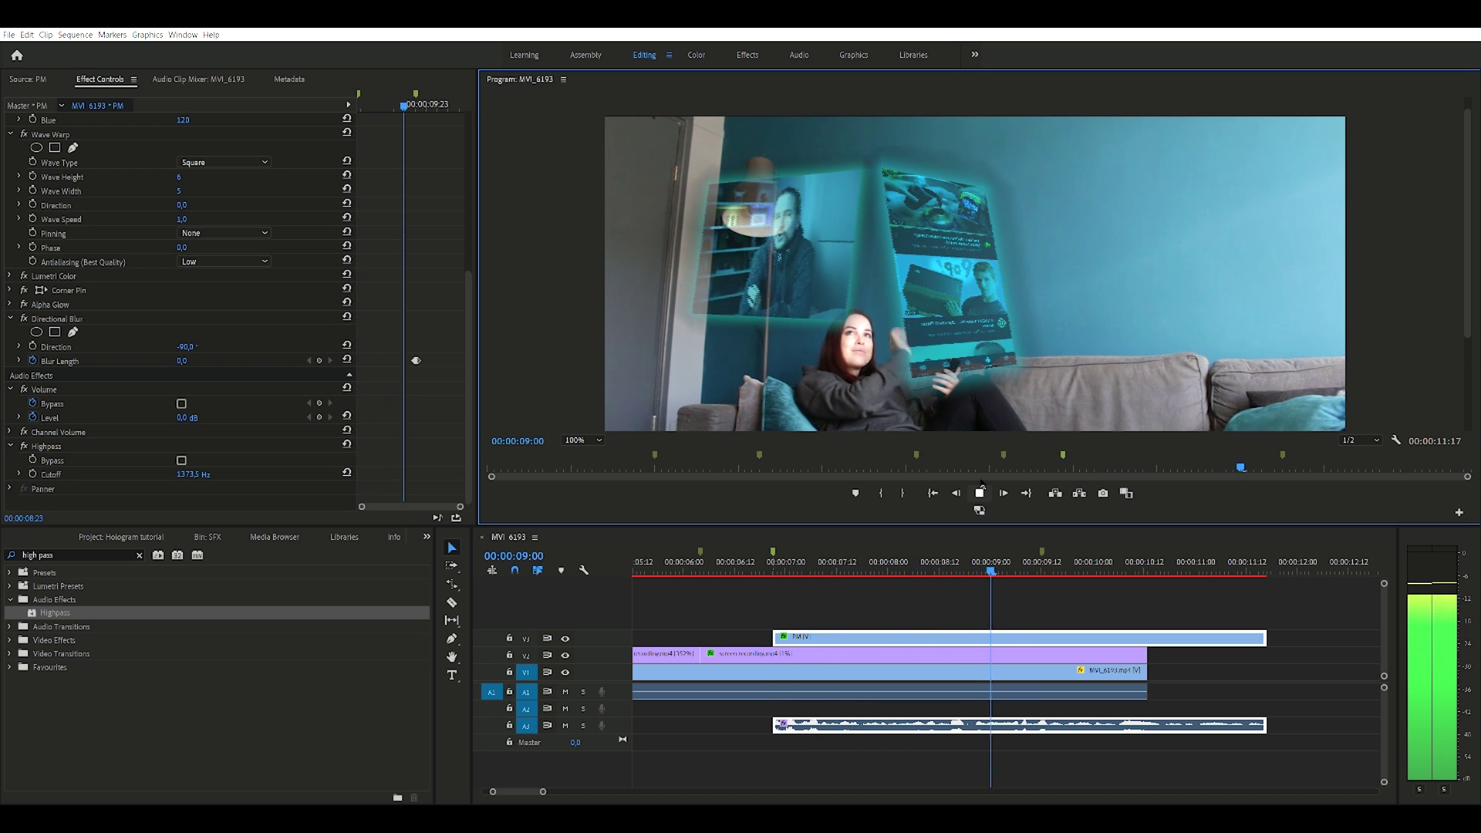
click(980, 492)
drag(1071, 557, 1042, 563)
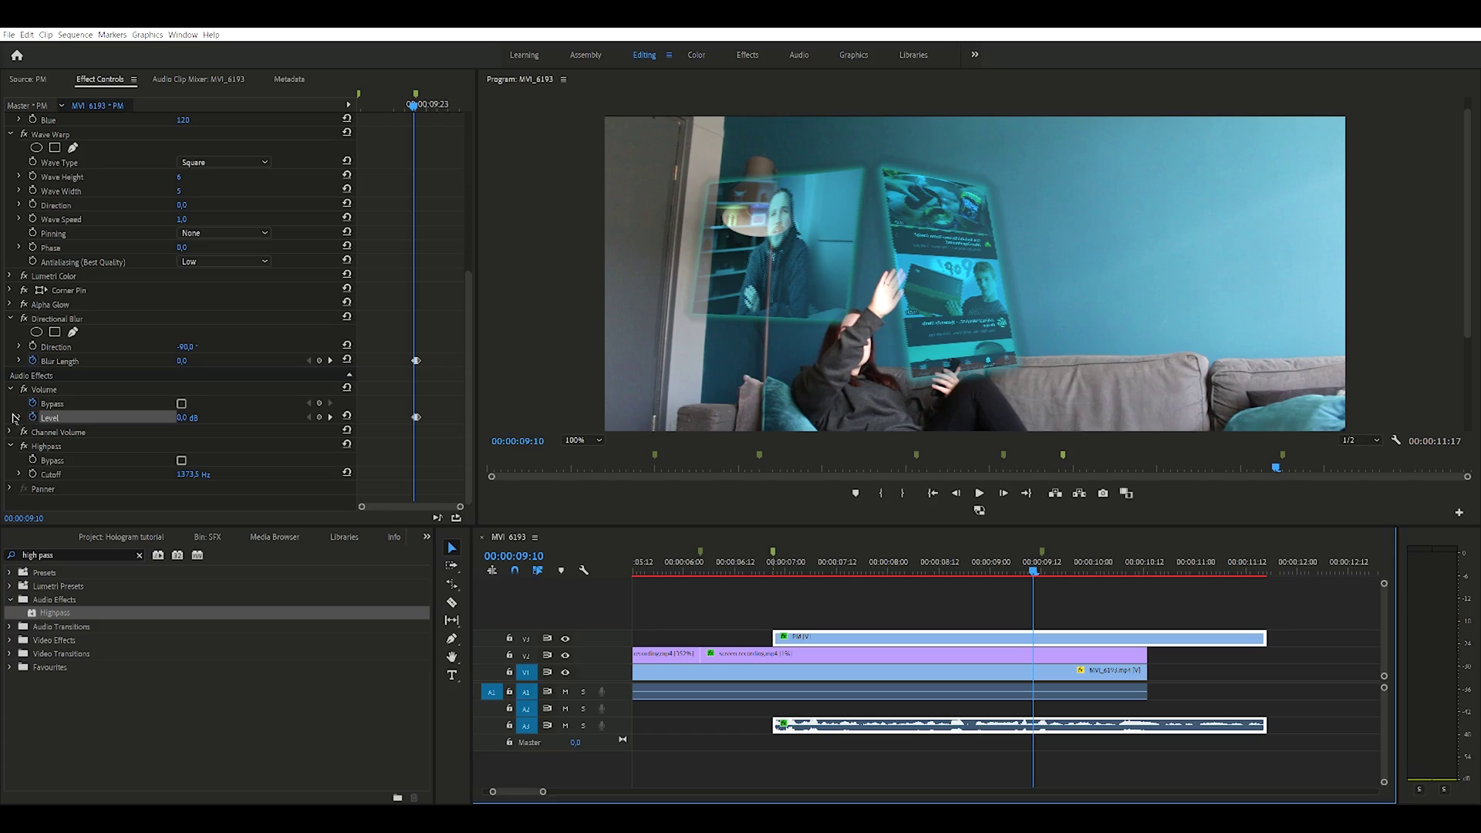
Turn off keyframing for the PM clip's left and right channel volumes, set Right to -17.6 dB, and play it back.
click(10, 430)
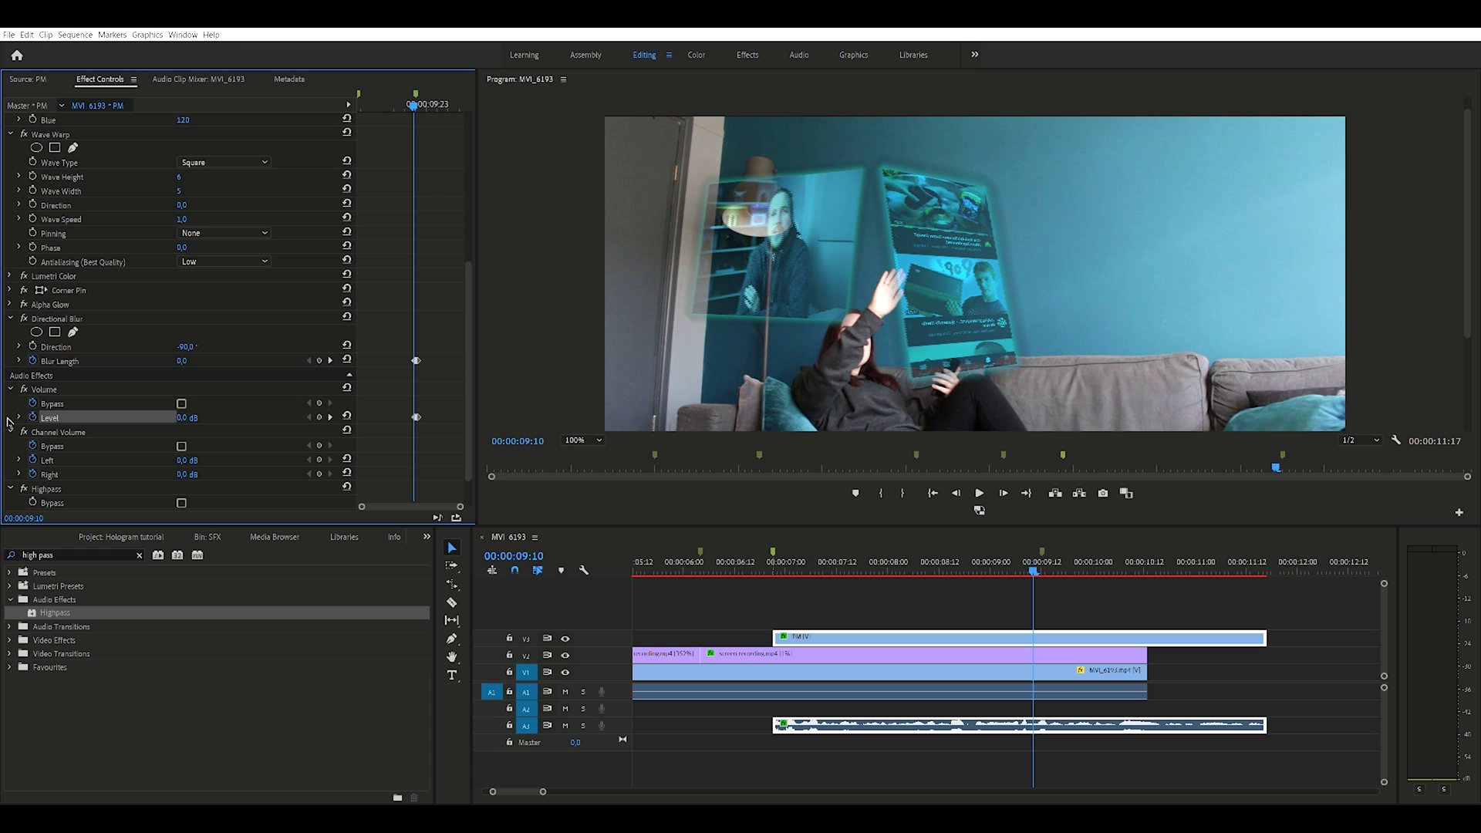
click(36, 459)
click(32, 474)
drag(187, 474, 154, 474)
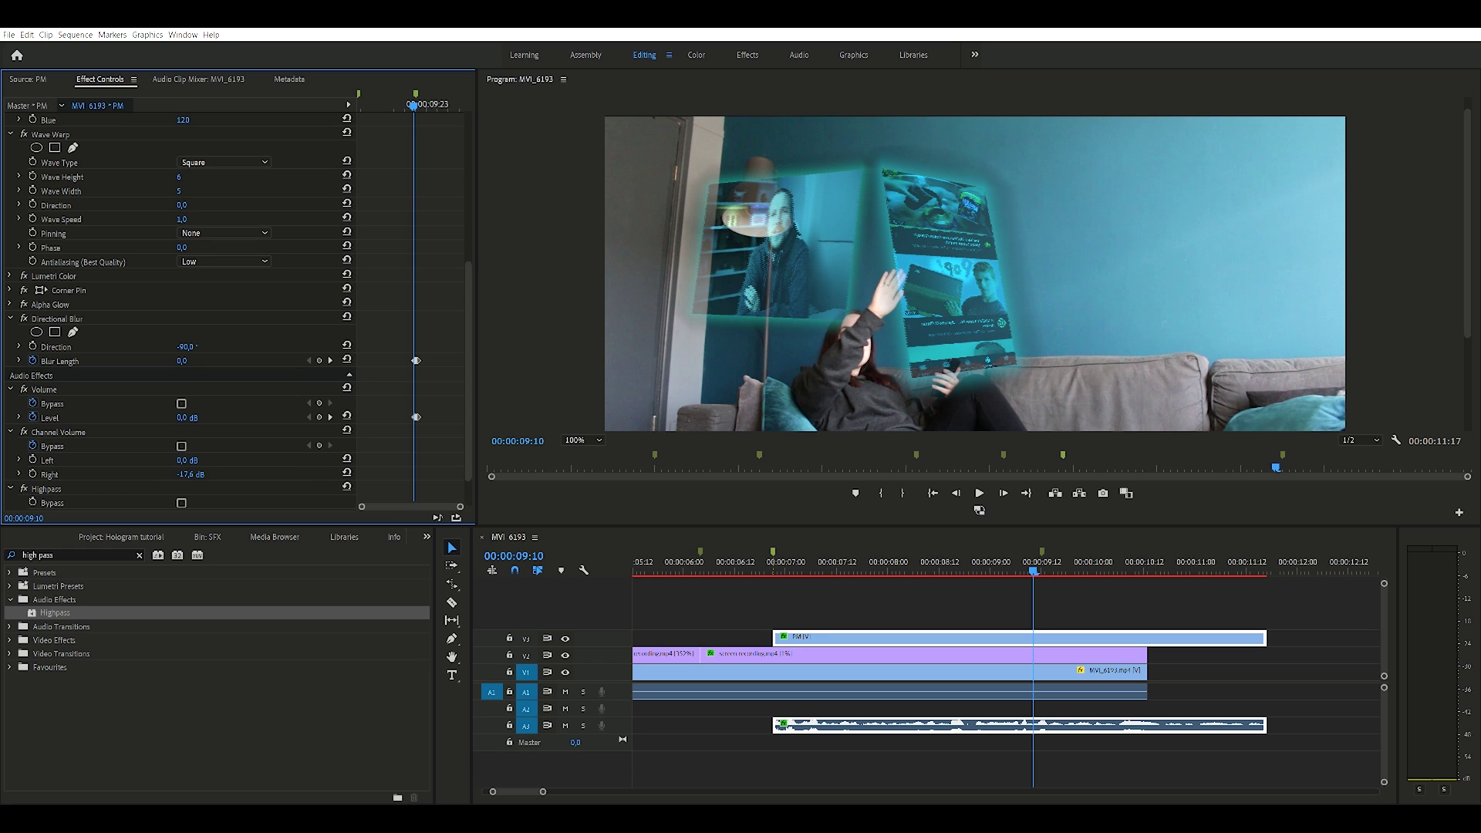
drag(1031, 562, 893, 561)
click(981, 480)
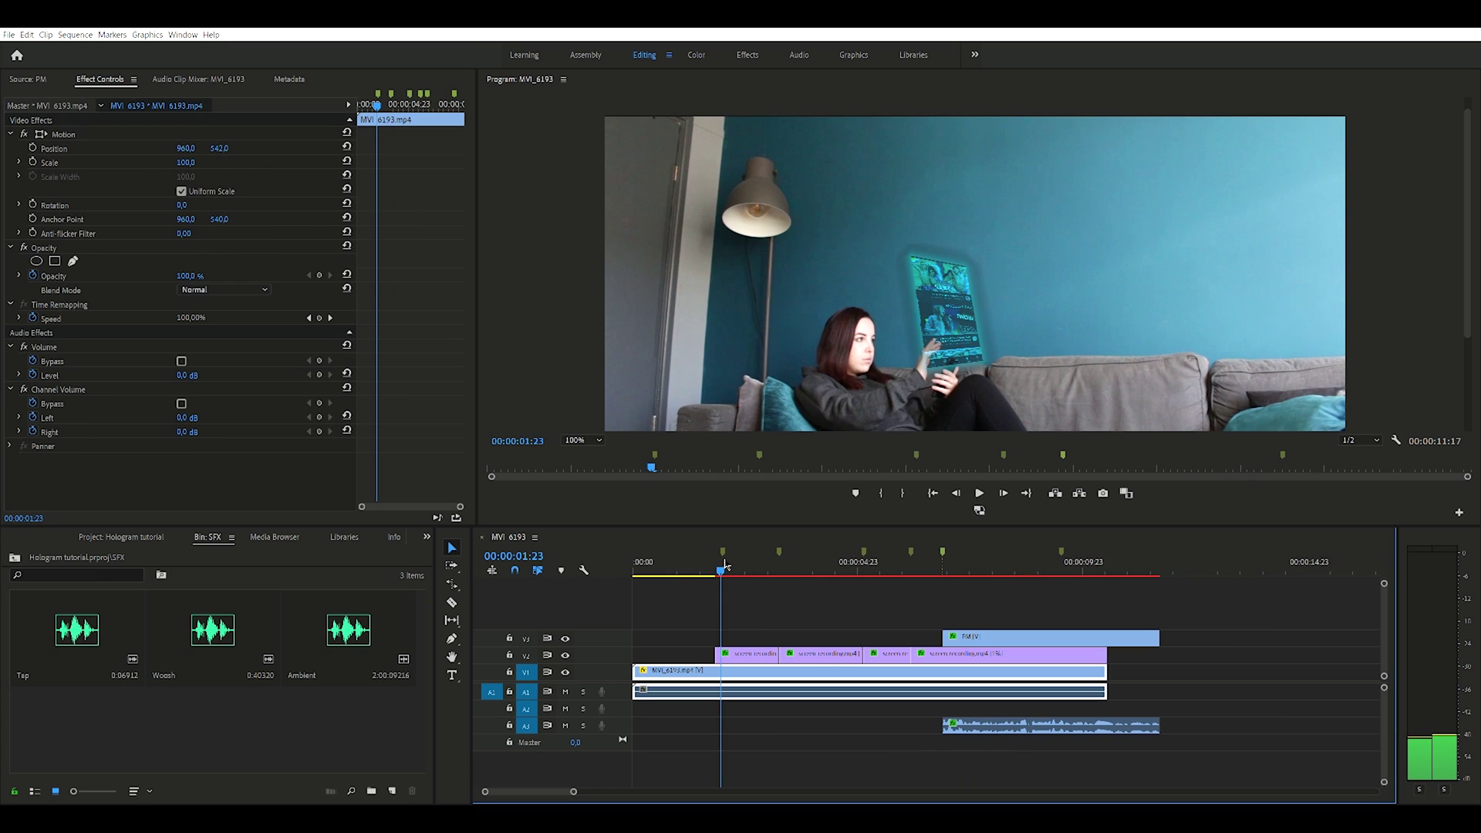
Set the Woosh sound's in point at 0:01 and add the sound to audio track A2 near the first marker.
drag(722, 567, 698, 567)
double_click(212, 629)
drag(151, 477, 53, 468)
key(i)
drag(241, 458, 739, 709)
Shift the Woosh clip so it starts just before the first screen recording segment, and preview the timing.
key(space)
key(Left)
key(Left)
key(Left)
key(Left)
key(Left)
key(Left)
key(Left)
key(Left)
key(Left)
drag(574, 791, 502, 791)
drag(1027, 706, 934, 704)
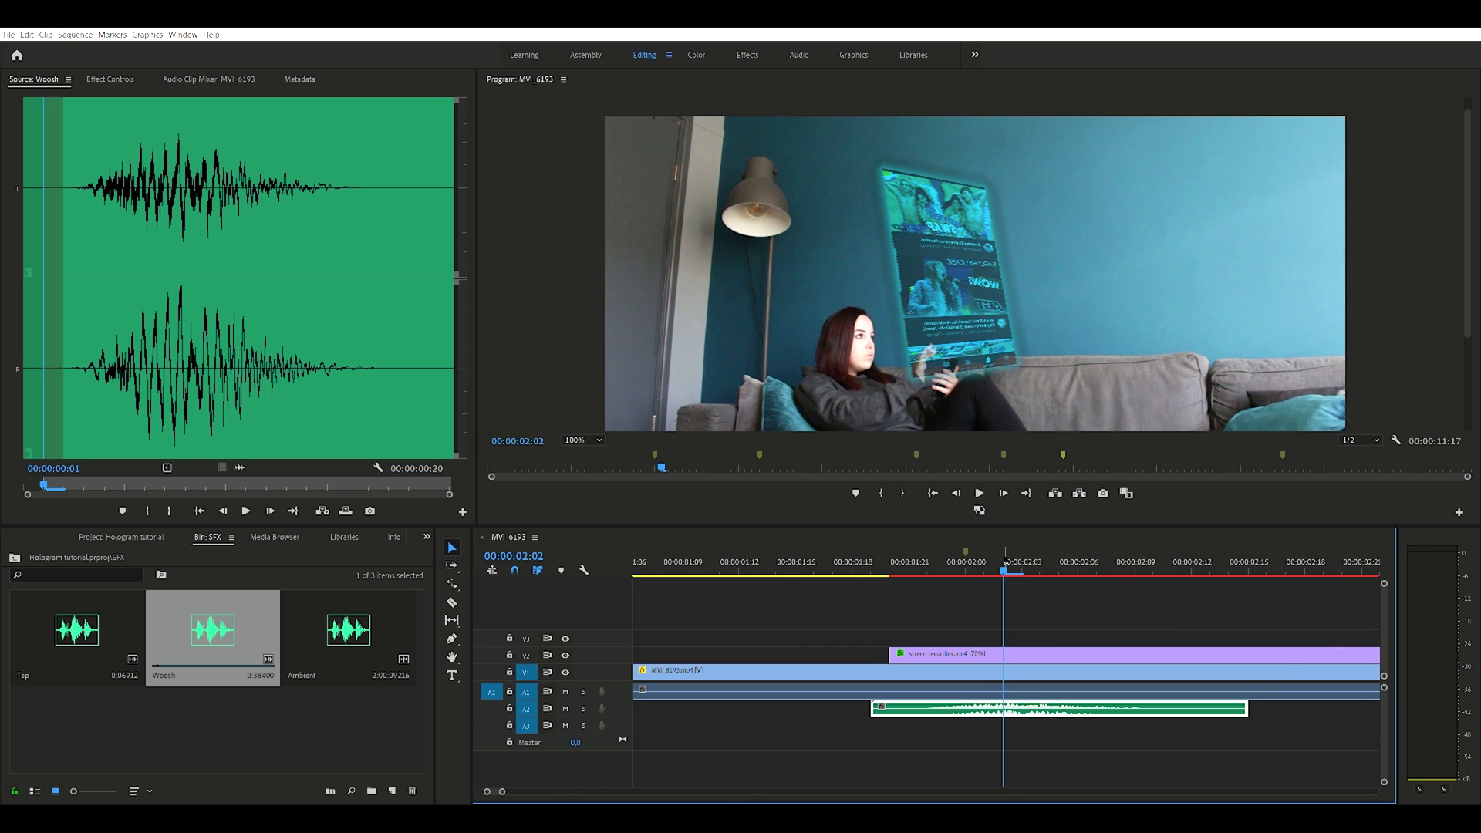
key(space)
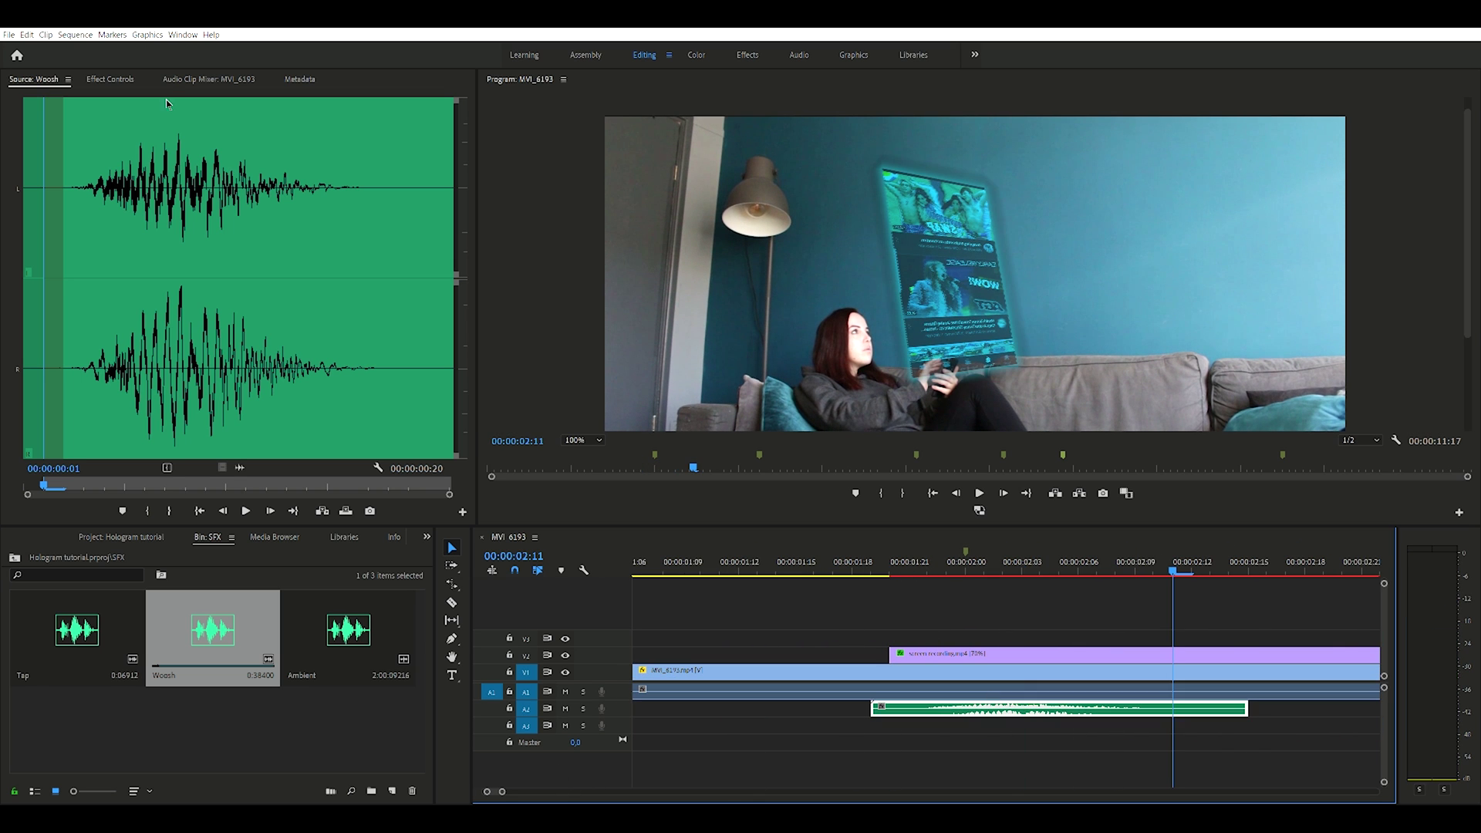
Turn off Level keyframing for the Woosh clip, set its Level to -15 dB, and play it back.
click(128, 78)
click(33, 161)
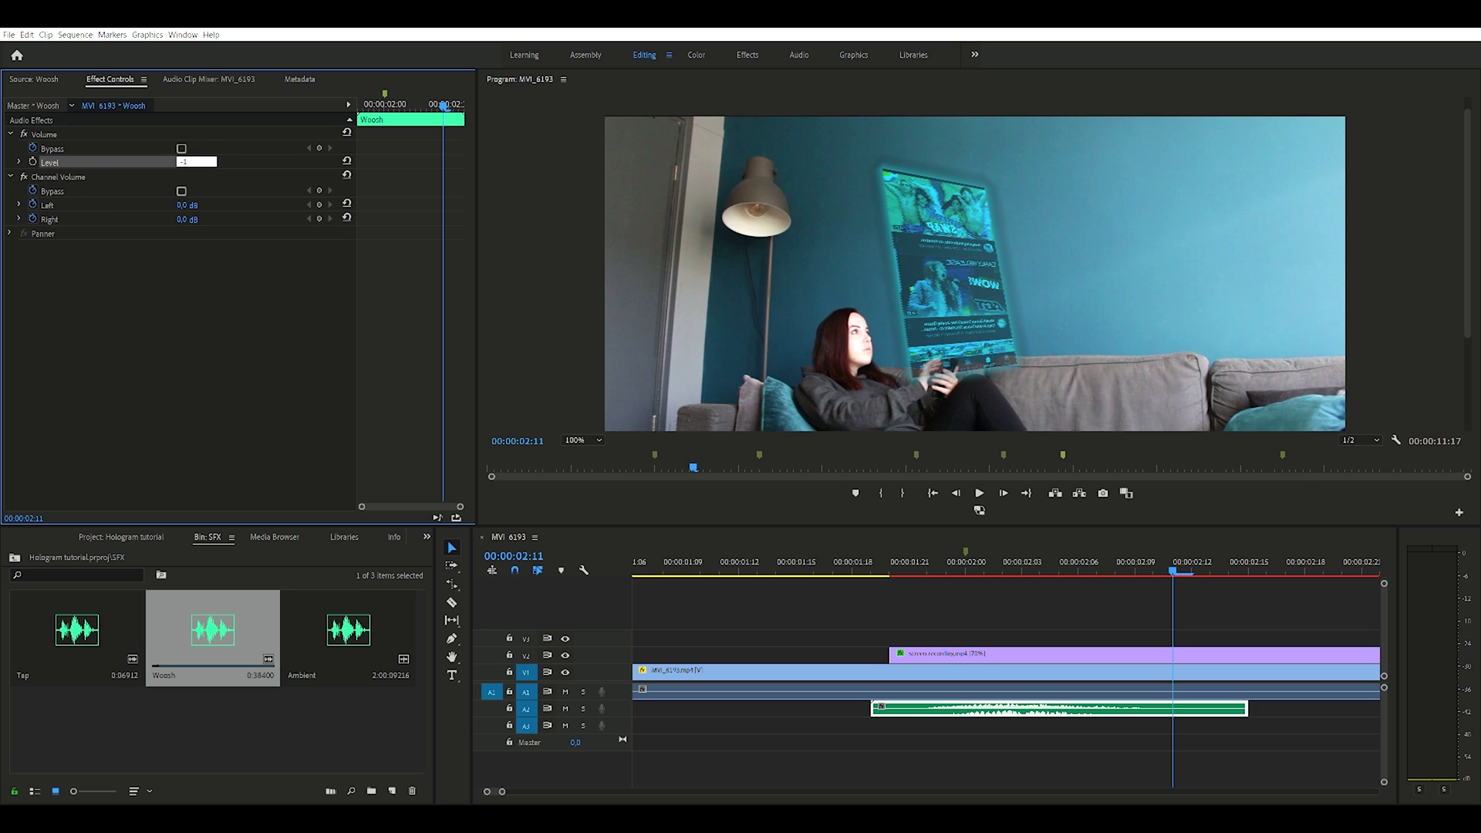
drag(1163, 558, 829, 604)
key(space)
key(space)
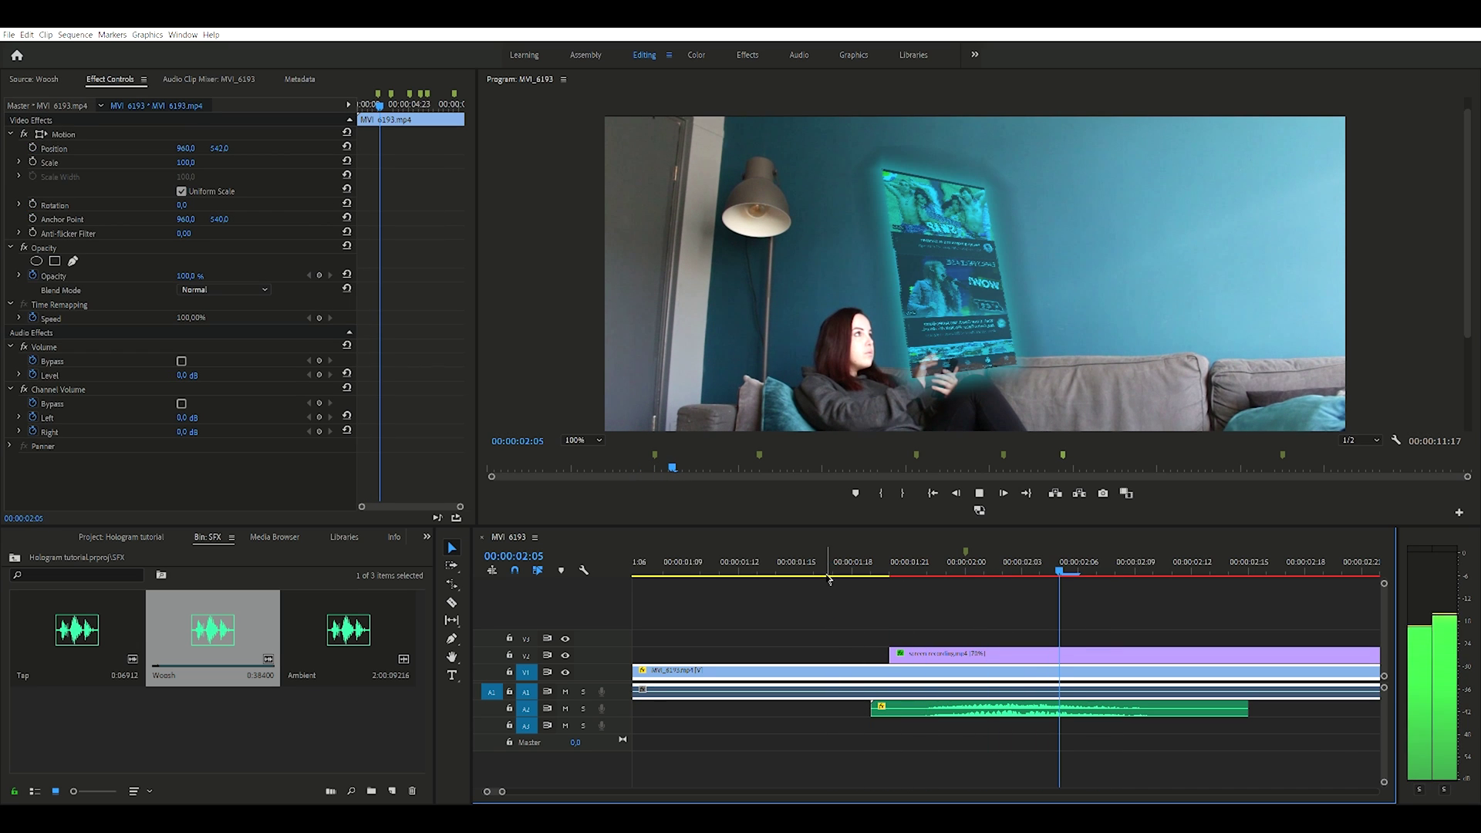
Duplicate the Woosh clip on track A2 so it starts just before the second screen recording segment, and preview it.
key(minus)
key(minus)
drag(1064, 561, 1078, 565)
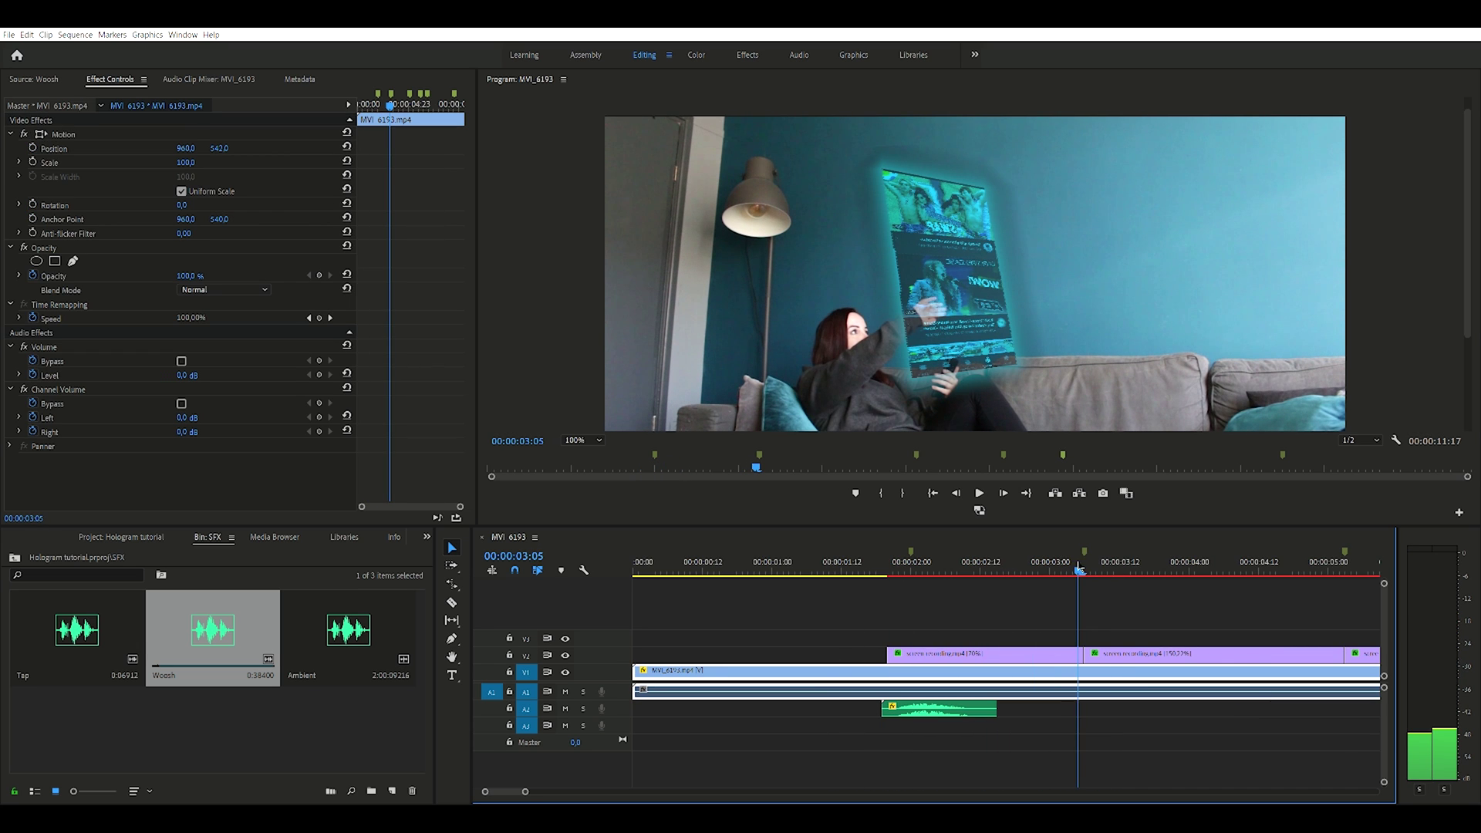
key(space)
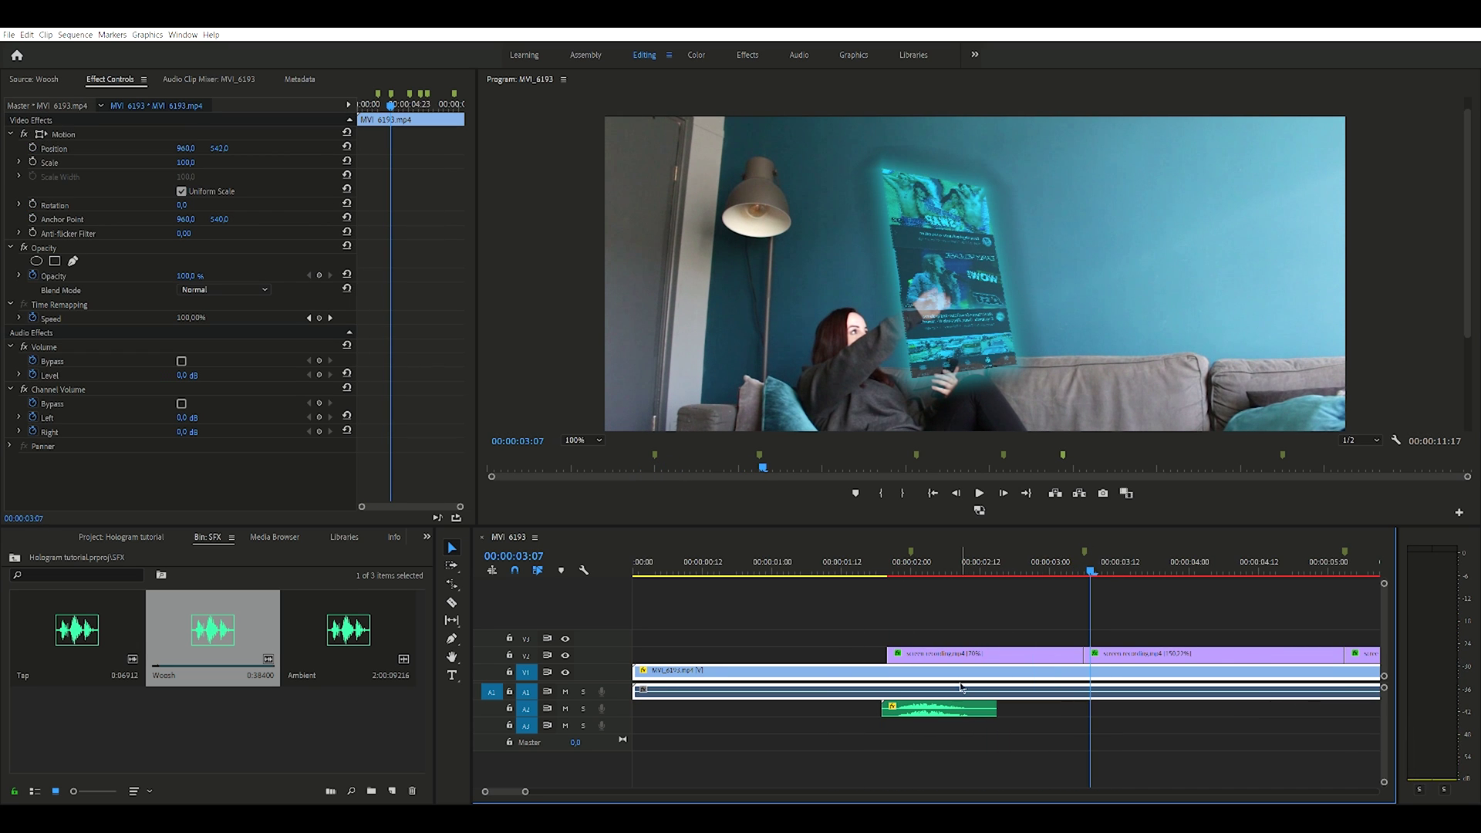
click(961, 703)
drag(963, 715, 1139, 698)
key(space)
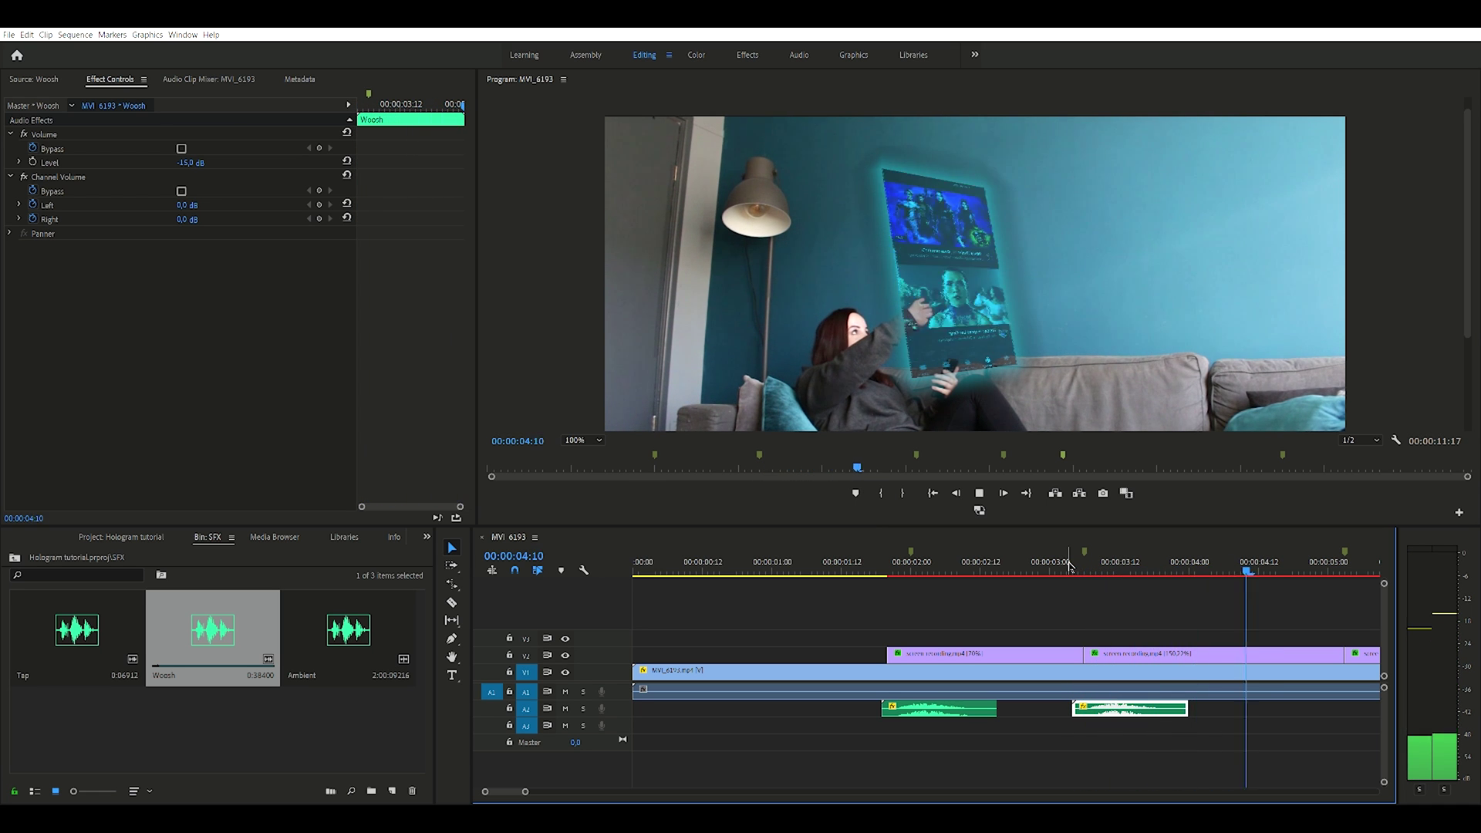
key(space)
Set the Tap sound's in point at 0:01, place it on track A2 at 6:04, and preview the tap.
double_click(71, 615)
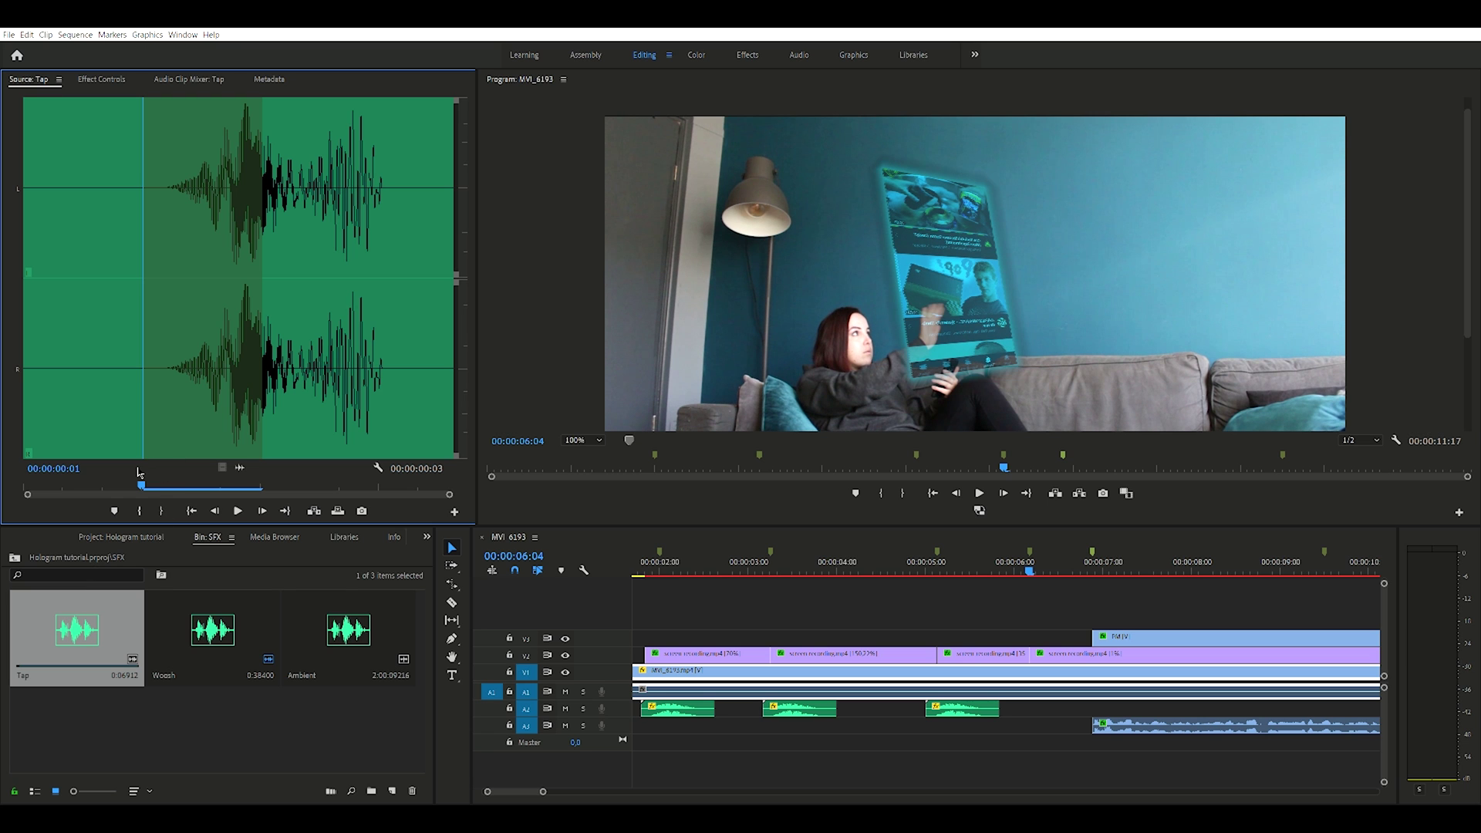
key(i)
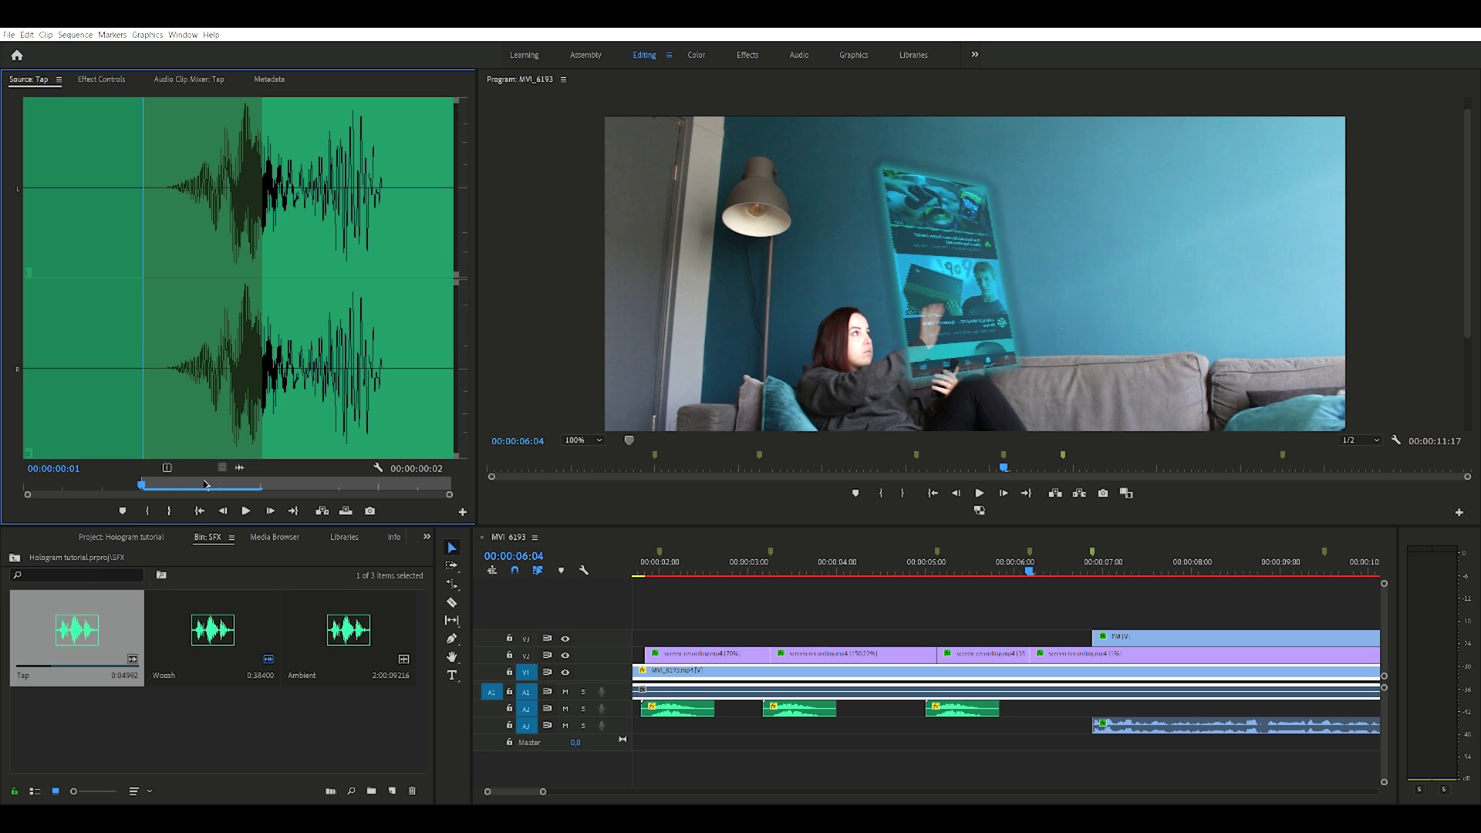
drag(917, 668, 1044, 706)
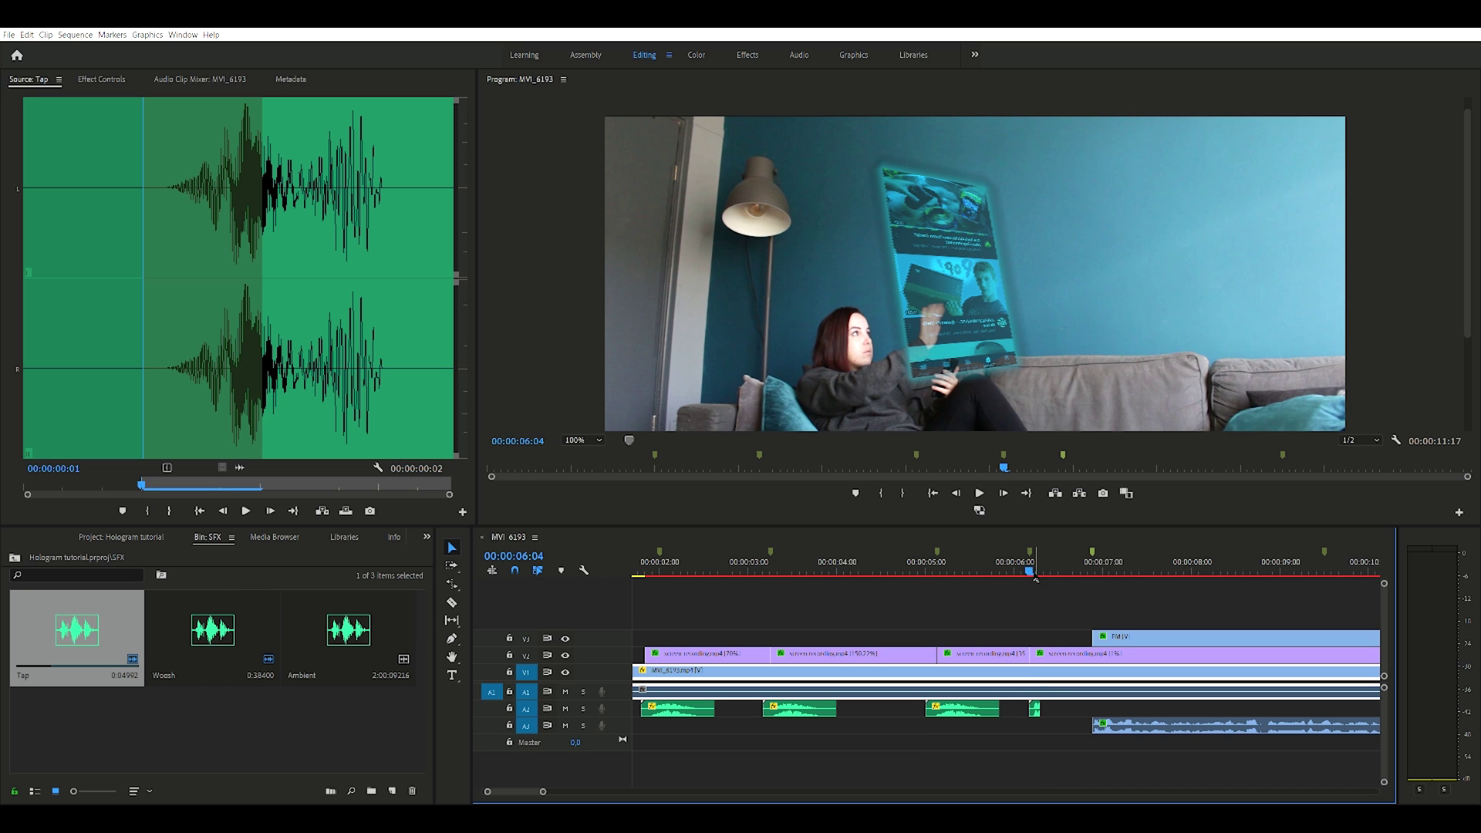
key(space)
drag(1077, 579, 1032, 575)
key(space)
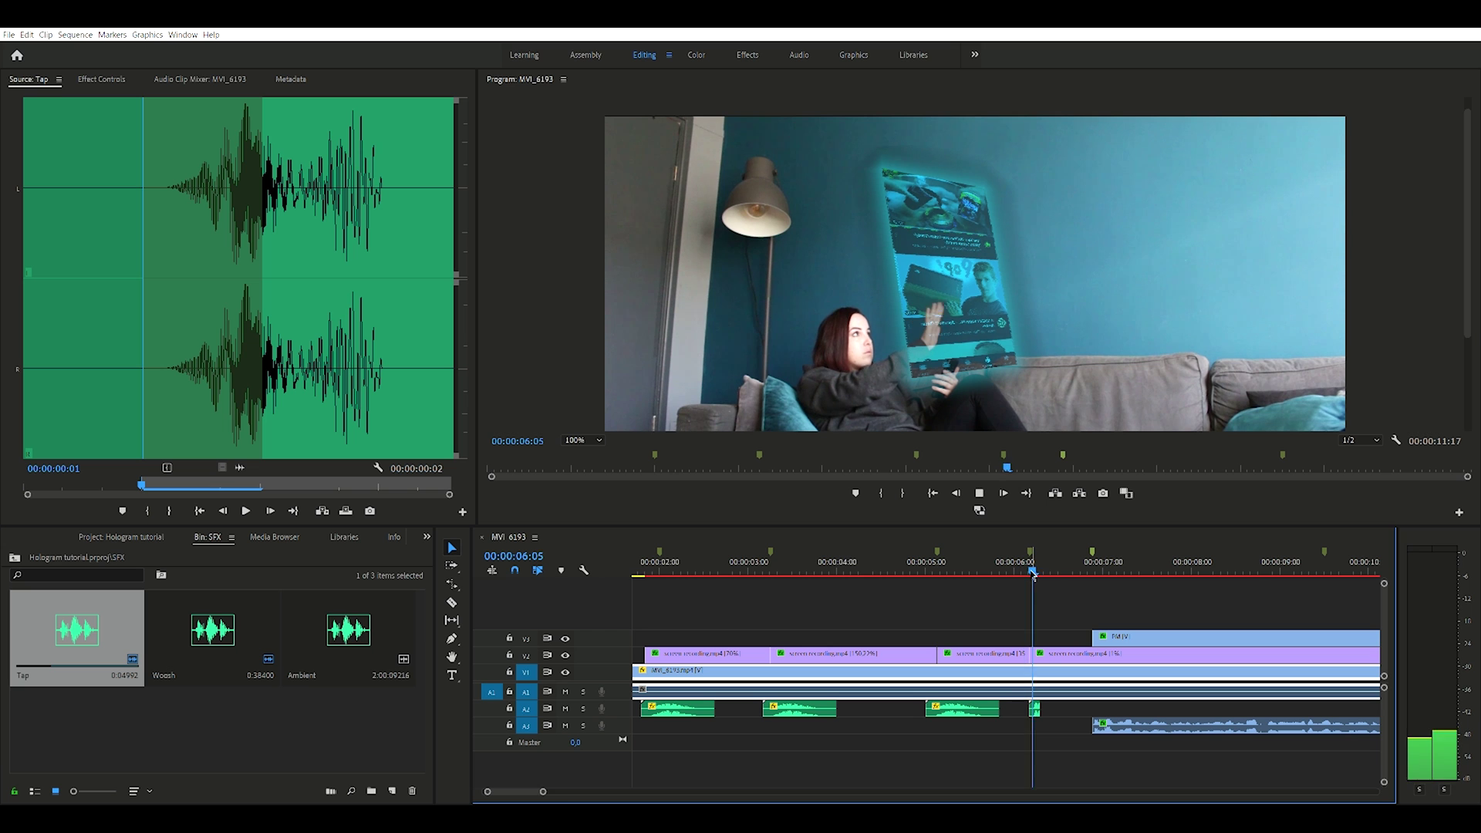
Widen the keyframe area of the effect settings and bring up the PM clip's keyframes for examination.
drag(542, 791, 519, 790)
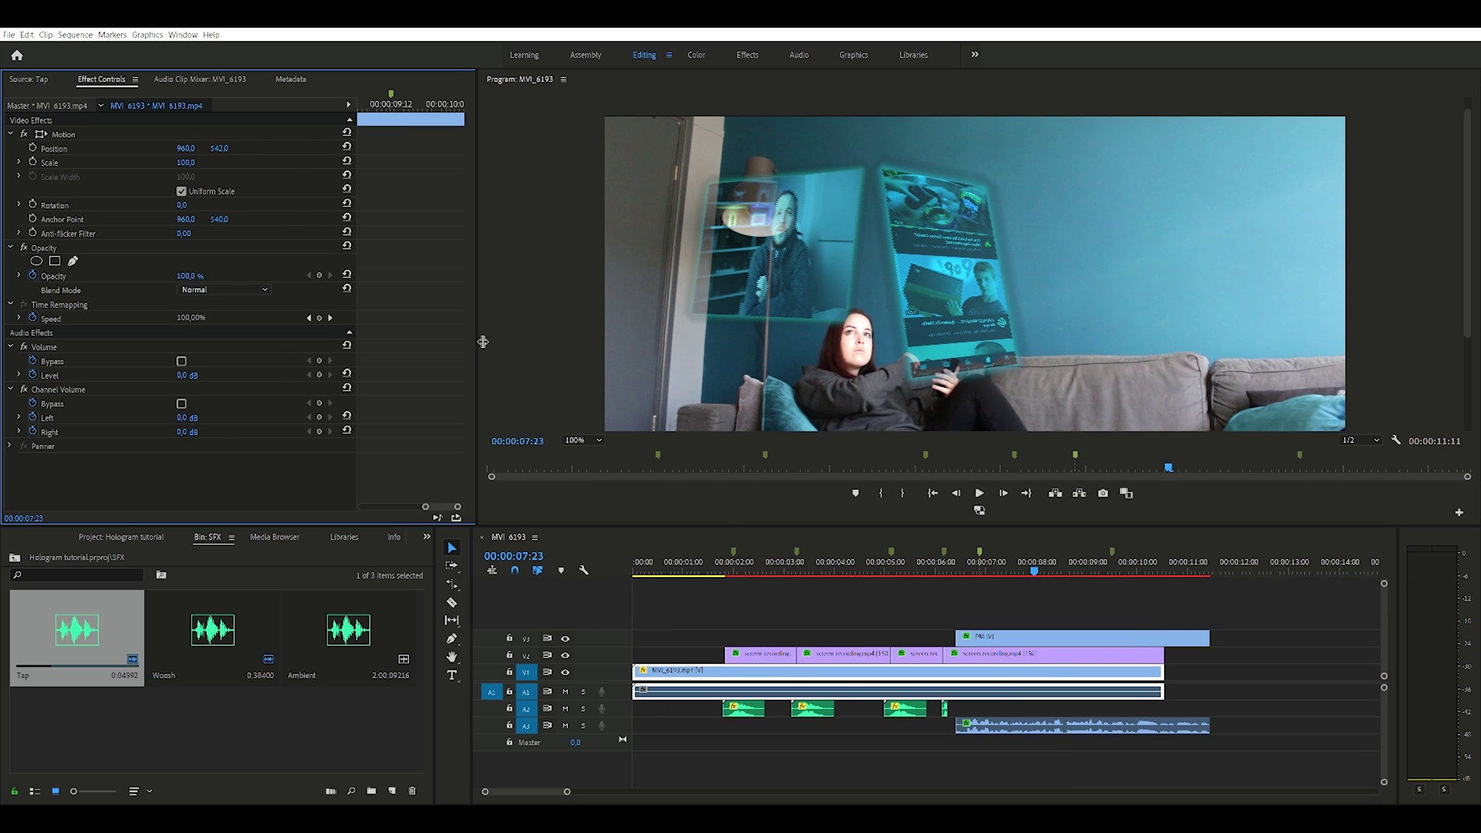
drag(483, 341, 746, 336)
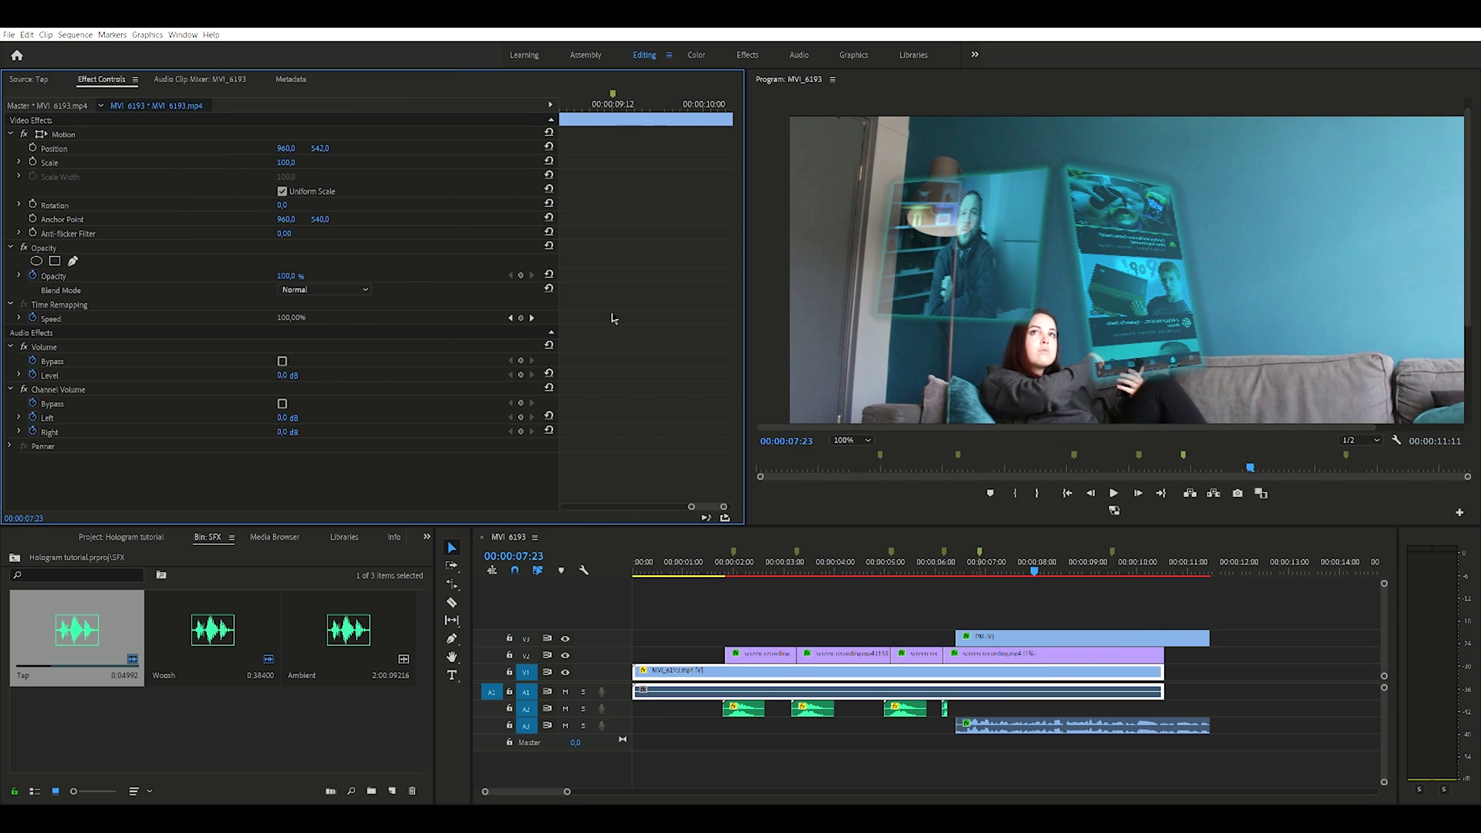
drag(564, 272, 178, 272)
drag(709, 502, 179, 479)
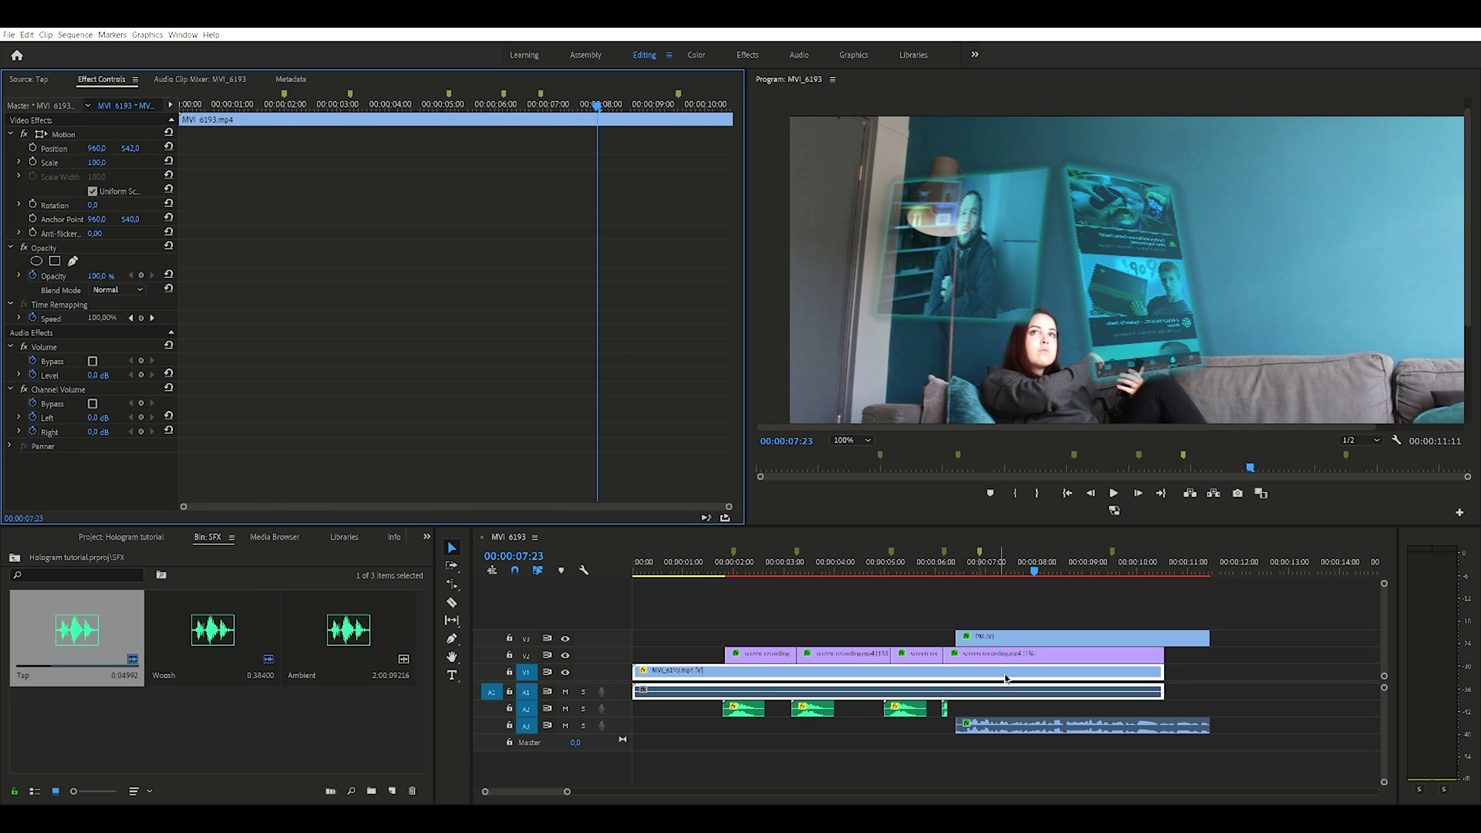
click(1009, 637)
drag(350, 105, 546, 158)
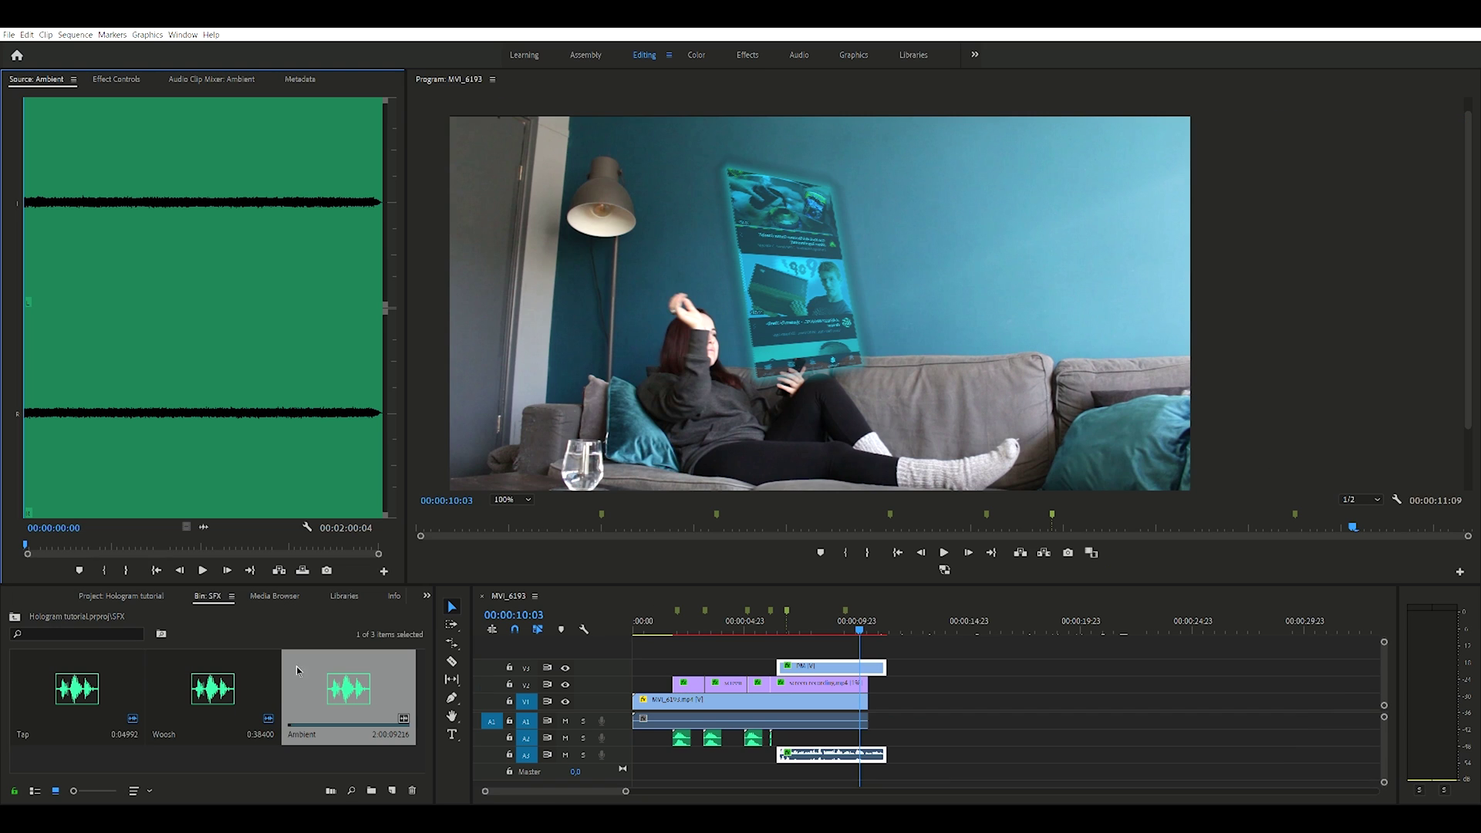
Place the Ambient sound on audio track A4, aligned with the start of the first screen recording segment.
drag(298, 671, 689, 774)
drag(692, 753, 683, 771)
Set the Tap clip's Level to -10 dB and play back the sound mix from around the first marker.
click(148, 80)
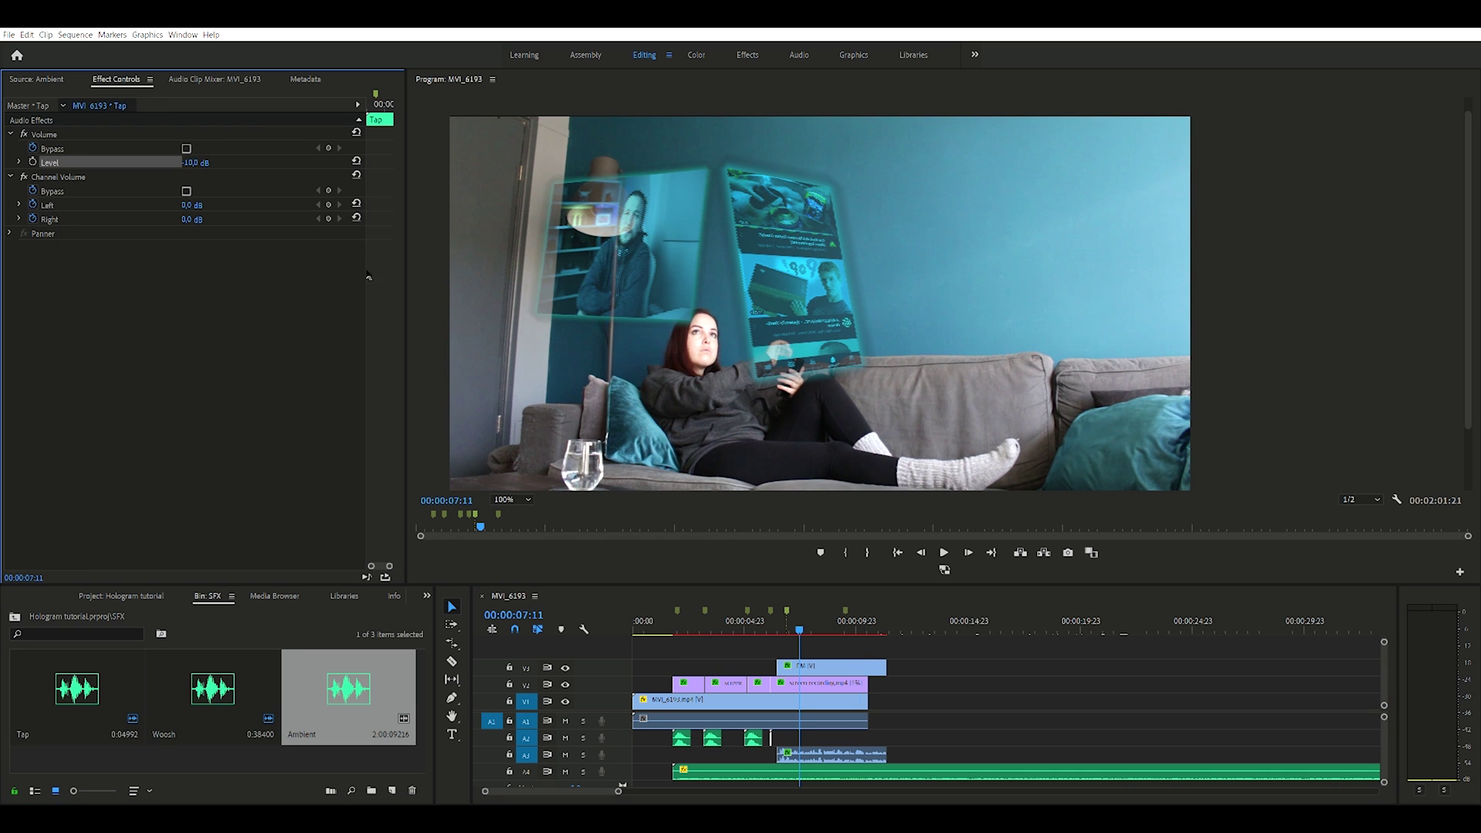
click(679, 631)
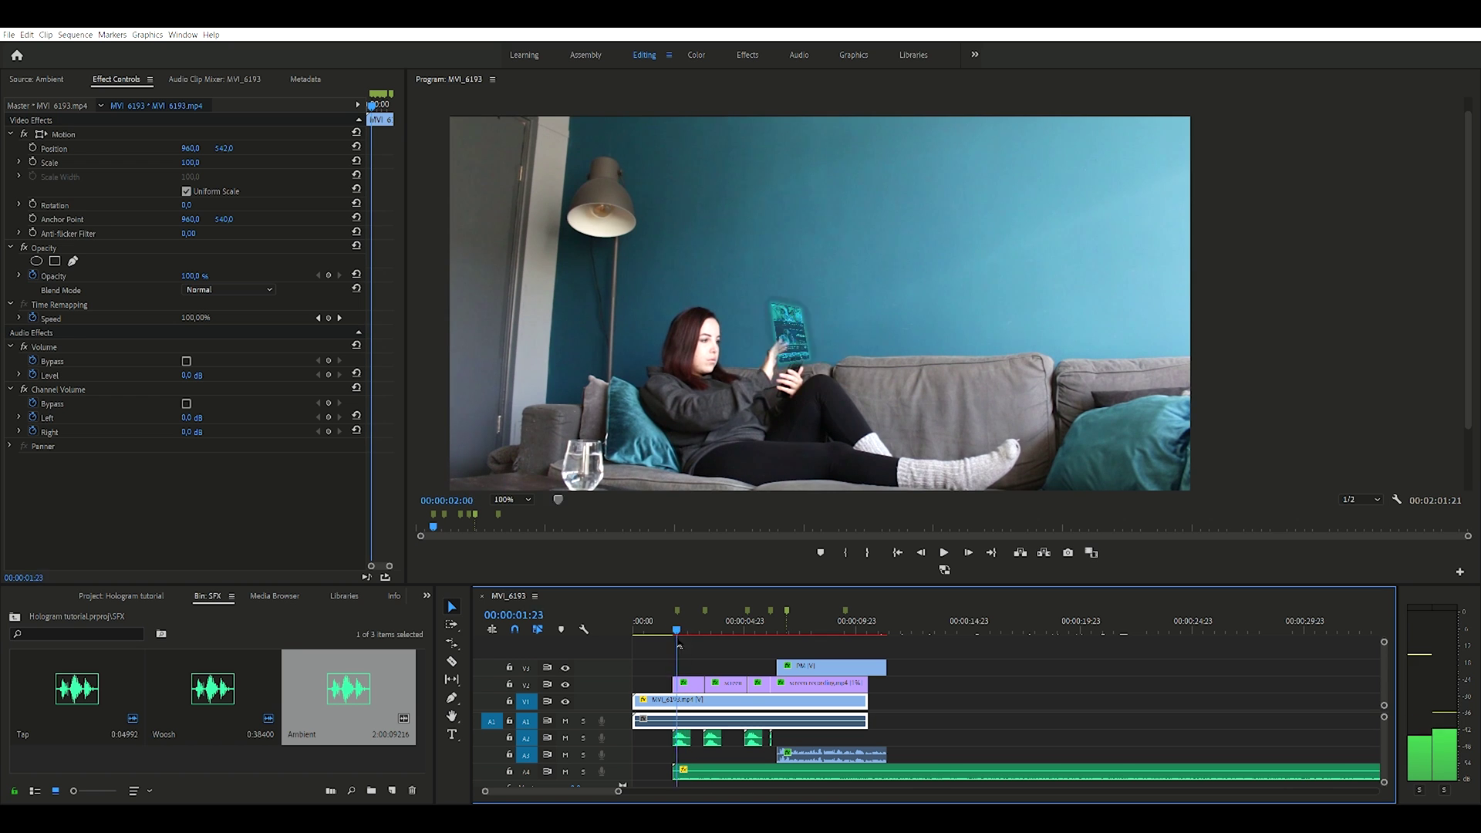
key(space)
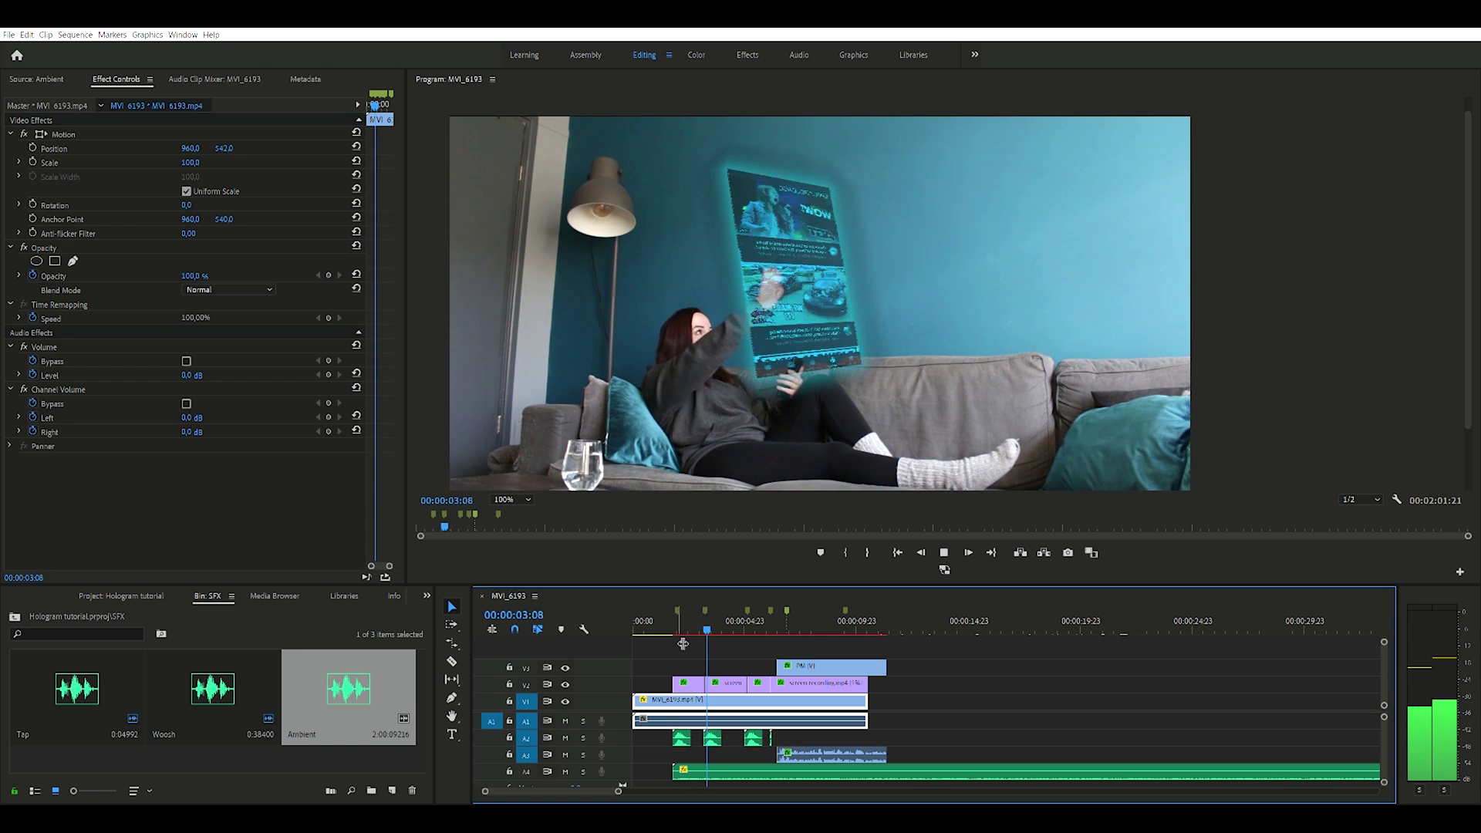